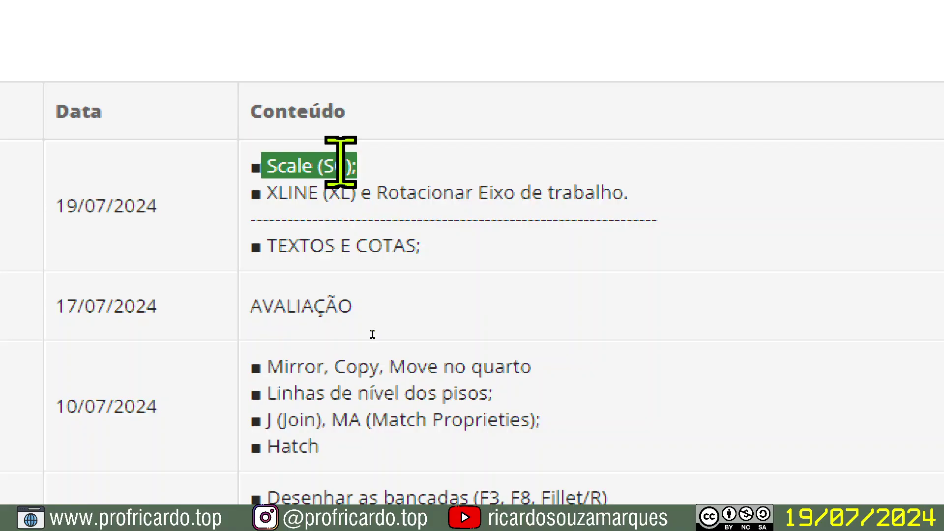
# Step: Switch to the AutoCAD drawing 3M.dwg and examine the furnished bedroom, the adjoining rooms and the flag drawings beside the floor plan
pyautogui.moveTo(341, 162); pyautogui.dragTo(354, 167)
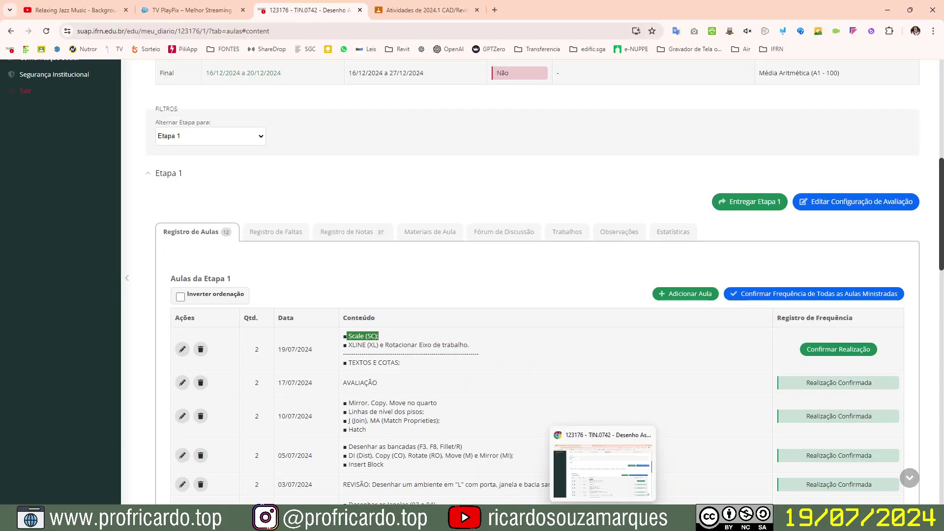
pyautogui.click(627, 521)
pyautogui.moveTo(303, 268); pyautogui.dragTo(419, 269, button='middle')
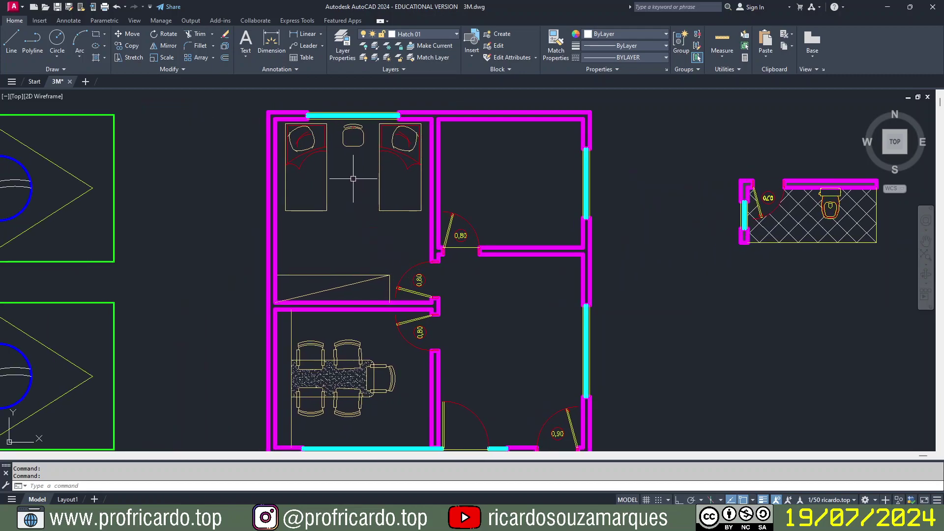
pyautogui.scroll(6, 351, 134)
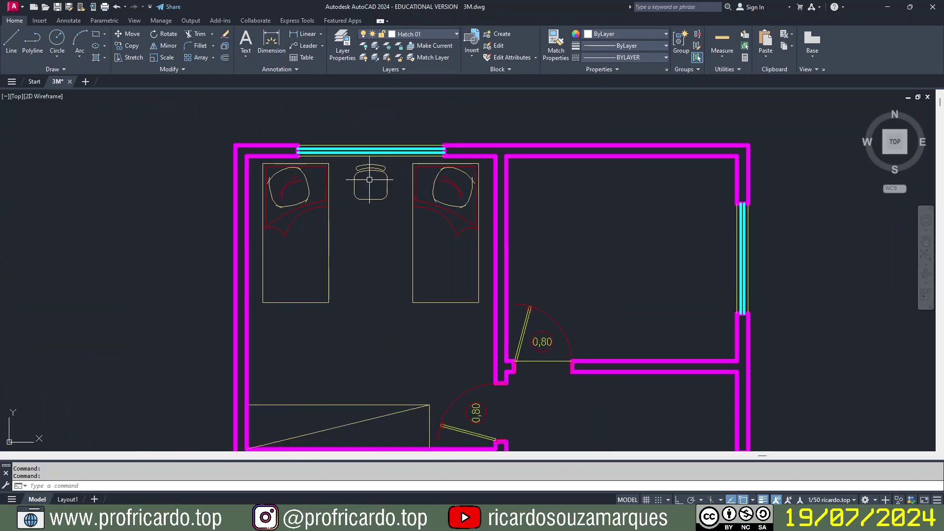
pyautogui.moveTo(368, 194); pyautogui.dragTo(373, 171, button='middle')
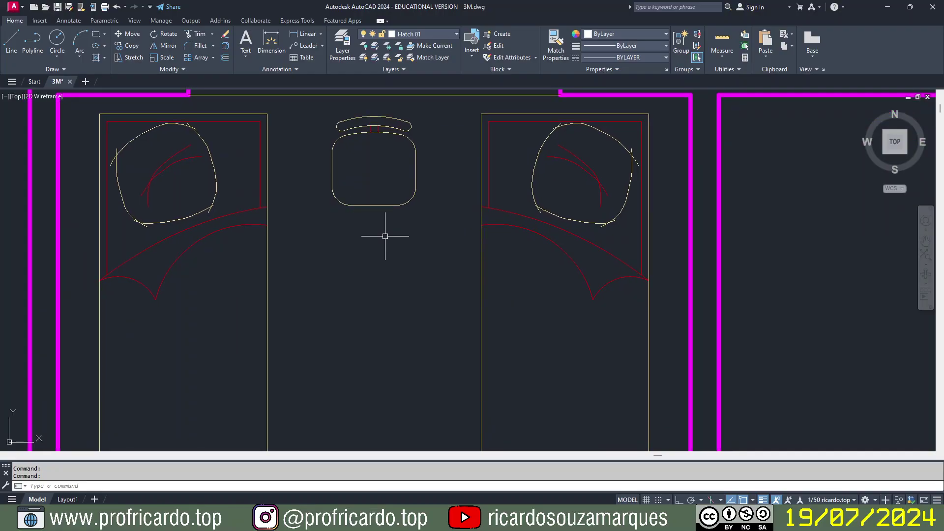
pyautogui.scroll(-2, 390, 238)
pyautogui.moveTo(385, 280); pyautogui.dragTo(370, 273, button='middle')
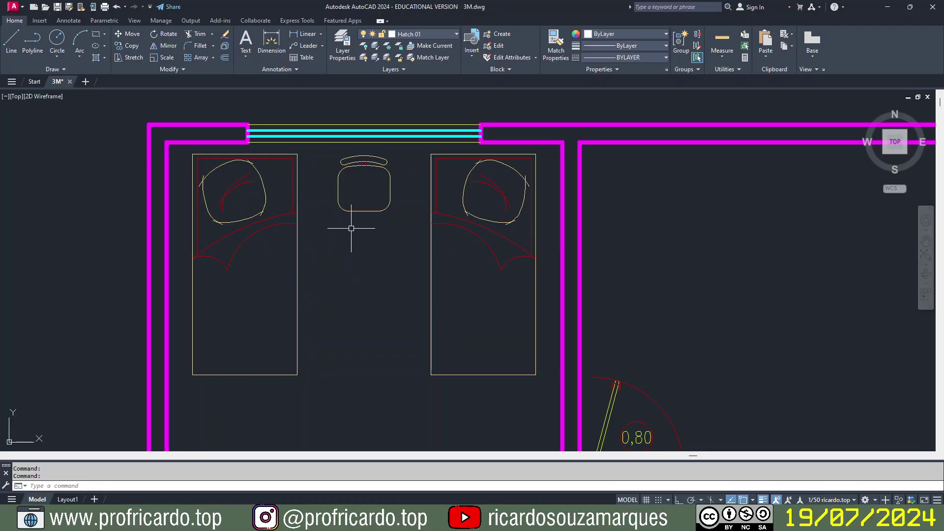
pyautogui.scroll(-2, 401, 301)
pyautogui.moveTo(400, 302); pyautogui.dragTo(348, 239, button='middle')
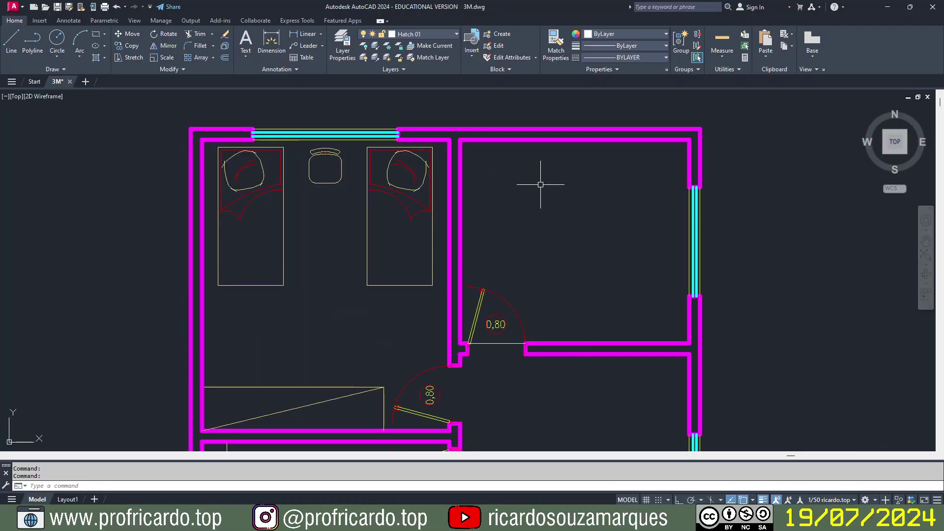
pyautogui.scroll(-2, 612, 250)
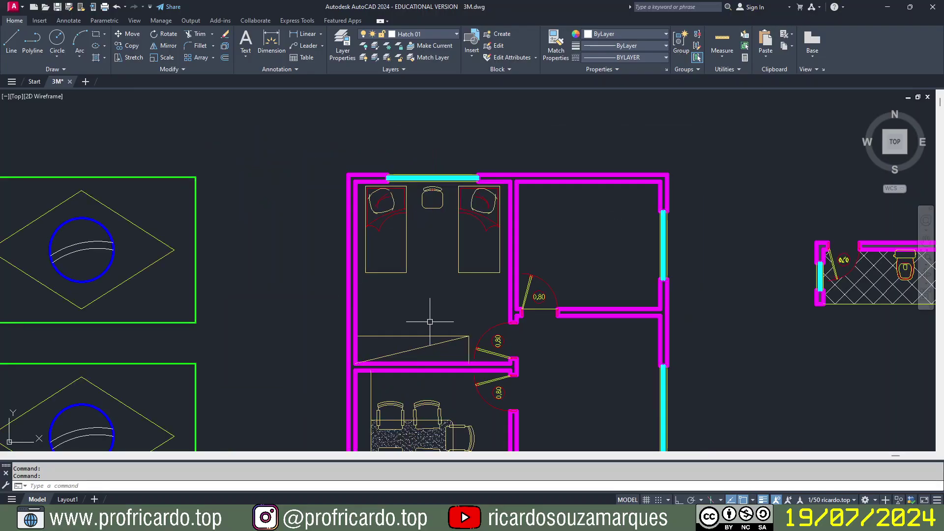
pyautogui.moveTo(327, 347); pyautogui.dragTo(536, 321, button='middle')
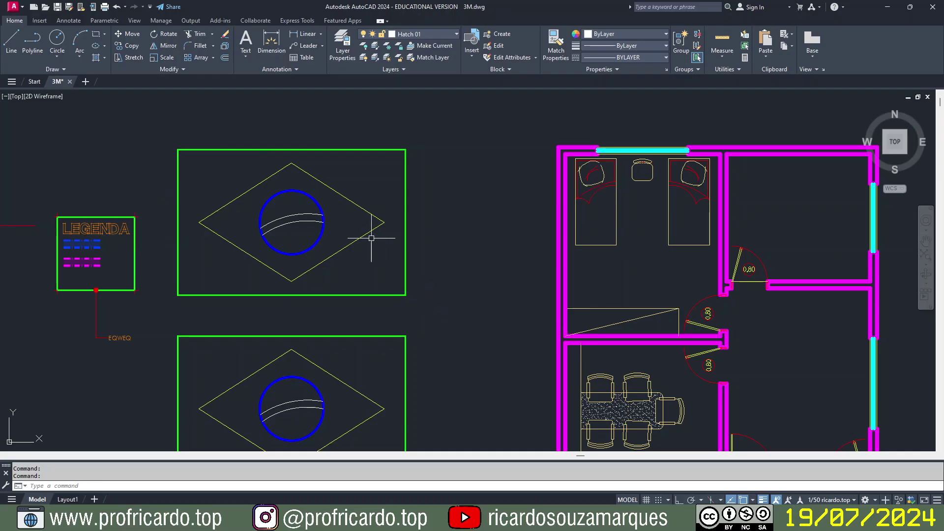
# Step: Move the whole lower flag drawing down, away from the upper flag, into the empty area below
pyautogui.moveTo(305, 273)
pyautogui.mouseDown(button='middle')
pyautogui.moveTo(339, 200)
pyautogui.moveTo(368, 224)
pyautogui.moveTo(329, 296)
pyautogui.moveTo(317, 255)
pyautogui.mouseUp(button='middle')
pyautogui.moveTo(310, 314); pyautogui.dragTo(310, 328, button='middle')
pyautogui.write('m')
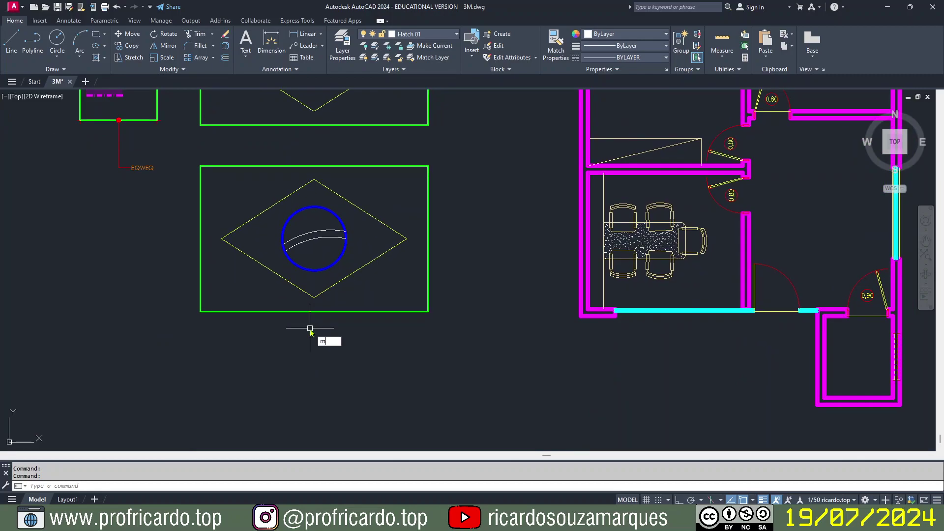
pyautogui.press('Return')
pyautogui.click(185, 153)
pyautogui.click(481, 355)
pyautogui.scroll(-4, 475, 337)
pyautogui.scroll(-2, 471, 231)
pyautogui.press('Return')
pyautogui.click(434, 196)
pyautogui.click(408, 249)
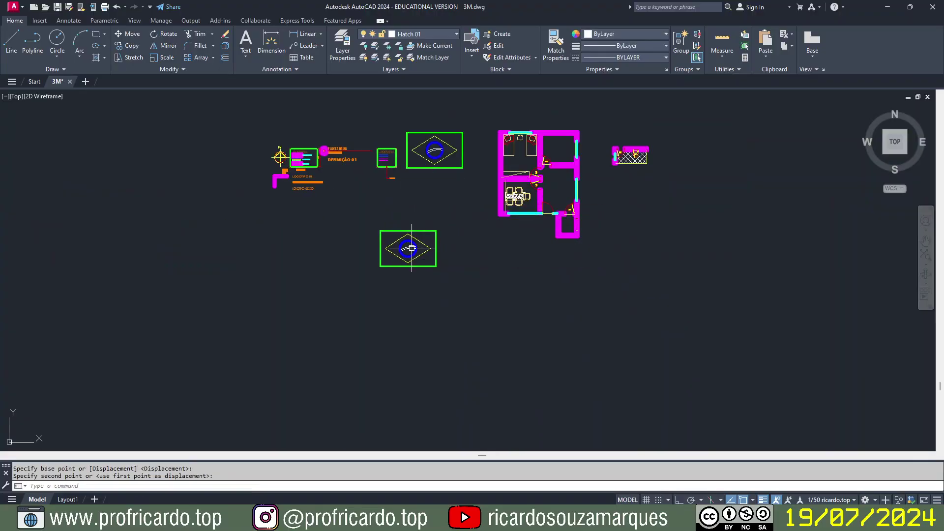
pyautogui.press('Escape')
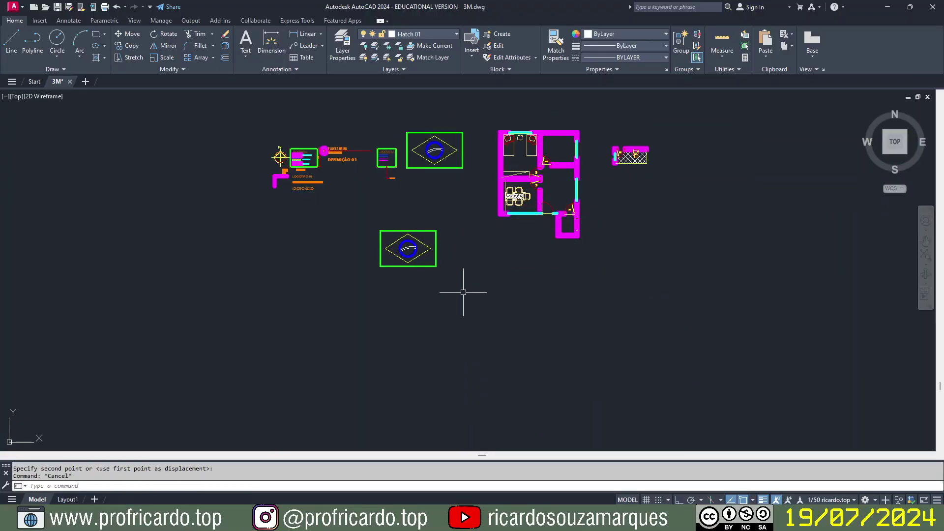
# Step: Move the separated flag sideways so it sits directly beneath the floor plan, beside the small projecting room
pyautogui.write('m')
pyautogui.press('Return')
pyautogui.click(364, 223)
pyautogui.click(469, 300)
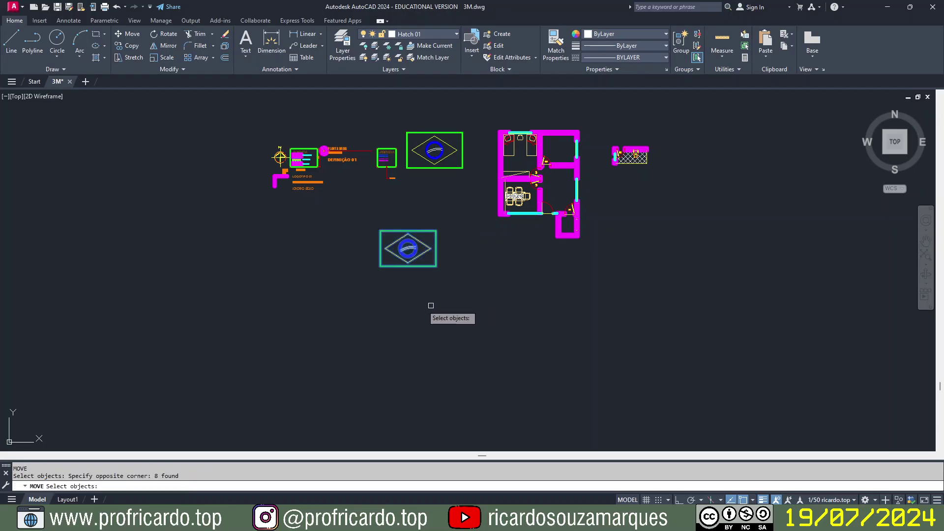
pyautogui.press('Return')
pyautogui.click(412, 304)
pyautogui.click(531, 288)
pyautogui.press('Escape')
pyautogui.press('Escape')
# Step: Save the drawing 3M.dwg with the flag in its place beneath the floor plan
pyautogui.write('z')
pyautogui.press('Return')
pyautogui.click(590, 191)
pyautogui.click(492, 283)
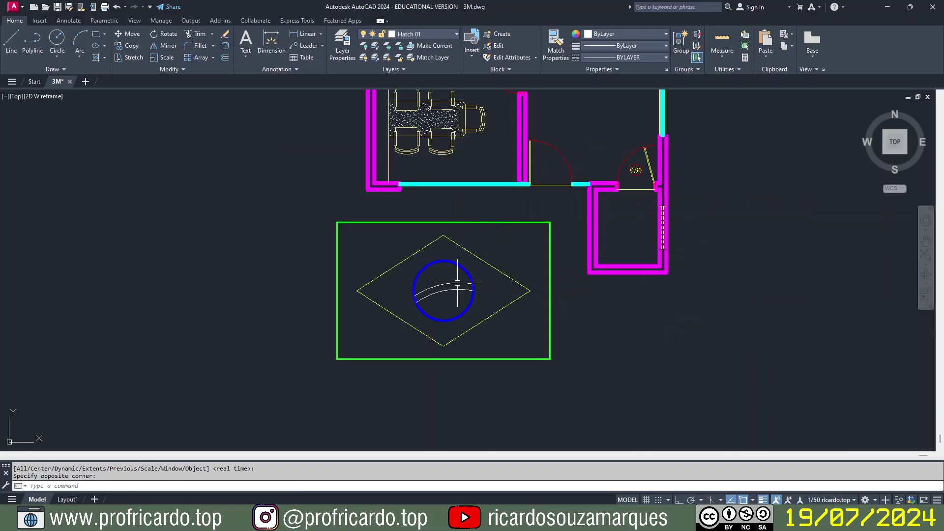
pyautogui.moveTo(573, 261); pyautogui.dragTo(428, 274, button='middle')
pyautogui.hotkey('ctrl', 's')
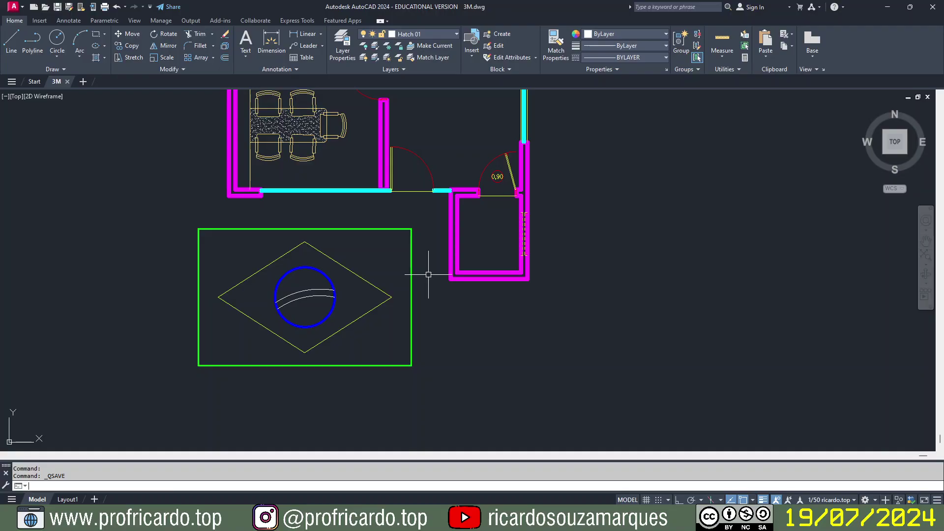
pyautogui.moveTo(413, 268)
pyautogui.mouseDown(button='middle')
pyautogui.moveTo(422, 355)
pyautogui.moveTo(404, 396)
pyautogui.mouseUp(button='middle')
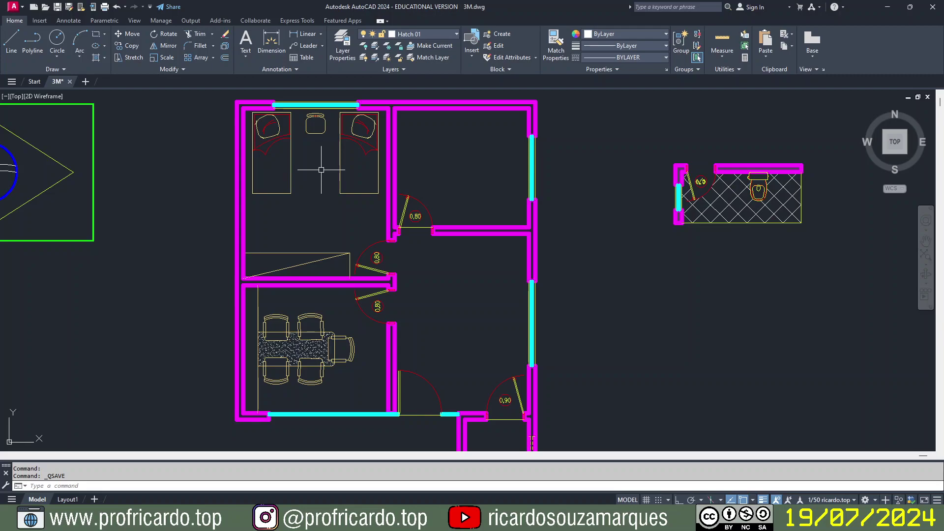
pyautogui.moveTo(335, 222); pyautogui.dragTo(337, 57, button='middle')
pyautogui.moveTo(383, 267)
pyautogui.mouseDown(button='middle')
pyautogui.moveTo(382, 242)
pyautogui.moveTo(384, 254)
pyautogui.mouseUp(button='middle')
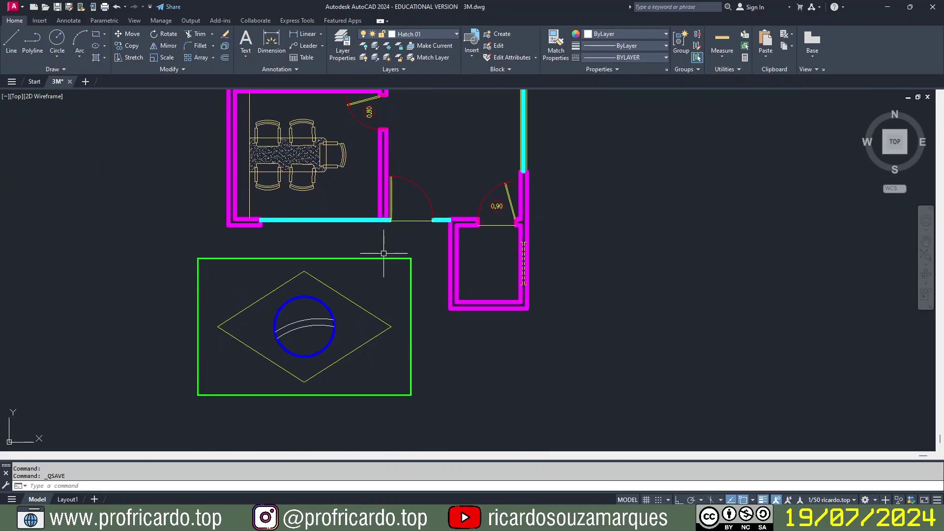
pyautogui.scroll(-5, 347, 315)
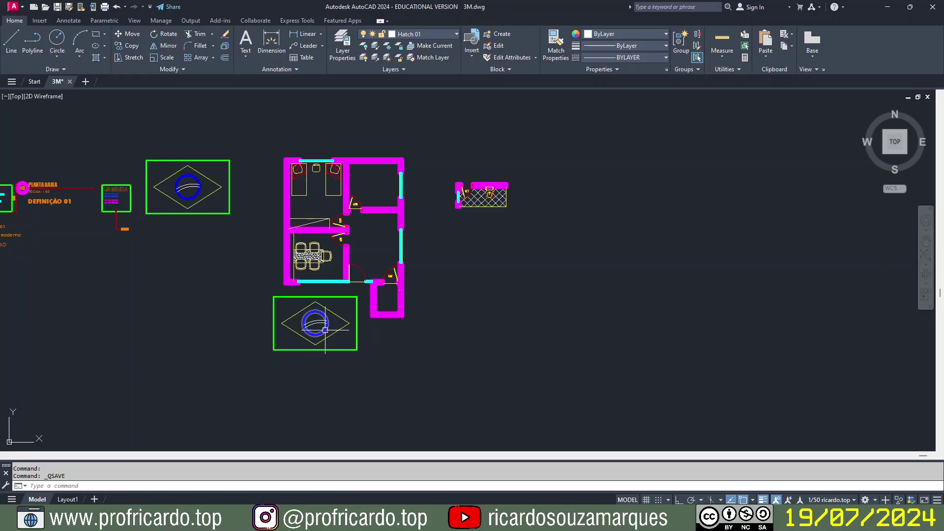
pyautogui.scroll(4, 325, 330)
pyautogui.moveTo(325, 330); pyautogui.dragTo(312, 323, button='middle')
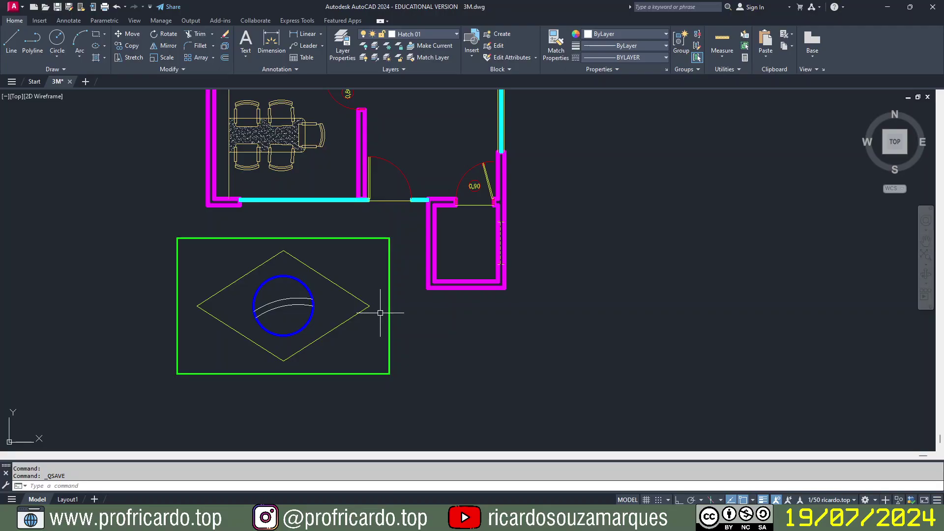
# Step: Scale the whole flag beneath the floor plan by a factor of 0.5, using its lower-left corner as base point
pyautogui.press('Escape')
pyautogui.write('SC')
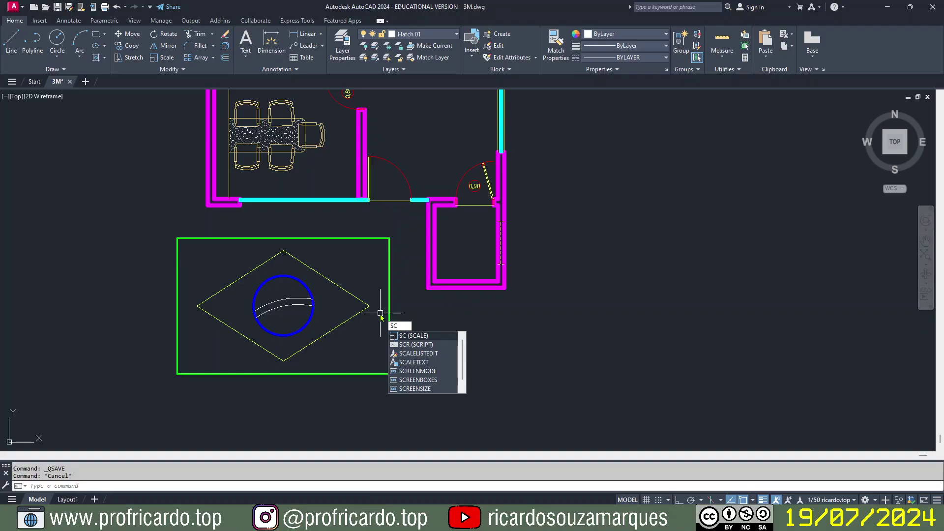
pyautogui.click(426, 337)
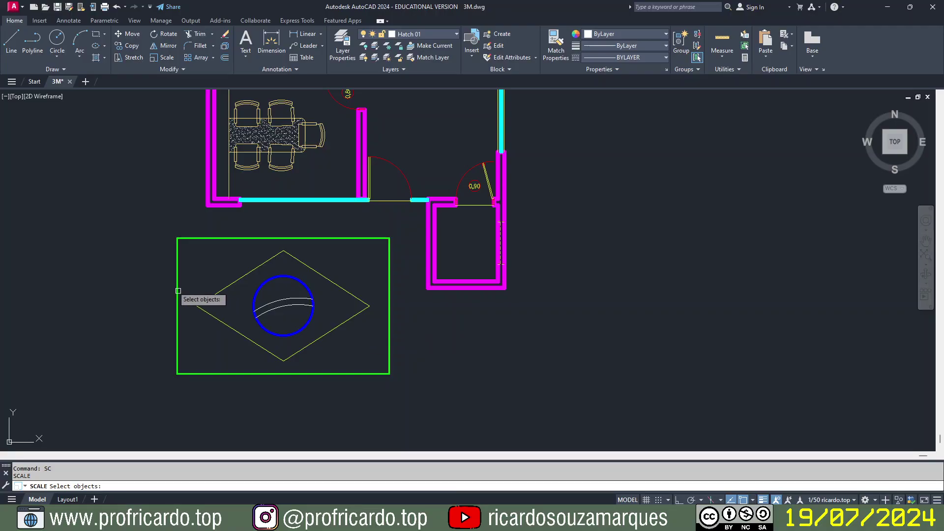
pyautogui.click(155, 230)
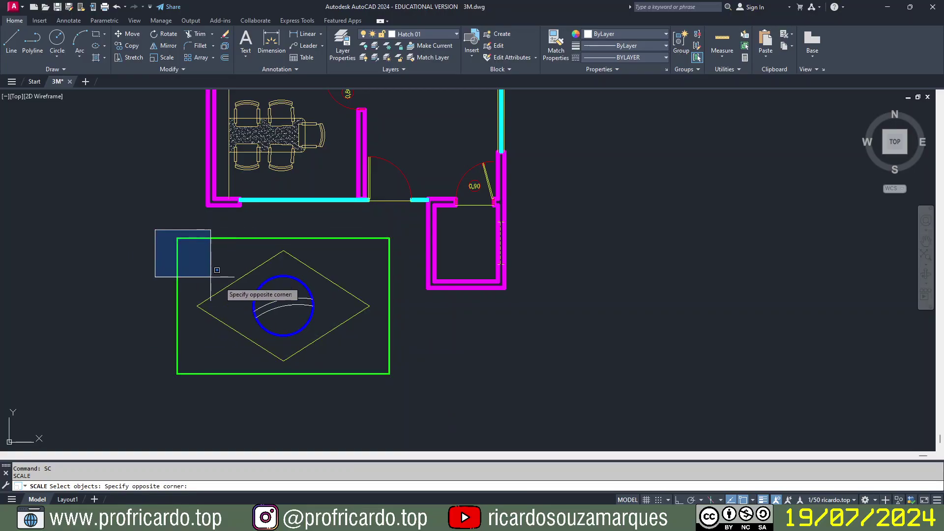
pyautogui.click(403, 389)
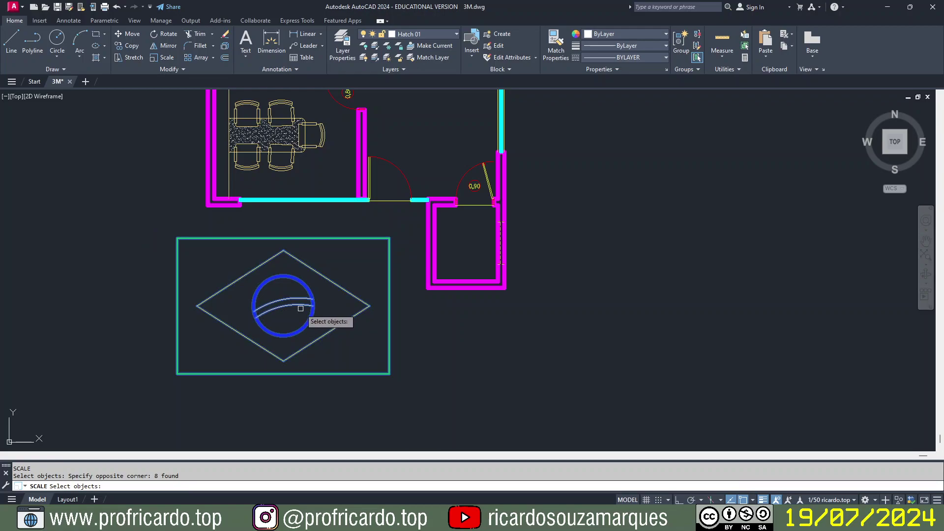
pyautogui.press('Return')
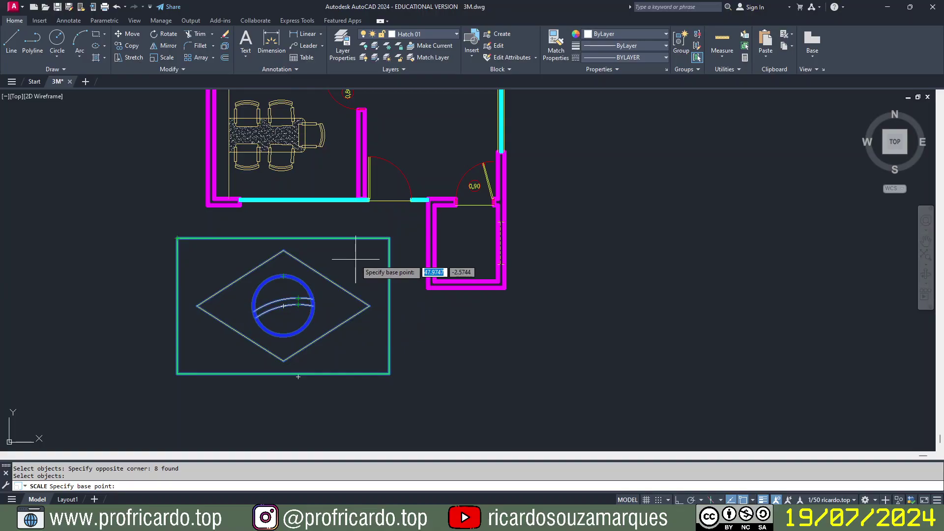
pyautogui.click(177, 373)
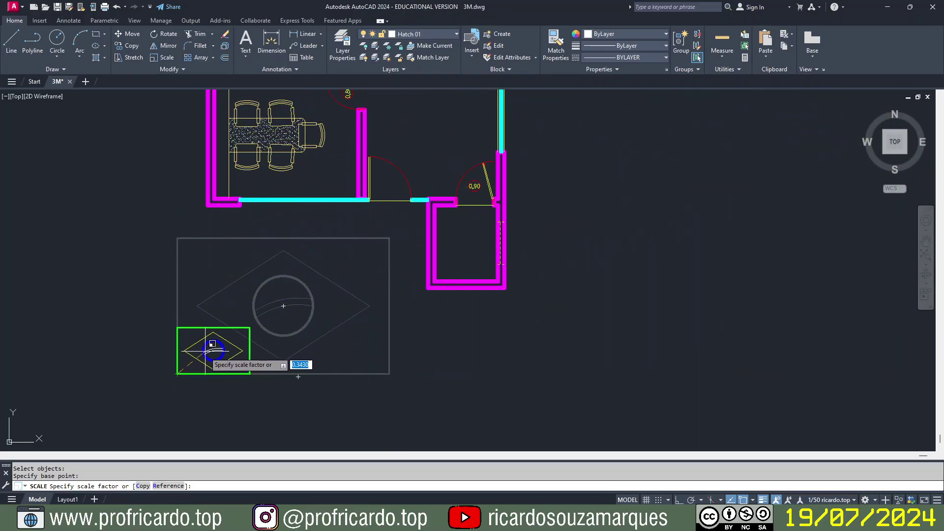
pyautogui.scroll(5, 188, 361)
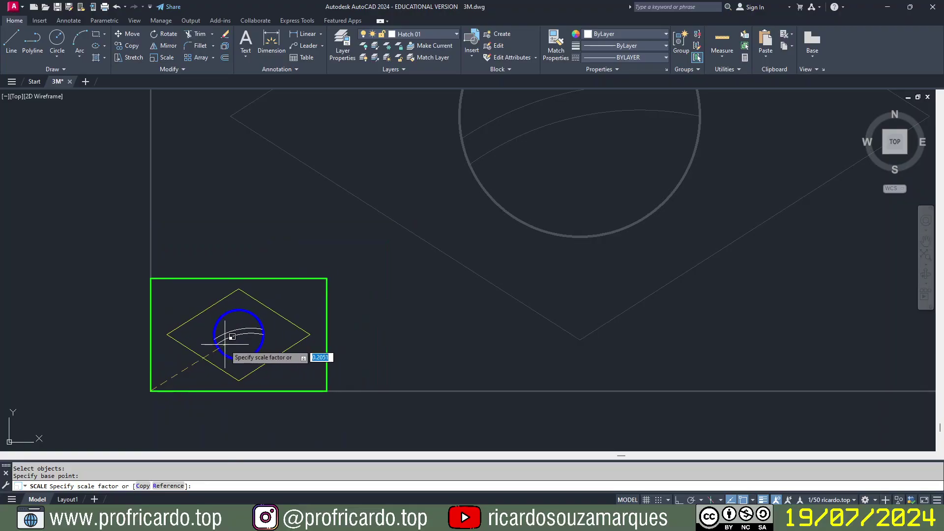
pyautogui.write('.5')
pyautogui.press('Return')
pyautogui.scroll(-5, 224, 344)
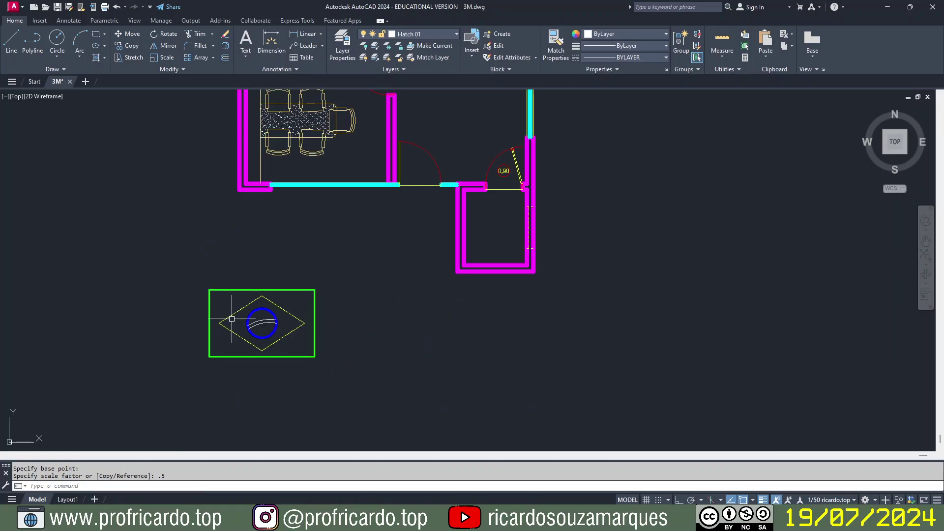
pyautogui.write('s')
pyautogui.press('Return')
pyautogui.press('Escape')
pyautogui.press('Escape')
# Step: Scale the flag about its circle's centre to about half its size with a freehand factor, and save the drawing
pyautogui.write('sc')
pyautogui.press('Return')
pyautogui.click(193, 278)
pyautogui.click(334, 382)
pyautogui.press('Return')
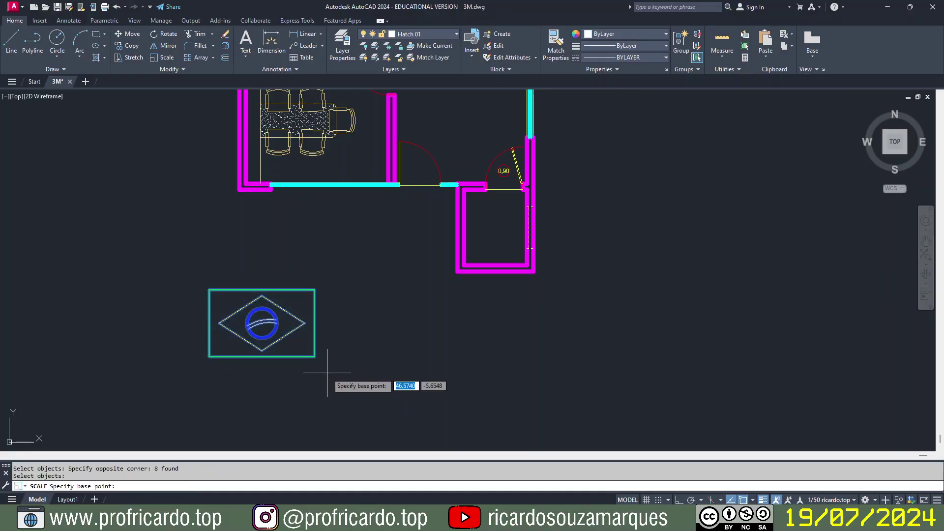
pyautogui.click(262, 323)
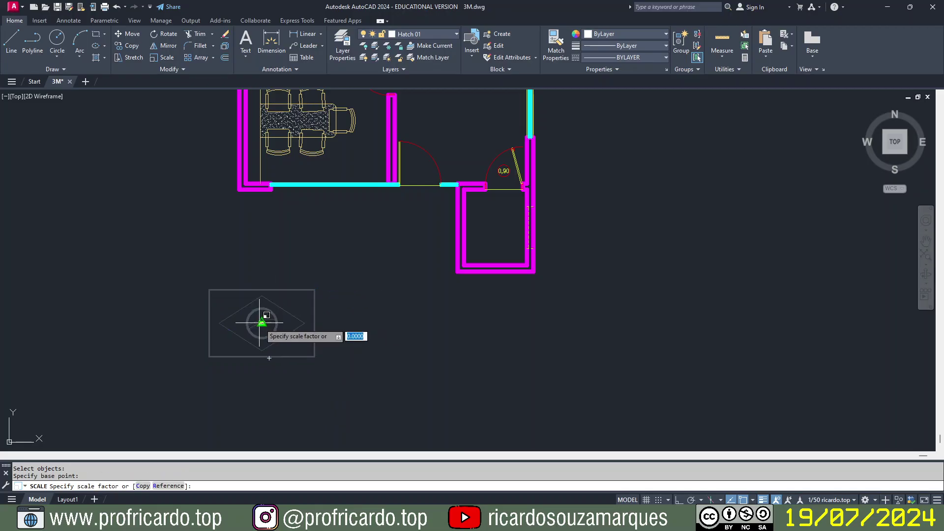
pyautogui.scroll(6, 261, 323)
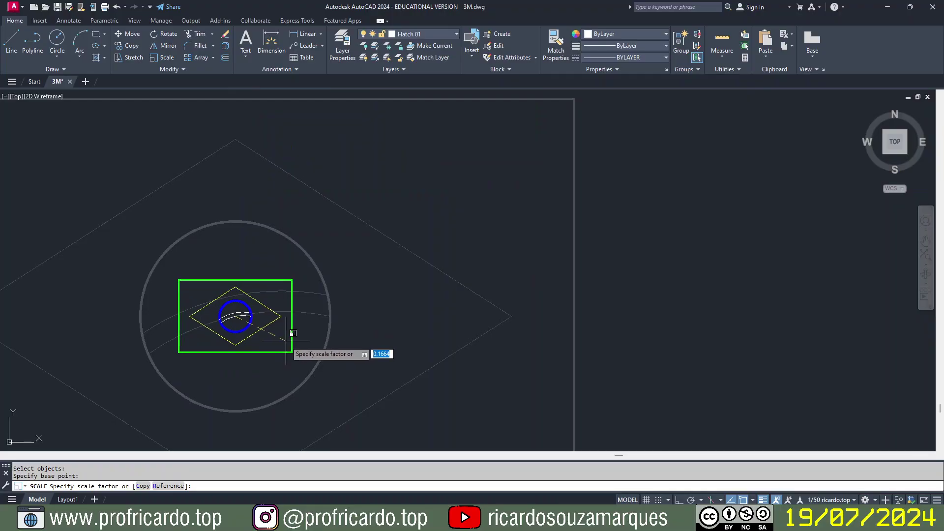
pyautogui.scroll(-3, 291, 351)
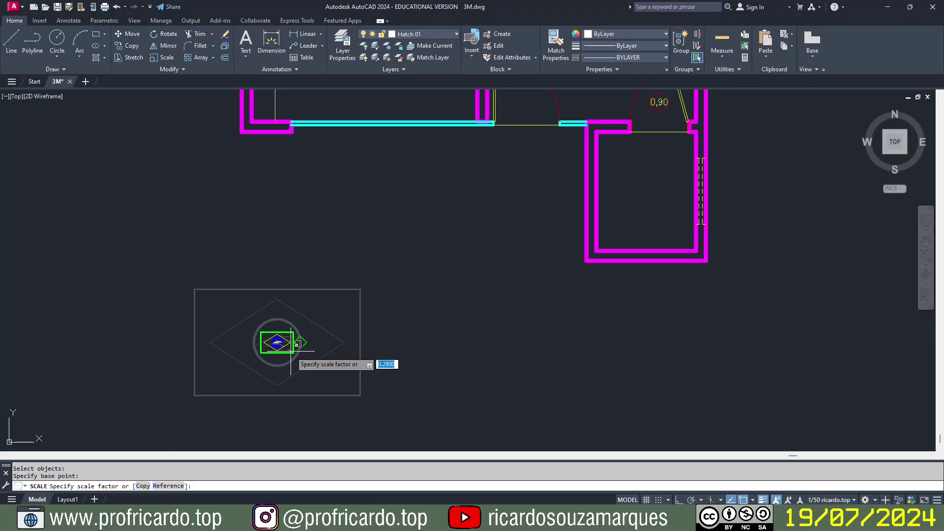
pyautogui.moveTo(304, 284); pyautogui.dragTo(294, 337, button='middle')
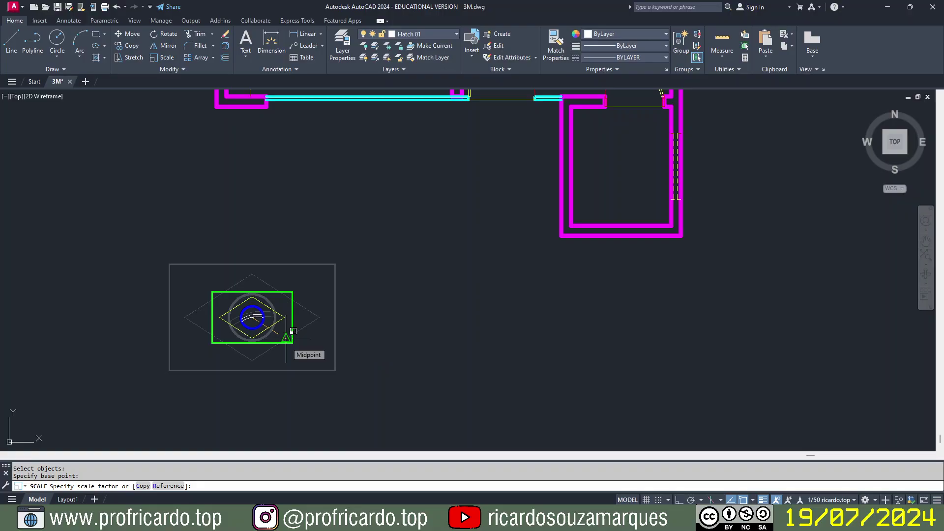
pyautogui.click(293, 332)
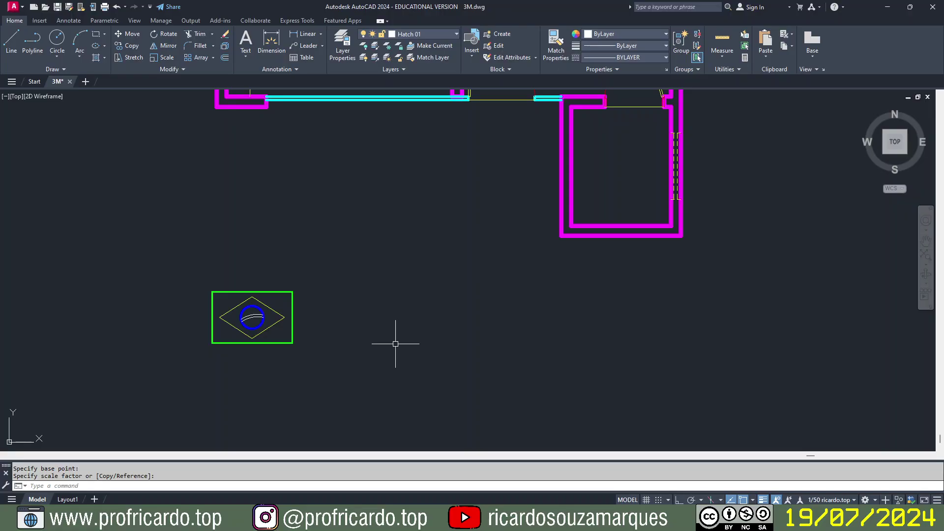
pyautogui.press('Escape')
pyautogui.hotkey('ctrl', 's')
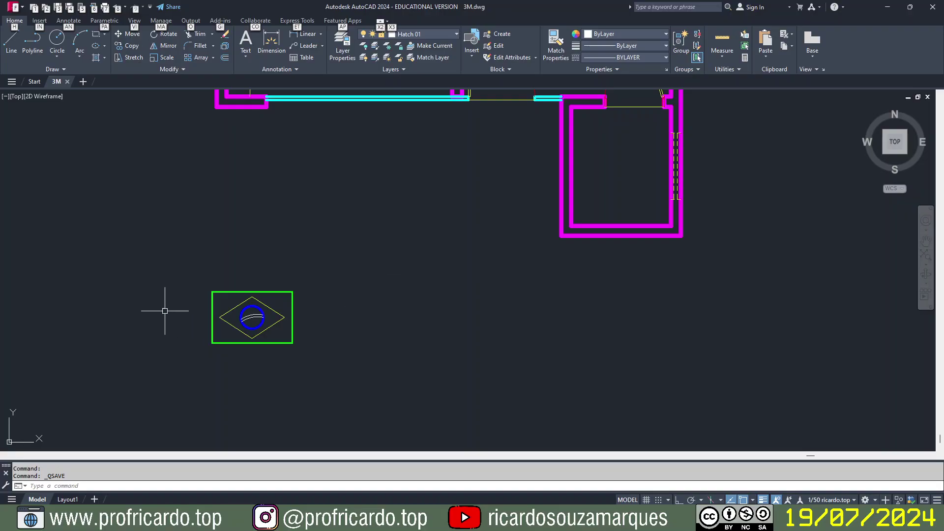
pyautogui.press('i')
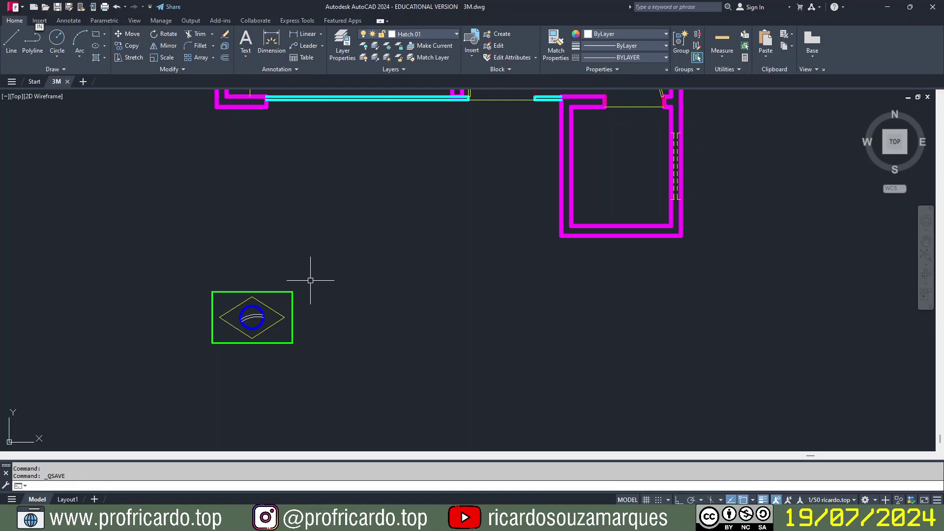
pyautogui.click(306, 278)
pyautogui.click(329, 268)
pyautogui.press('Escape')
pyautogui.press('Escape')
# Step: Measure the width of the flag's green rectangle along its upper edge with the Distance command
pyautogui.write('di')
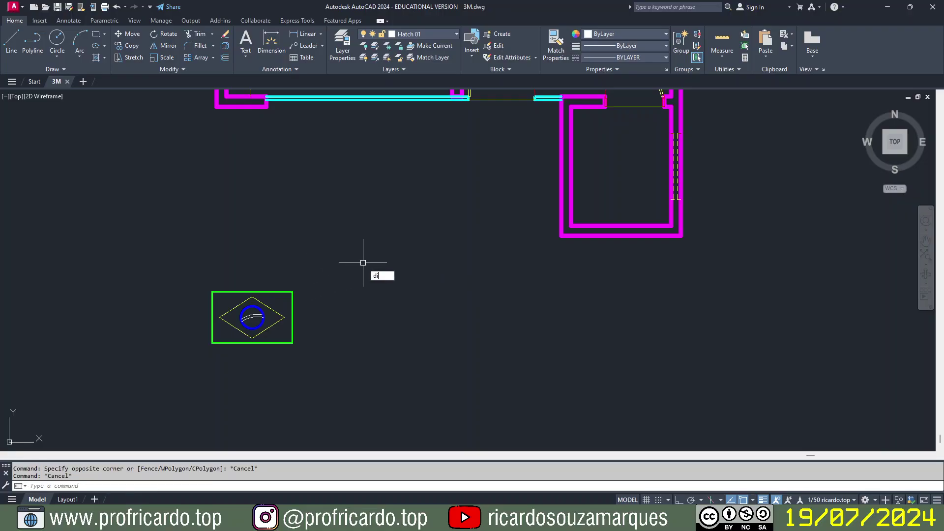
pyautogui.press('Return')
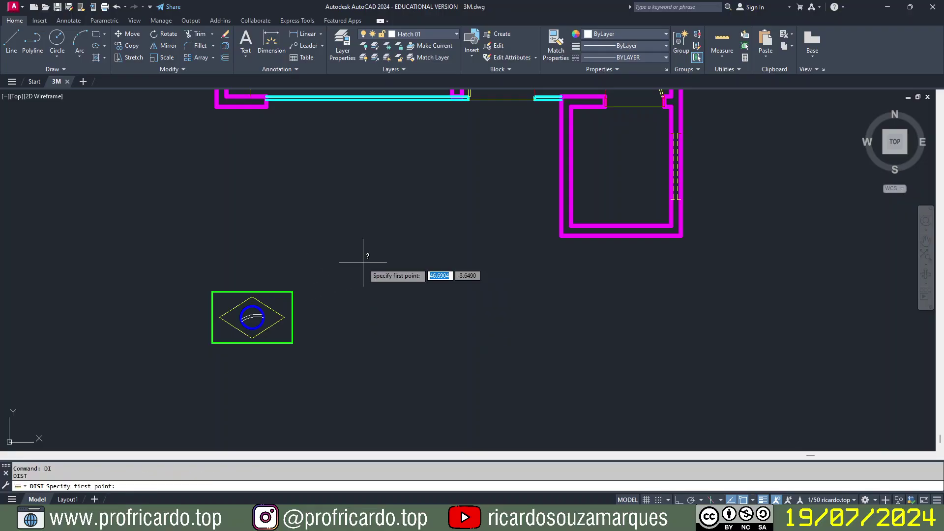
pyautogui.click(209, 300)
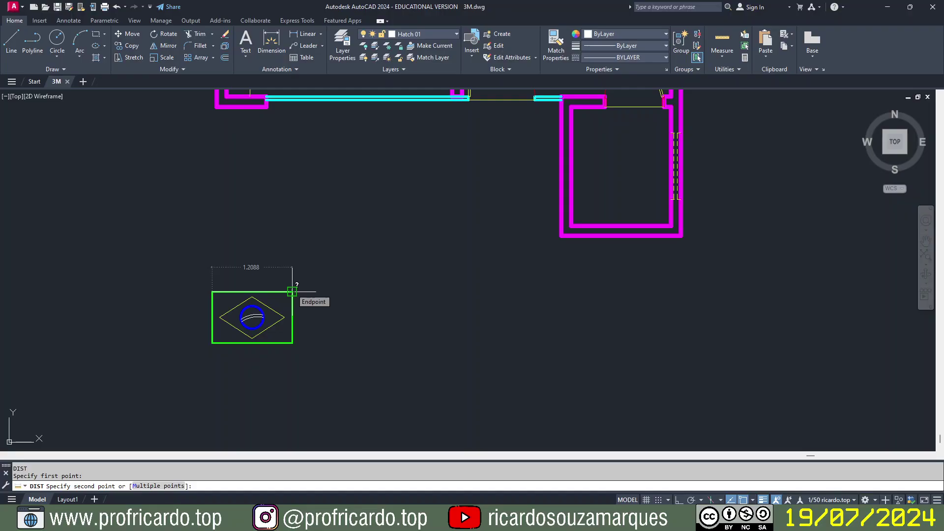
pyautogui.press('Escape')
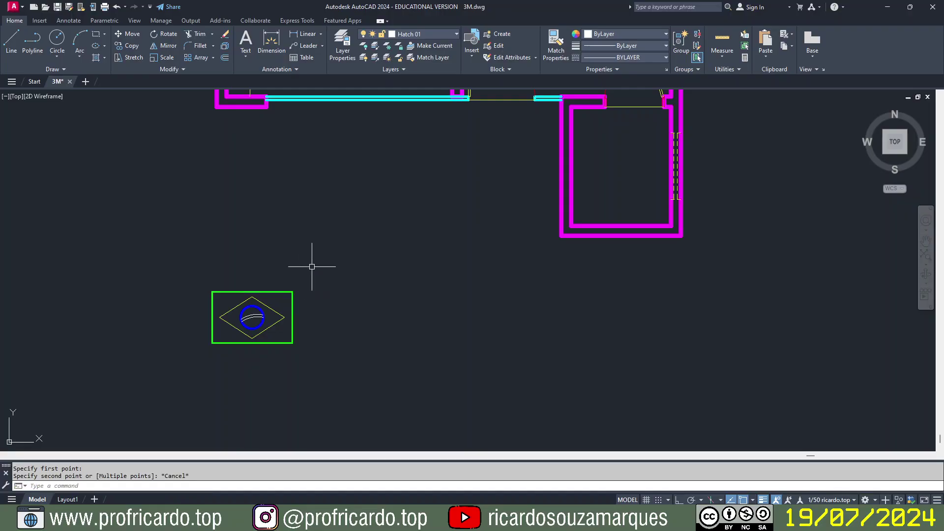
# Step: Measure the width of the door opening in the lower wall, just beside the small projecting room
pyautogui.moveTo(401, 221); pyautogui.dragTo(258, 363, button='middle')
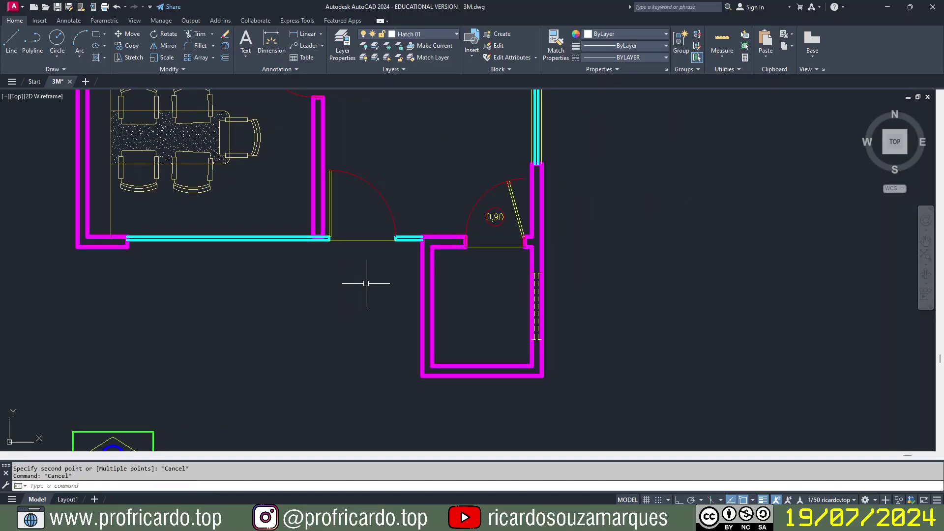
pyautogui.scroll(-3, 337, 304)
pyautogui.moveTo(332, 275)
pyautogui.mouseDown(button='middle')
pyautogui.moveTo(358, 311)
pyautogui.moveTo(369, 275)
pyautogui.moveTo(390, 259)
pyautogui.moveTo(385, 269)
pyautogui.mouseUp(button='middle')
pyautogui.scroll(2, 389, 324)
pyautogui.scroll(2, 389, 325)
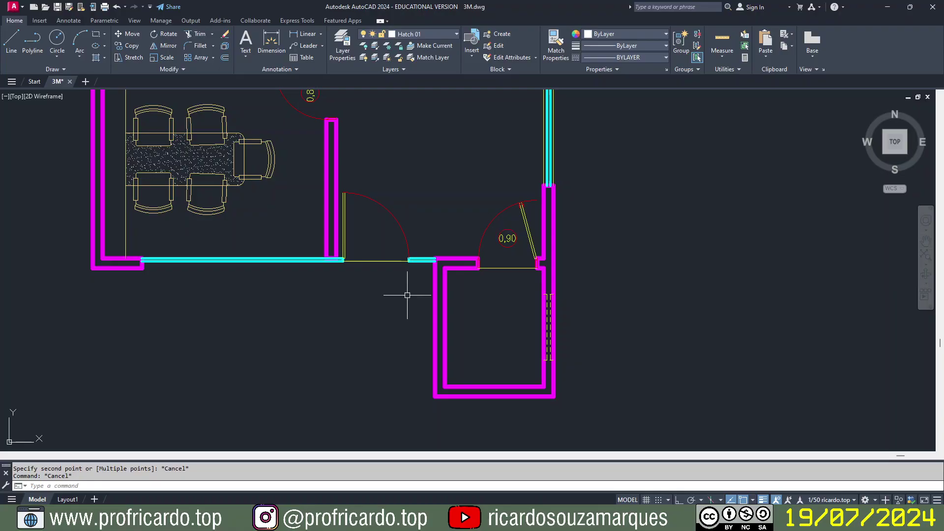
pyautogui.scroll(6, 400, 301)
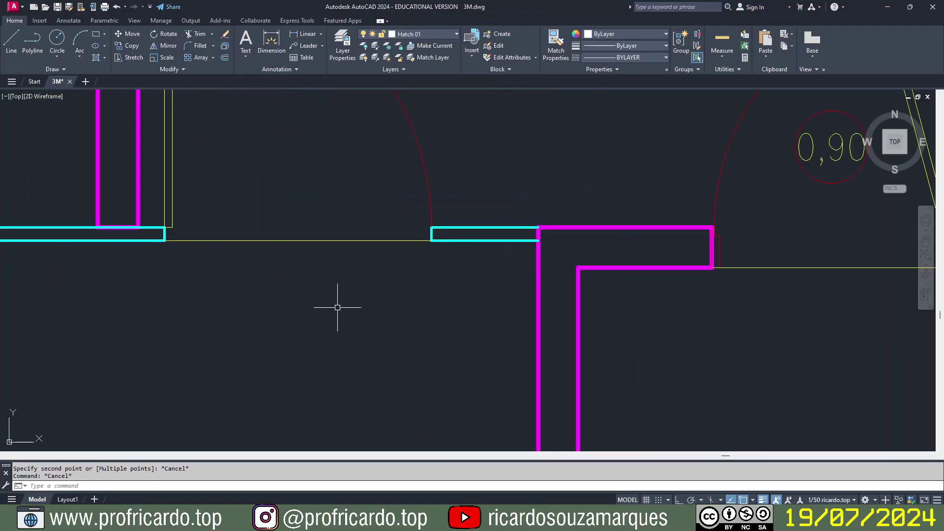
pyautogui.moveTo(337, 307); pyautogui.dragTo(400, 344, button='middle')
pyautogui.write('di')
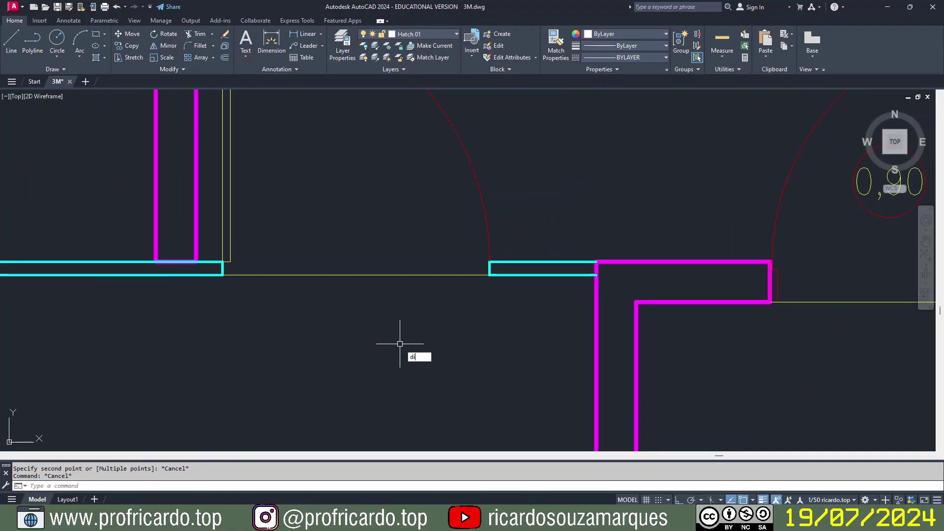
pyautogui.press('Return')
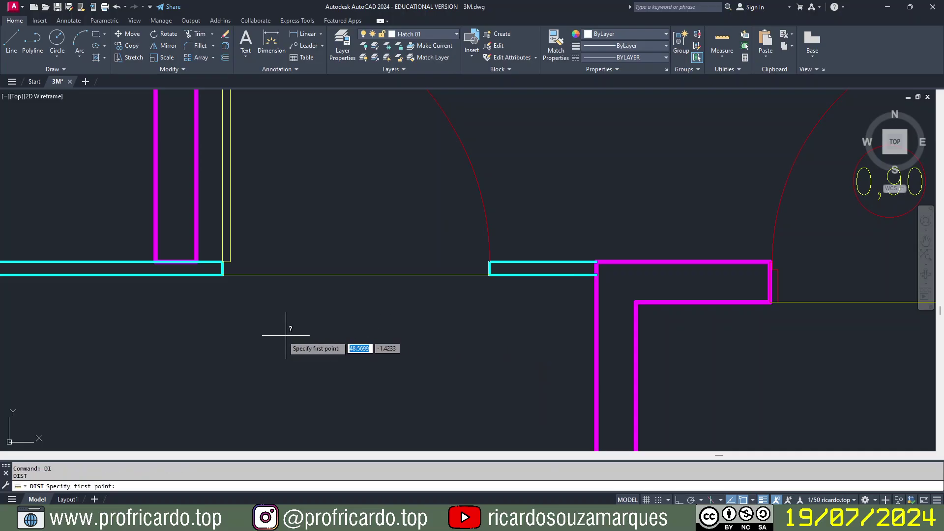
pyautogui.click(223, 275)
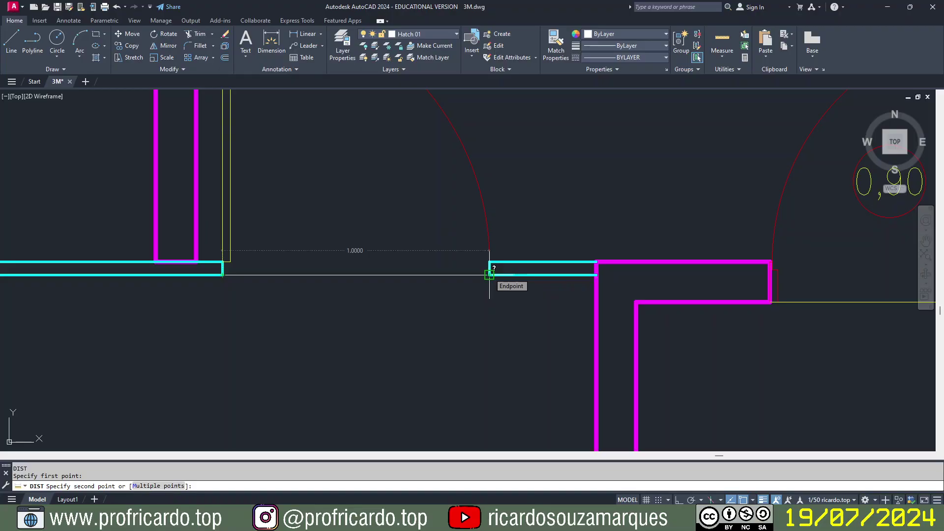
pyautogui.press('Escape')
pyautogui.press('Escape')
pyautogui.press('Escape')
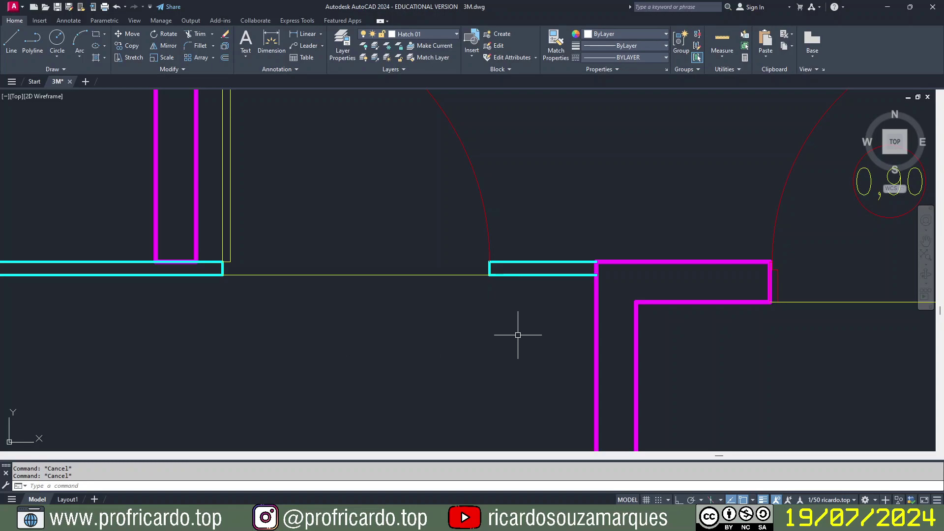
pyautogui.moveTo(303, 351); pyautogui.dragTo(319, 284, button='middle')
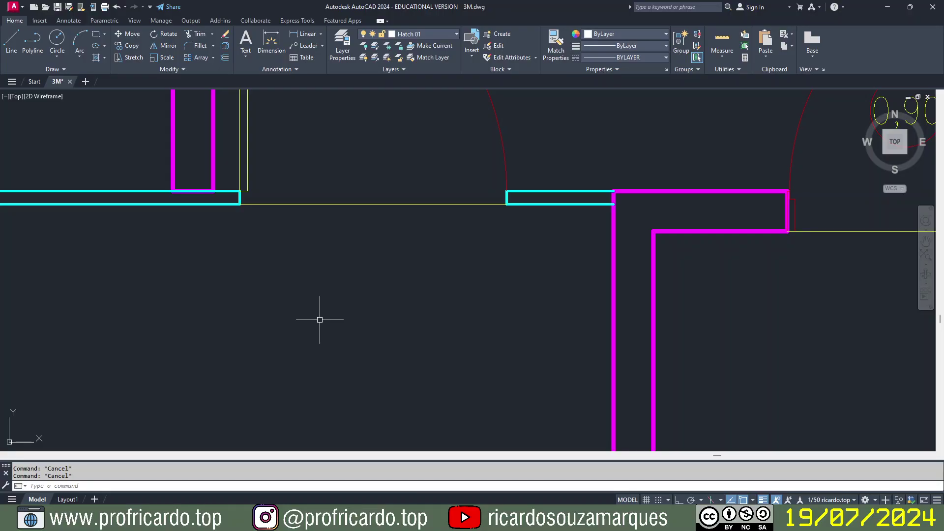
pyautogui.write('L')
pyautogui.press('Return')
pyautogui.click(207, 278)
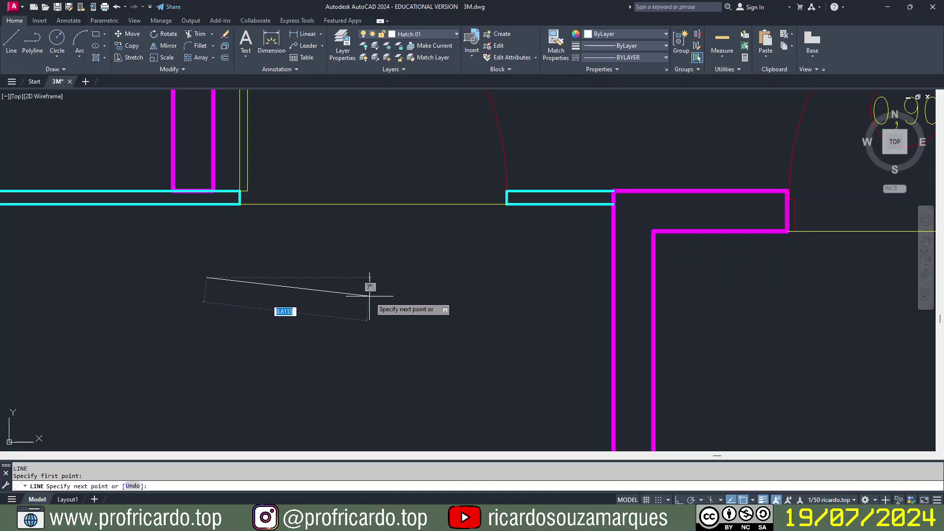
pyautogui.press('F8')
pyautogui.press('Escape')
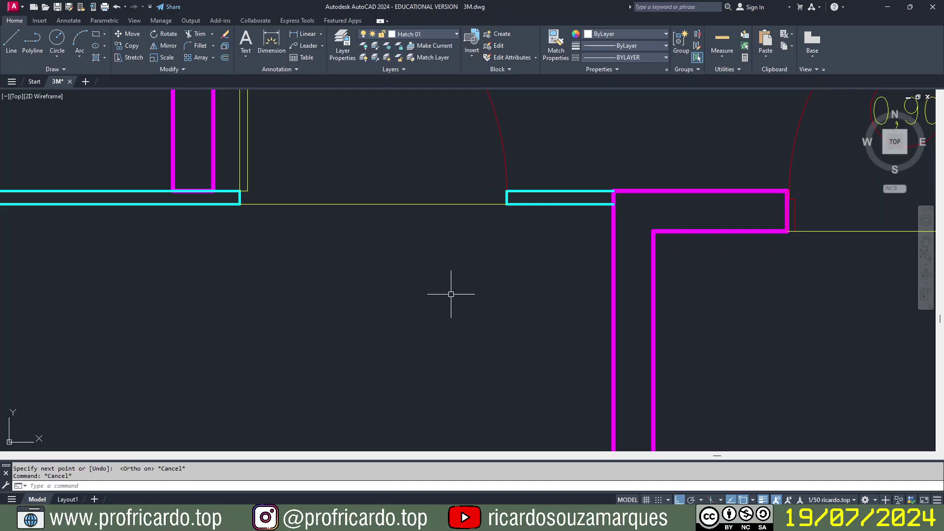
# Step: Draw a horizontal line 1.2 long just beneath the door opening, with Ortho mode on
pyautogui.write('L')
pyautogui.press('Return')
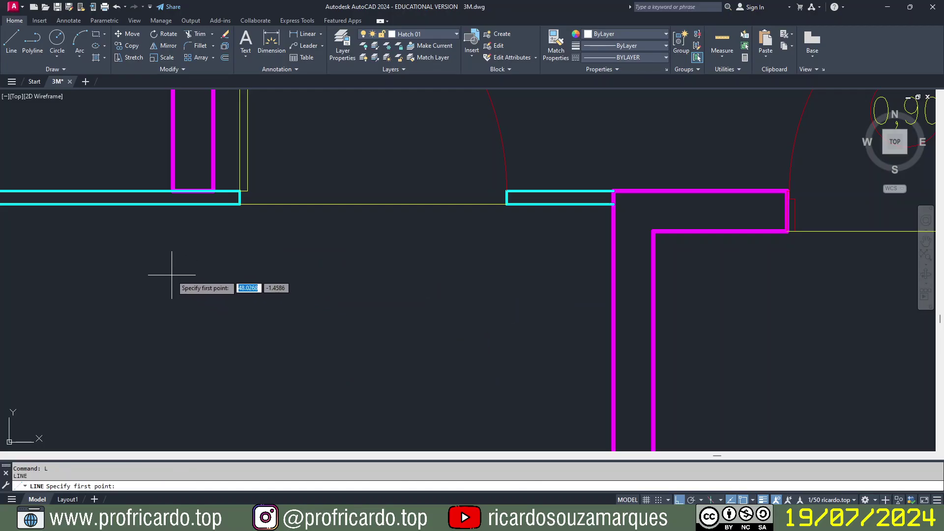
pyautogui.click(172, 275)
pyautogui.press('F8')
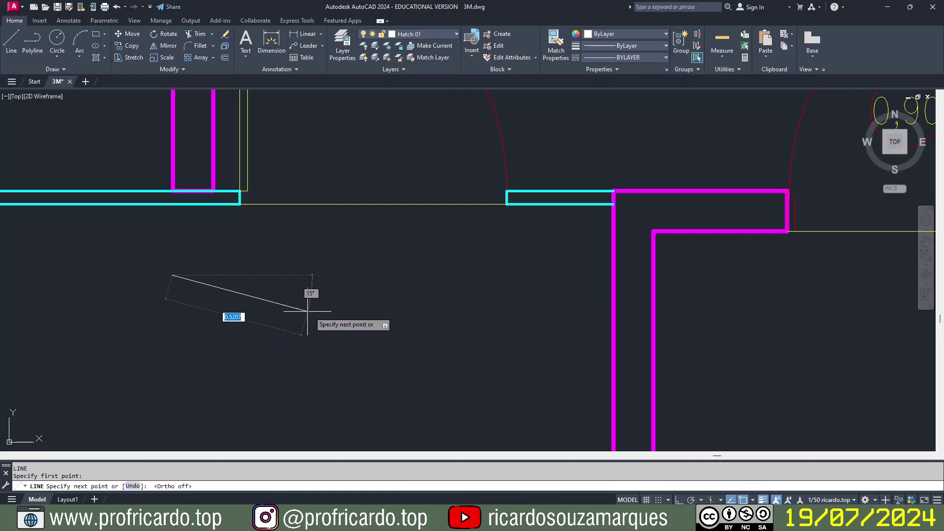
pyautogui.press('F8')
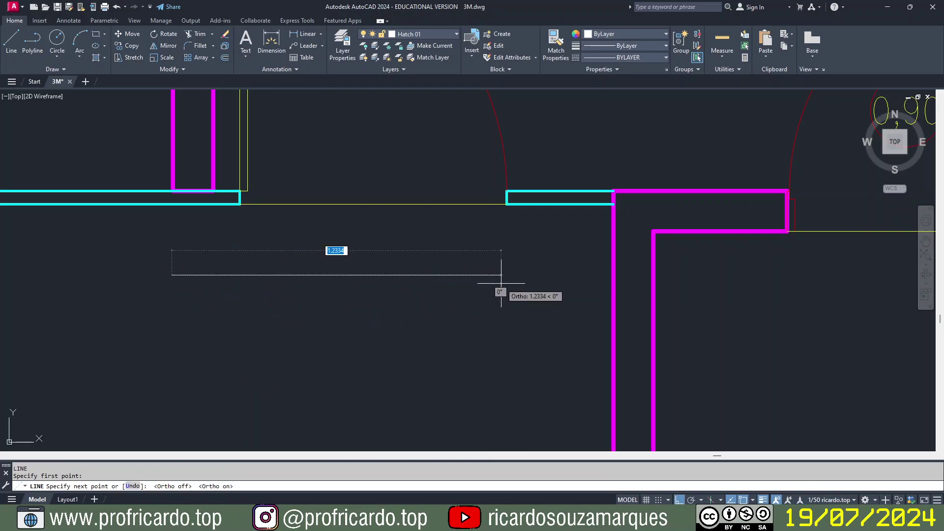
pyautogui.write('1.2')
pyautogui.press('Return')
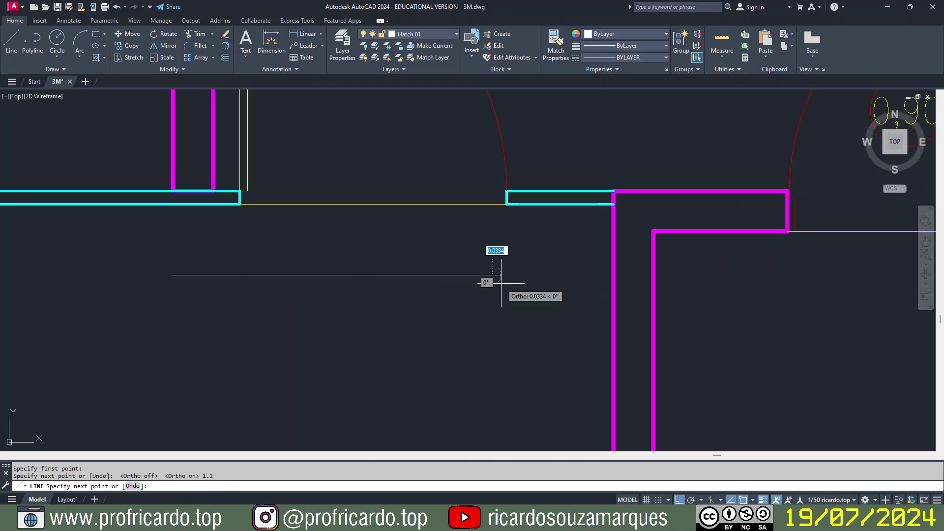
pyautogui.press('Escape')
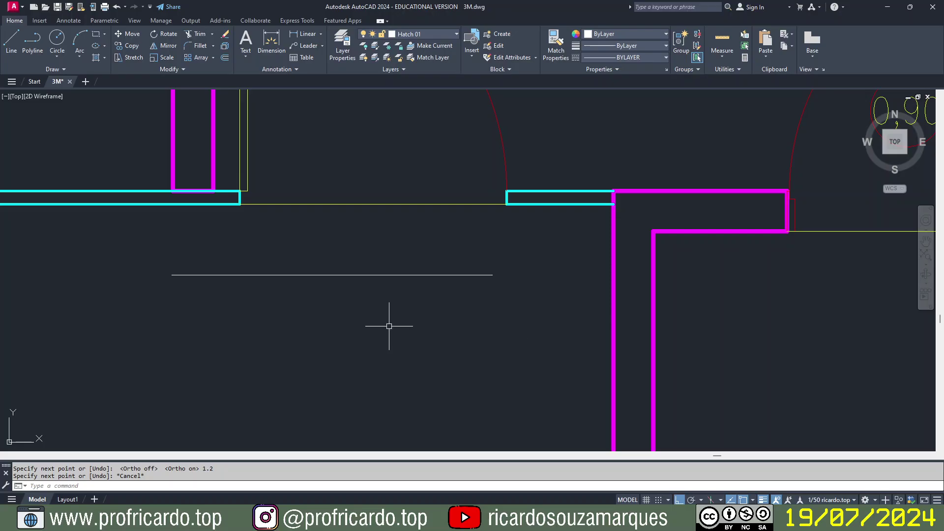
# Step: Scale the whole flag by a factor of 2, using the right-hand vertex of its diamond as base point
pyautogui.scroll(-2, 390, 327)
pyautogui.moveTo(393, 310); pyautogui.dragTo(410, 233, button='middle')
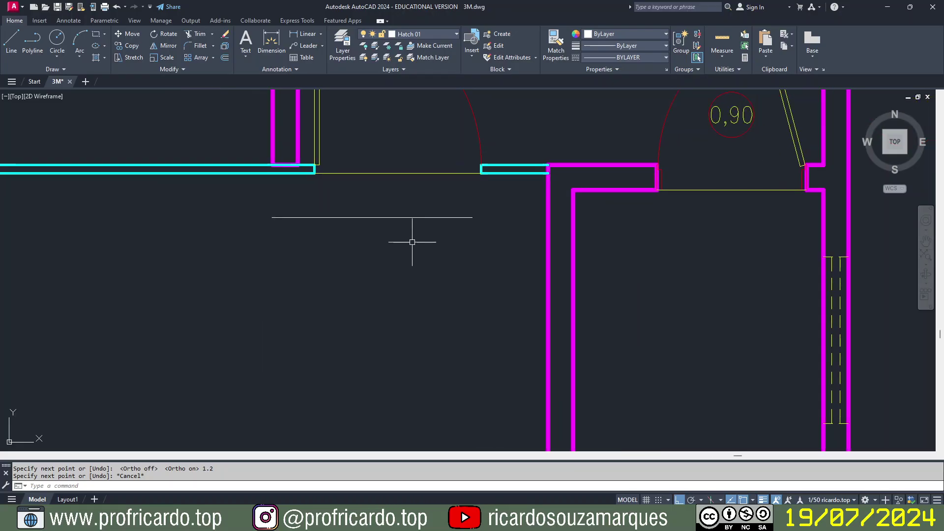
pyautogui.scroll(-3, 344, 254)
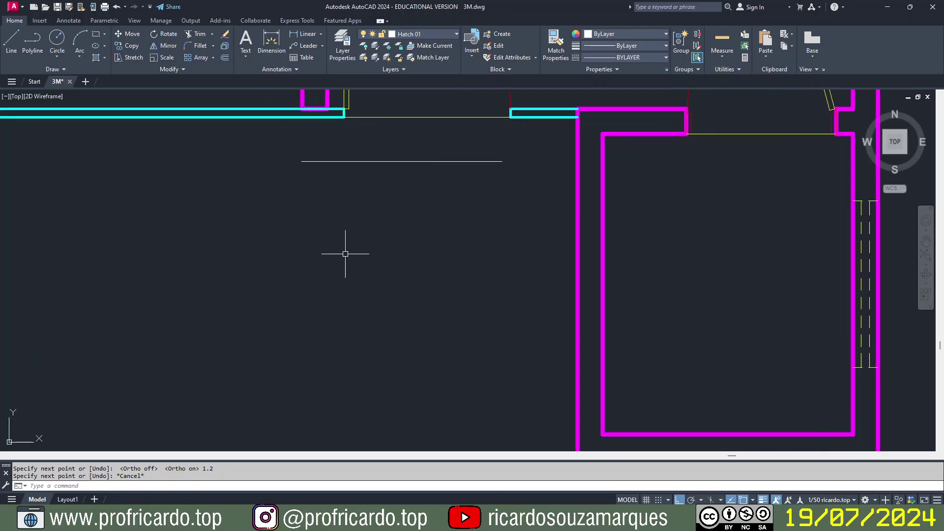
pyautogui.moveTo(325, 309); pyautogui.dragTo(333, 261, button='middle')
pyautogui.write('SC')
pyautogui.press('Return')
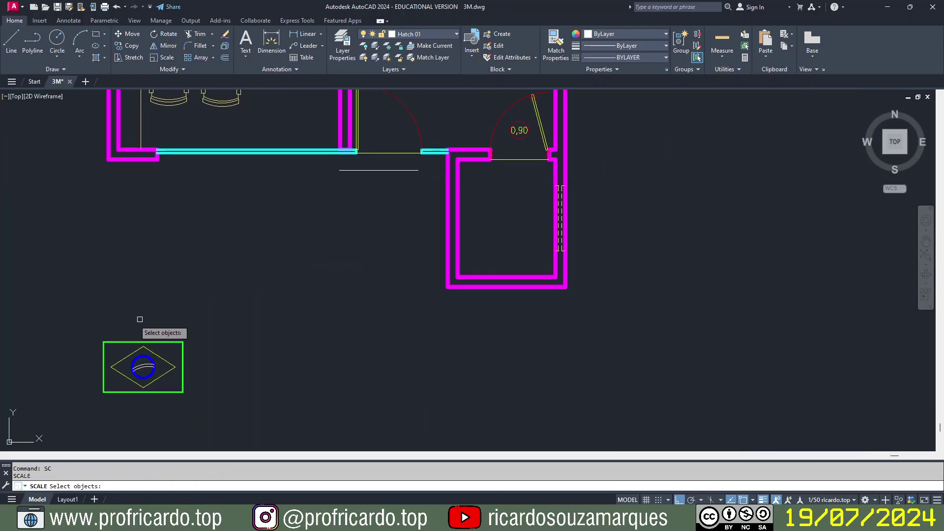
pyautogui.click(70, 315)
pyautogui.click(229, 444)
pyautogui.press('Return')
pyautogui.click(175, 367)
pyautogui.write('2')
pyautogui.press('Return')
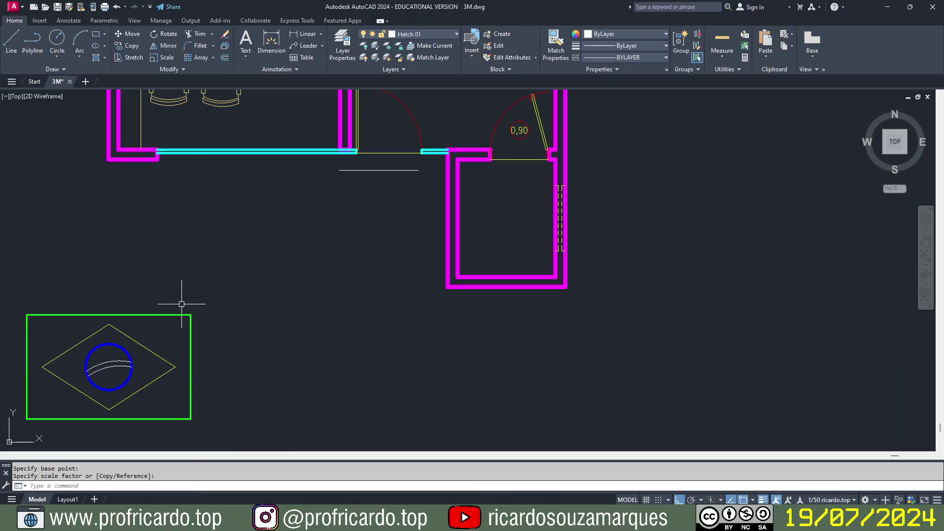
# Step: Move the flag by its circle's centre, with Ortho off, to just below the 1.2 line beside the projecting room
pyautogui.moveTo(154, 300); pyautogui.dragTo(217, 274, button='middle')
pyautogui.write('M')
pyautogui.press('Return')
pyautogui.click(69, 279)
pyautogui.click(278, 419)
pyautogui.press('Return')
pyautogui.click(172, 342)
pyautogui.press('F8')
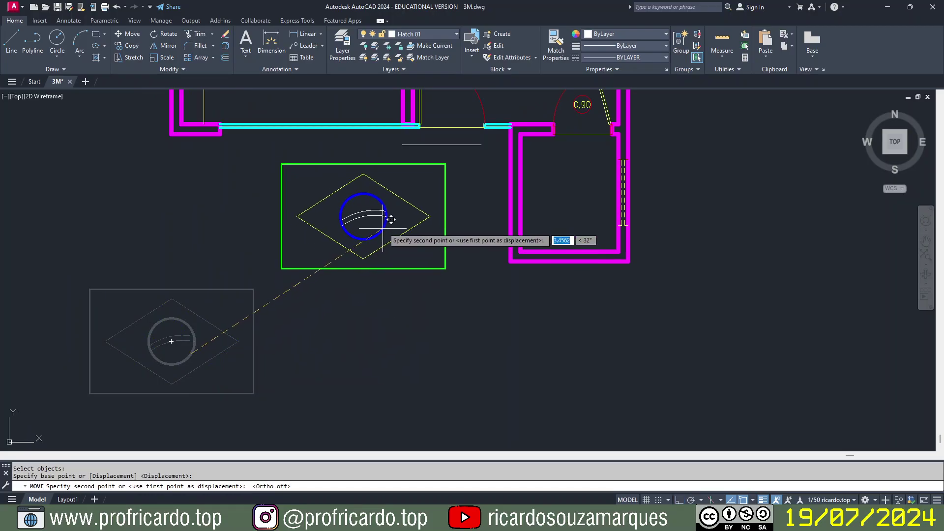
pyautogui.click(403, 208)
# Step: Save the drawing 3M.dwg with the enlarged flag in place below the line
pyautogui.moveTo(479, 180); pyautogui.dragTo(480, 249, button='middle')
pyautogui.scroll(2, 480, 238)
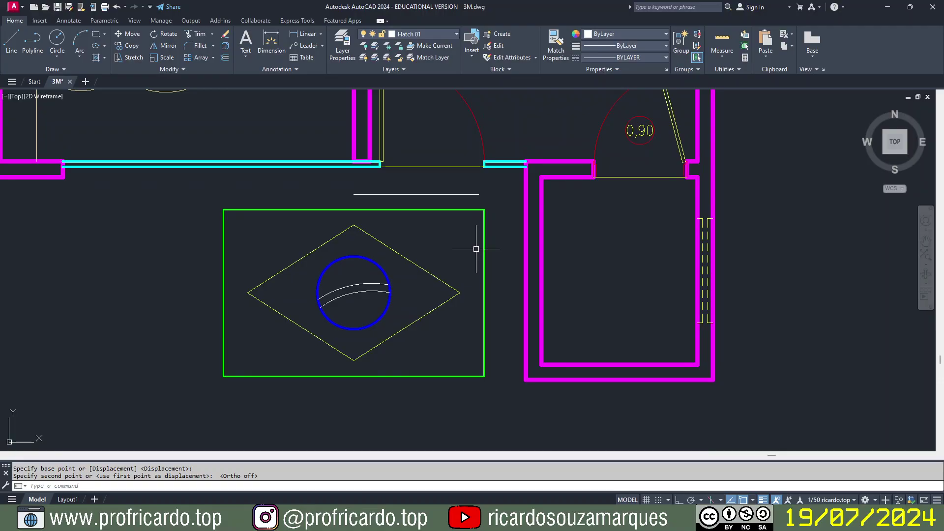
pyautogui.scroll(2, 481, 248)
pyautogui.moveTo(386, 169); pyautogui.dragTo(404, 145, button='middle')
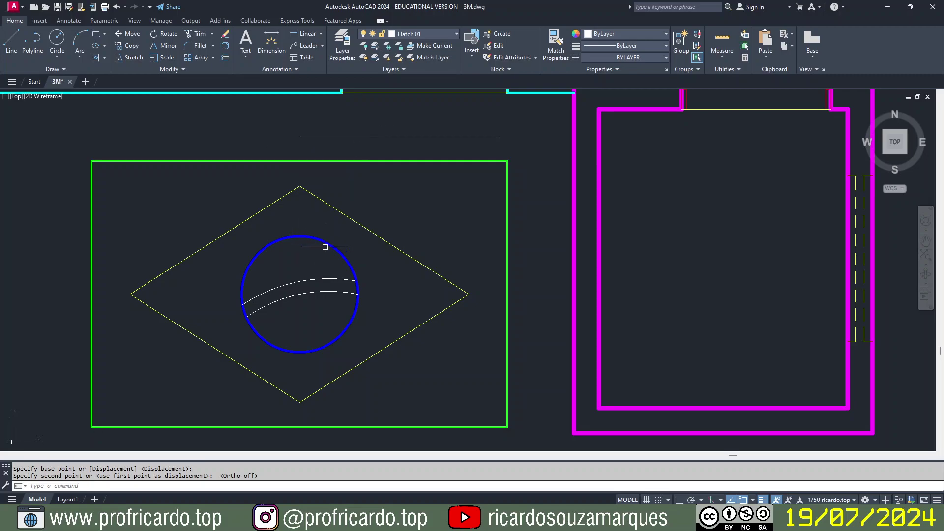
pyautogui.moveTo(453, 308); pyautogui.dragTo(454, 281, button='middle')
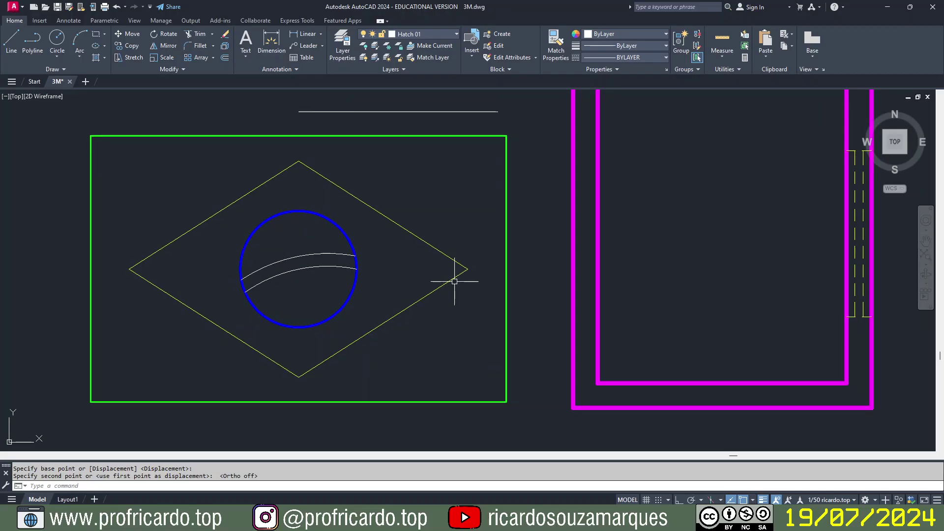
pyautogui.scroll(-3, 454, 281)
pyautogui.hotkey('ctrl', 's')
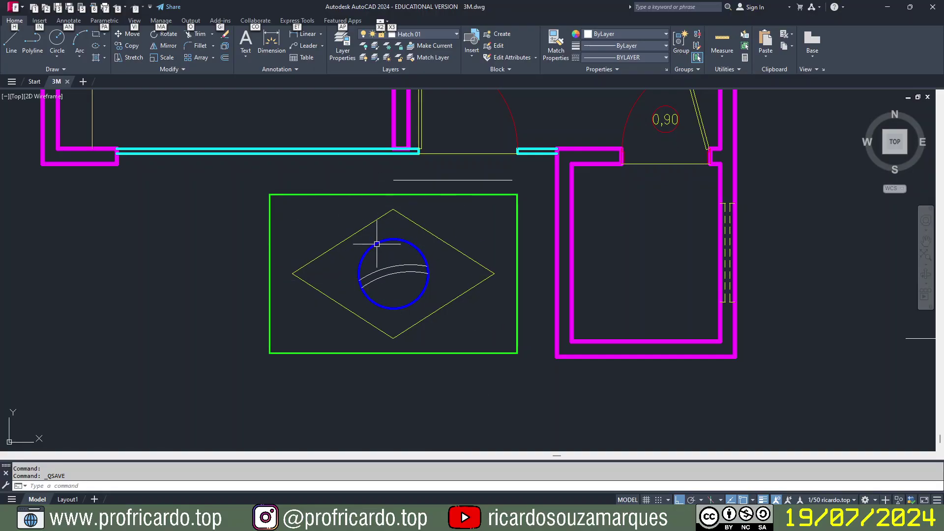
pyautogui.scroll(-4, 358, 269)
pyautogui.moveTo(671, 277)
pyautogui.mouseDown(button='middle')
pyautogui.moveTo(637, 291)
pyautogui.moveTo(290, 332)
pyautogui.mouseUp(button='middle')
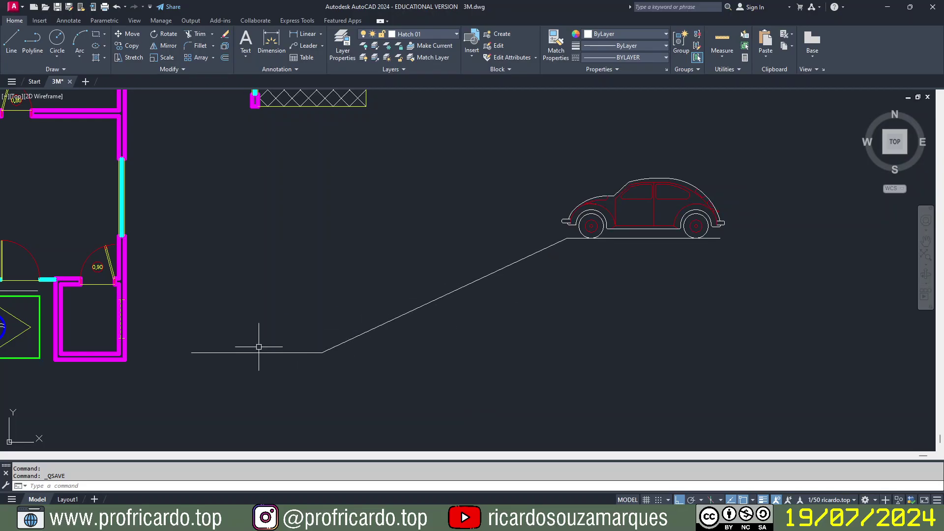
pyautogui.moveTo(268, 258)
pyautogui.mouseDown(button='middle')
pyautogui.moveTo(478, 241)
pyautogui.moveTo(528, 207)
pyautogui.mouseUp(button='middle')
pyautogui.moveTo(261, 326)
pyautogui.mouseDown(button='middle')
pyautogui.moveTo(340, 314)
pyautogui.moveTo(362, 294)
pyautogui.moveTo(374, 315)
pyautogui.mouseUp(button='middle')
pyautogui.scroll(4, 344, 285)
# Step: Align the whole flag to the 1.2 line by its two upper corners, with Ortho off, scaling it to the alignment points
pyautogui.press('Escape')
pyautogui.write('AL')
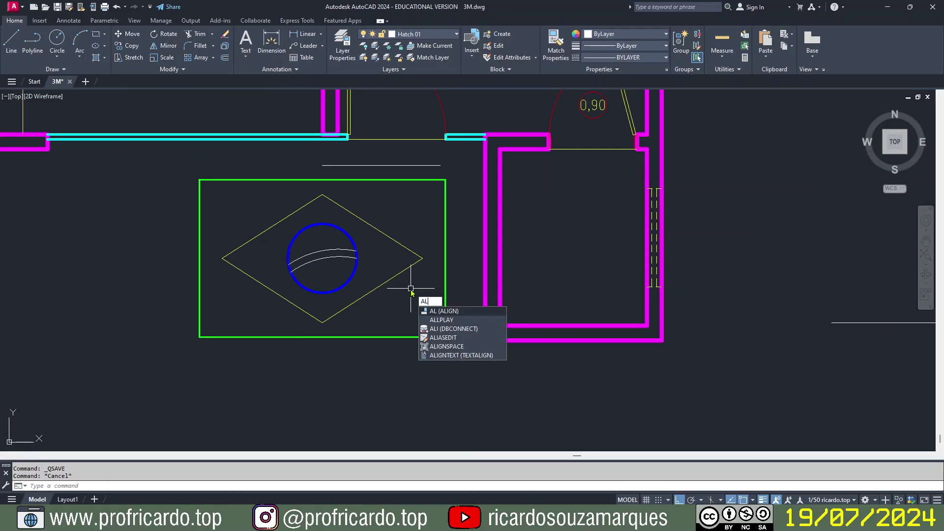
pyautogui.click(457, 314)
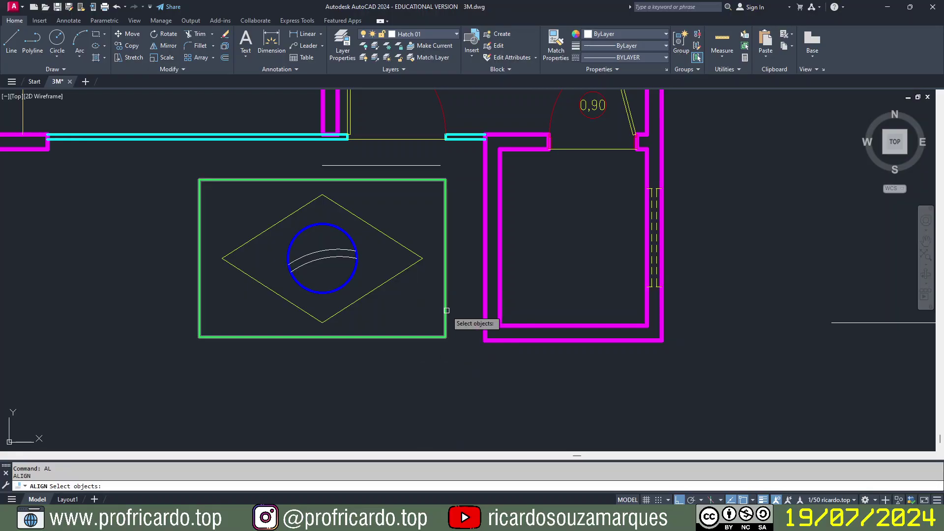
pyautogui.click(183, 176)
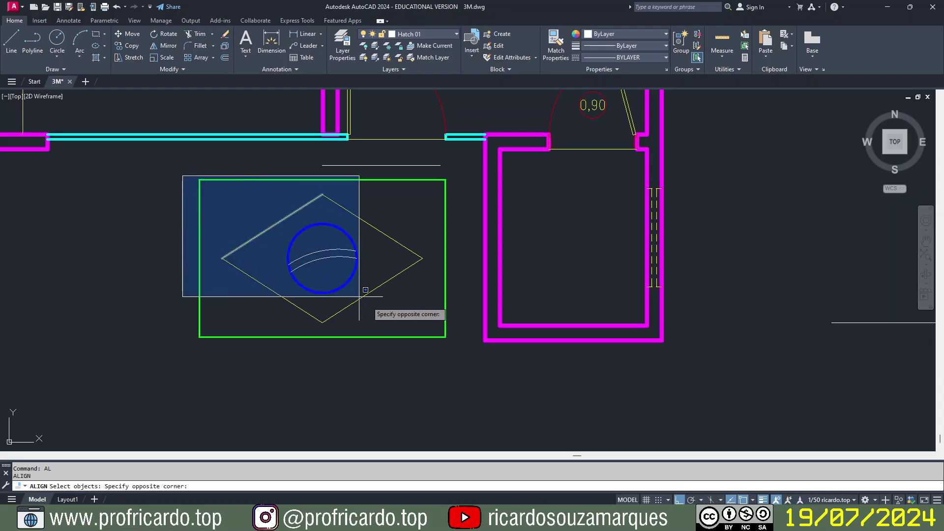
pyautogui.click(457, 353)
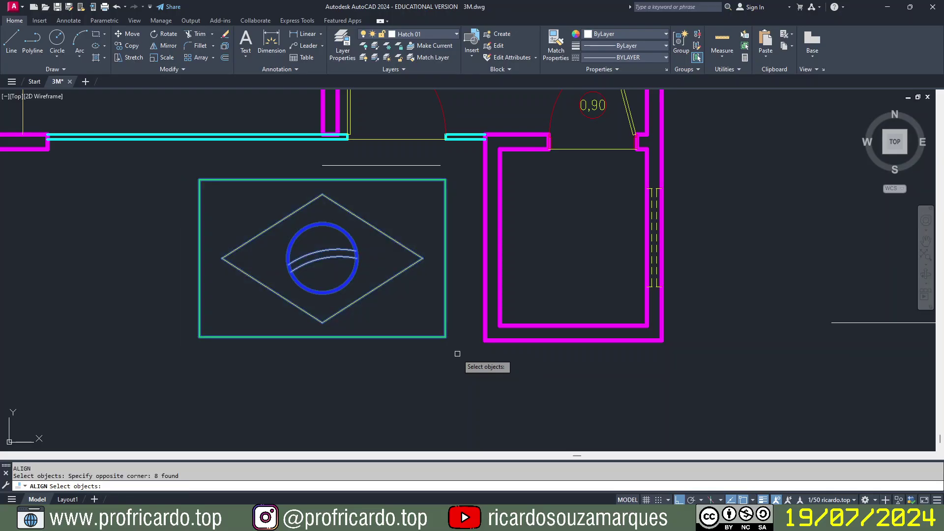
pyautogui.press('Return')
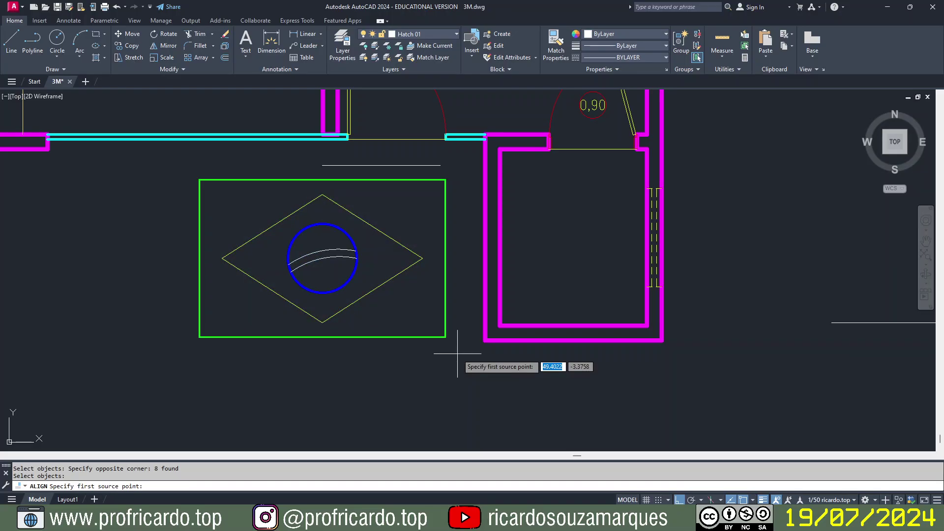
pyautogui.scroll(2, 390, 260)
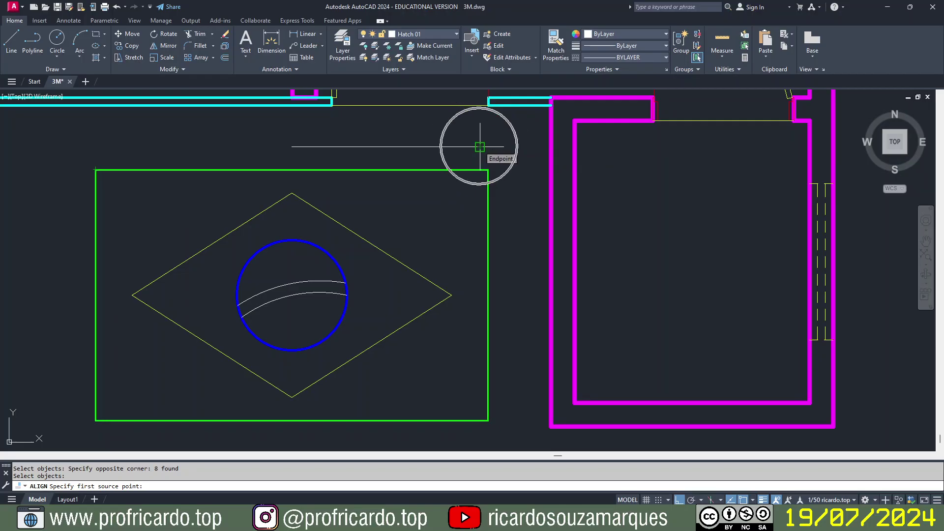
pyautogui.click(96, 169)
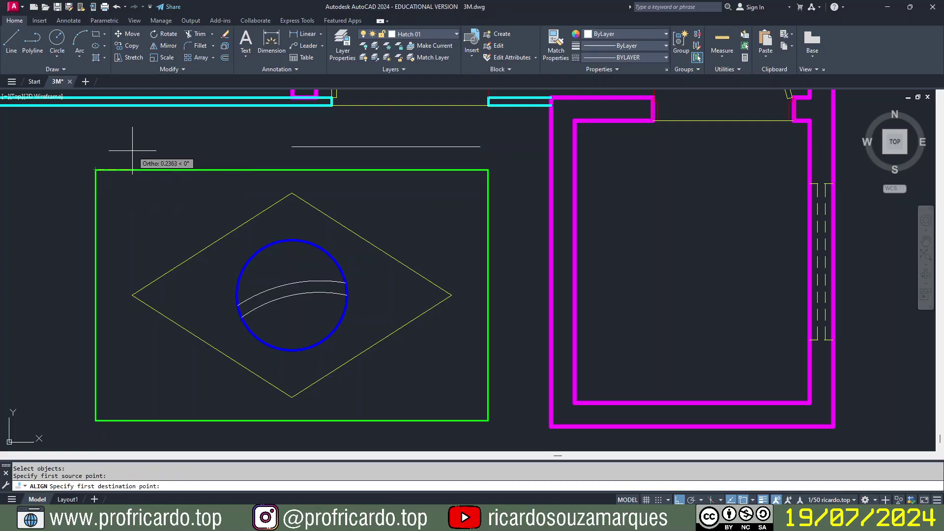
pyautogui.press('F8')
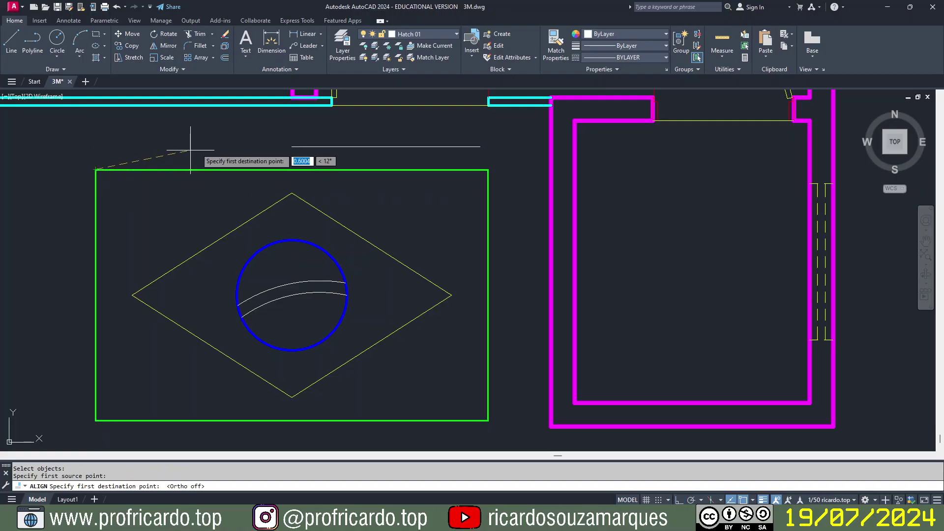
pyautogui.click(292, 147)
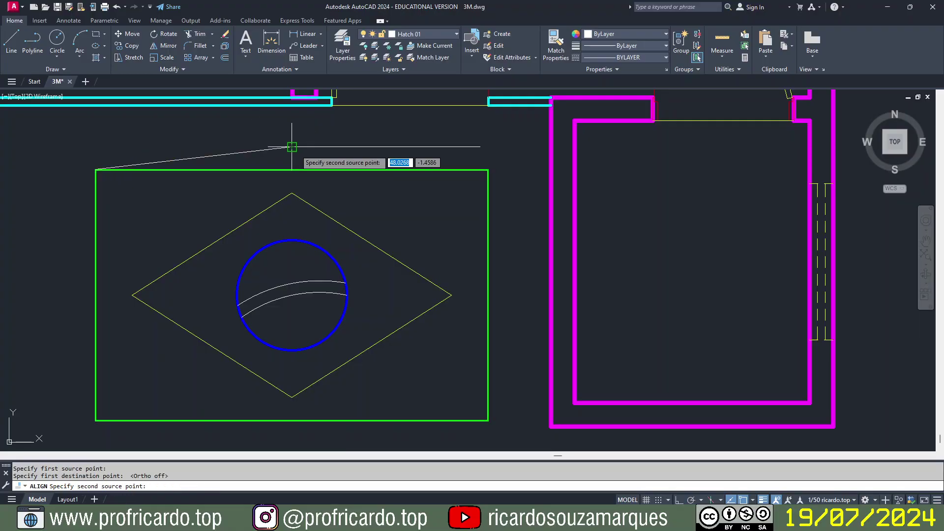
pyautogui.click(487, 169)
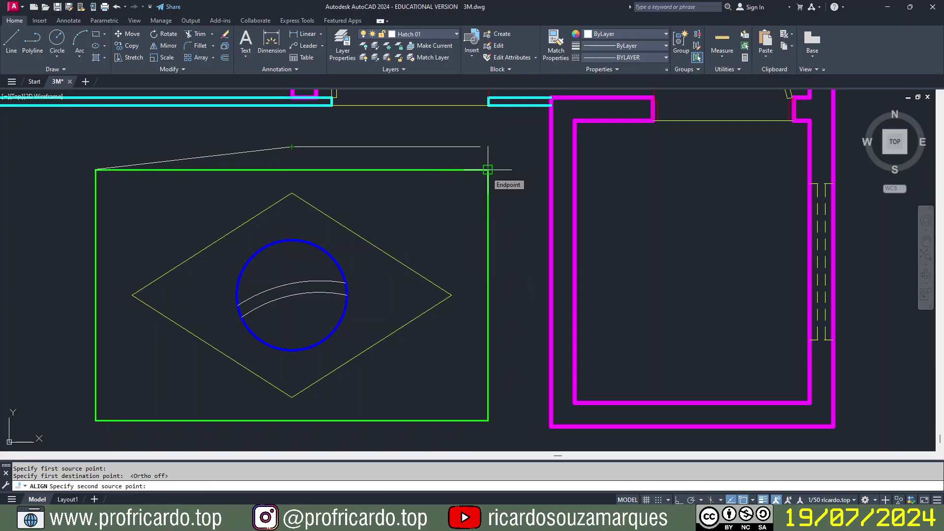
pyautogui.click(480, 148)
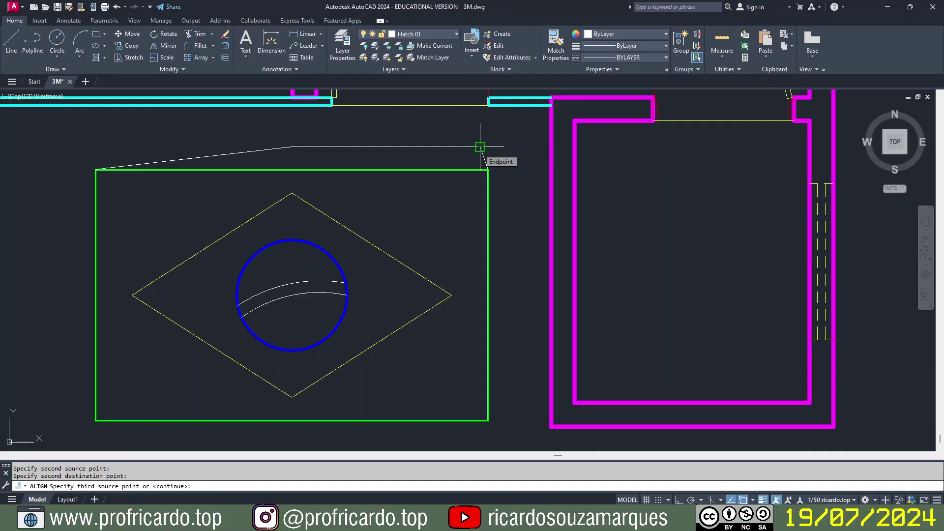
pyautogui.press('Return')
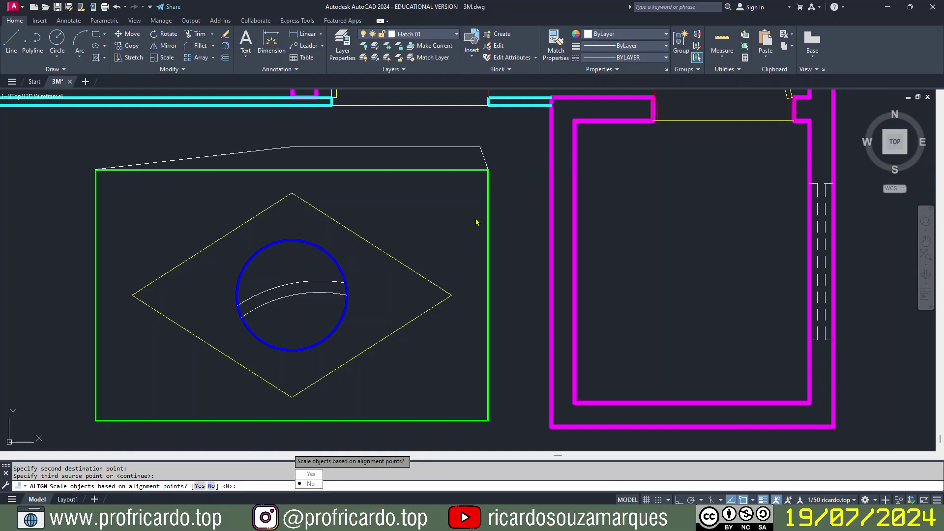
pyautogui.click(313, 473)
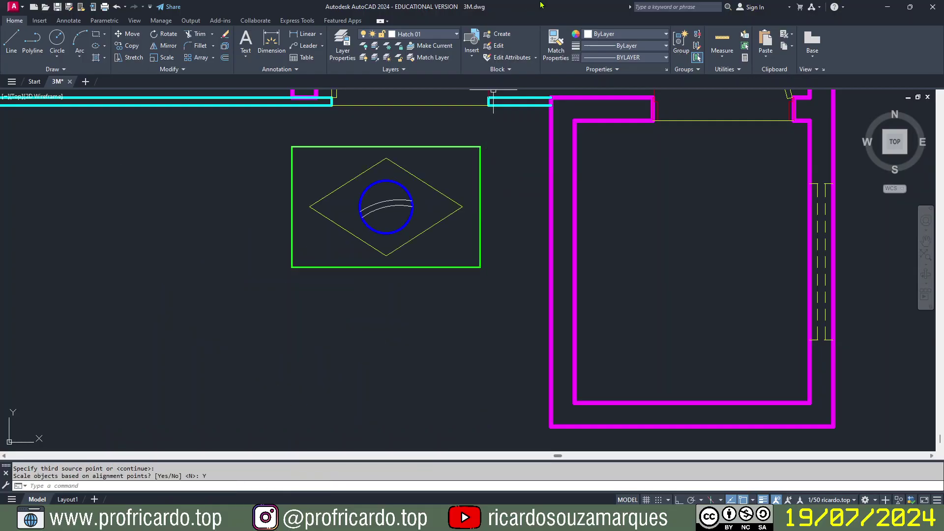
# Step: Measure the length of the flag's lower edge between its two corners
pyautogui.moveTo(494, 239); pyautogui.dragTo(488, 293, button='middle')
pyautogui.write('di')
pyautogui.press('Return')
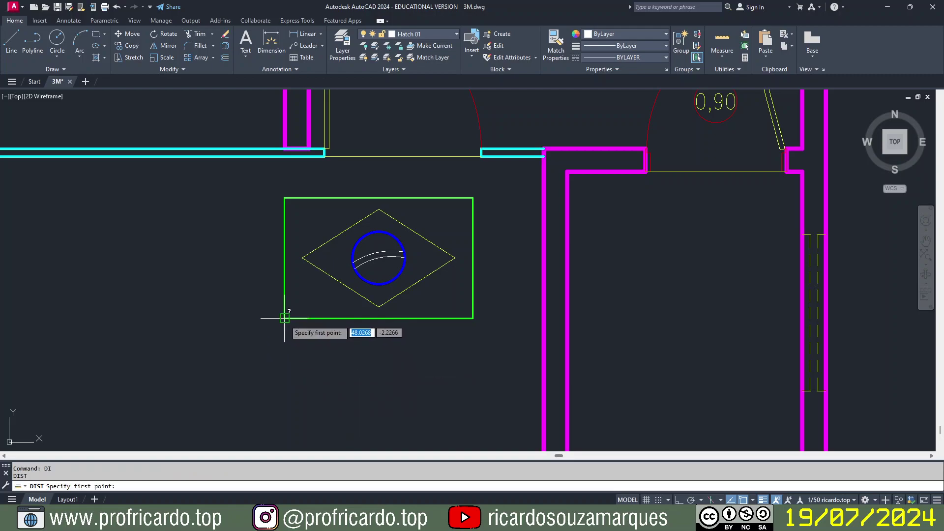
pyautogui.click(285, 318)
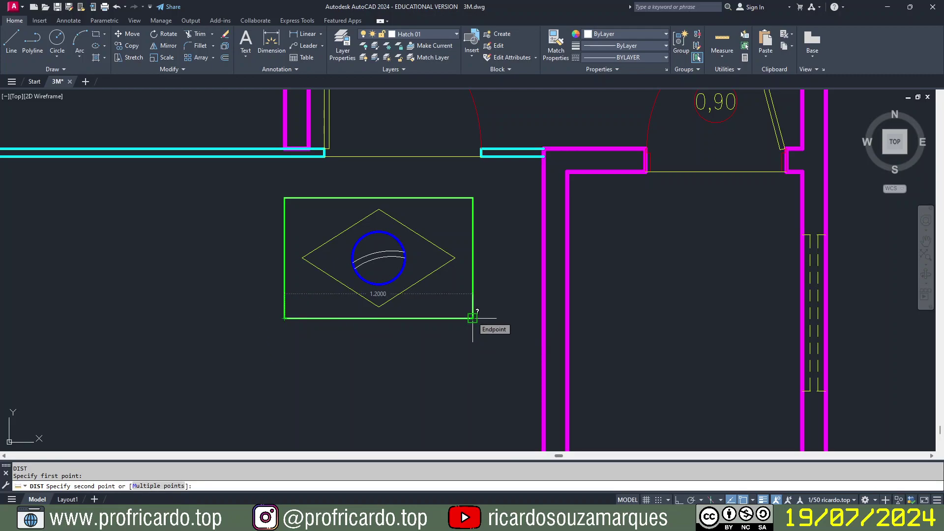
pyautogui.press('Escape')
# Step: Erase the reference line that overlaps the flag's upper edge, keeping the green rectangle out of the selection
pyautogui.scroll(4, 387, 192)
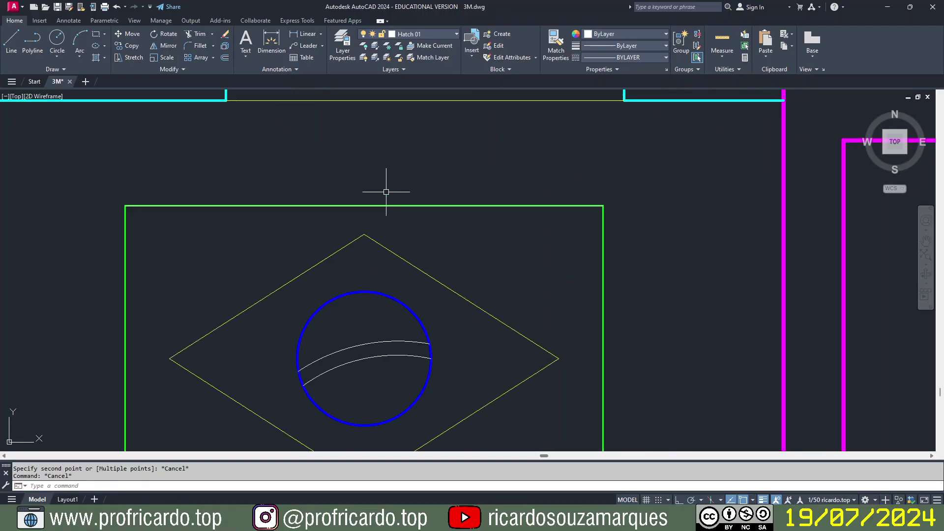
pyautogui.write('e')
pyautogui.press('Return')
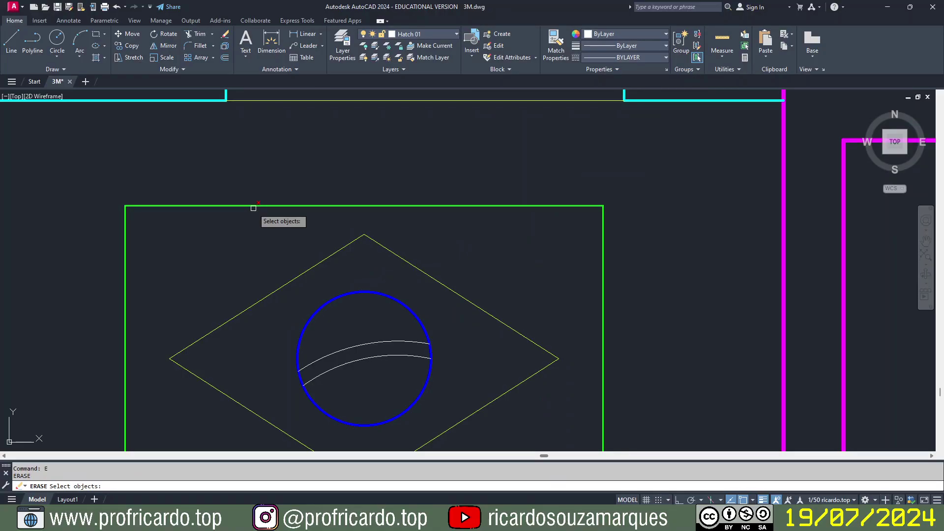
pyautogui.click(254, 207)
pyautogui.click(262, 186)
pyautogui.click(238, 228)
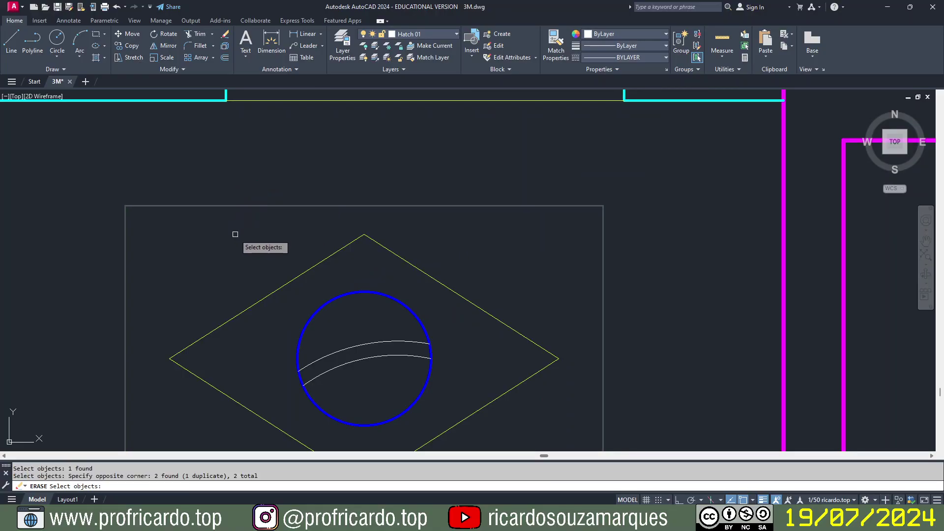
pyautogui.keyDown('shift'); pyautogui.click(126, 264); pyautogui.keyUp('shift')
pyautogui.press('Return')
# Step: Move the whole flag slightly up and to the right, closer to the door opening
pyautogui.scroll(-2, 222, 248)
pyautogui.moveTo(285, 253); pyautogui.dragTo(299, 230, button='middle')
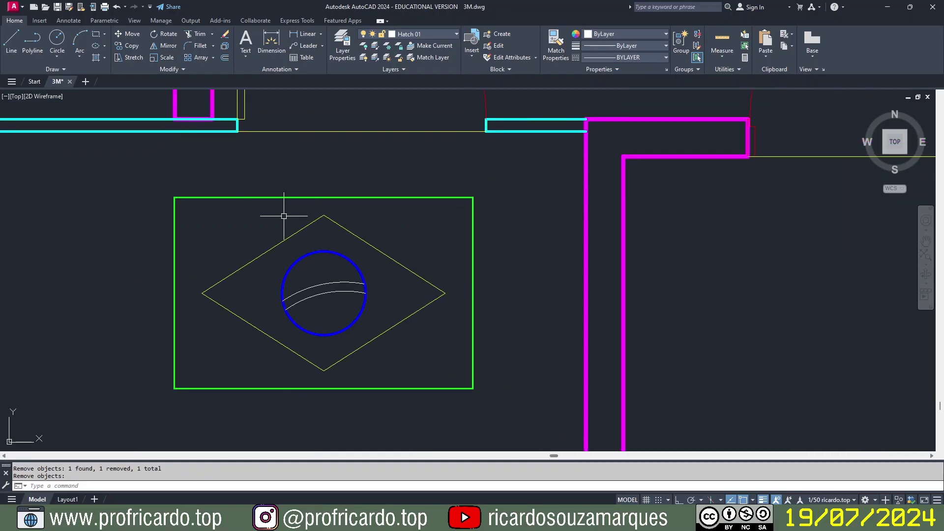
pyautogui.write('m')
pyautogui.press('Return')
pyautogui.click(143, 185)
pyautogui.click(511, 431)
pyautogui.press('Return')
pyautogui.click(391, 418)
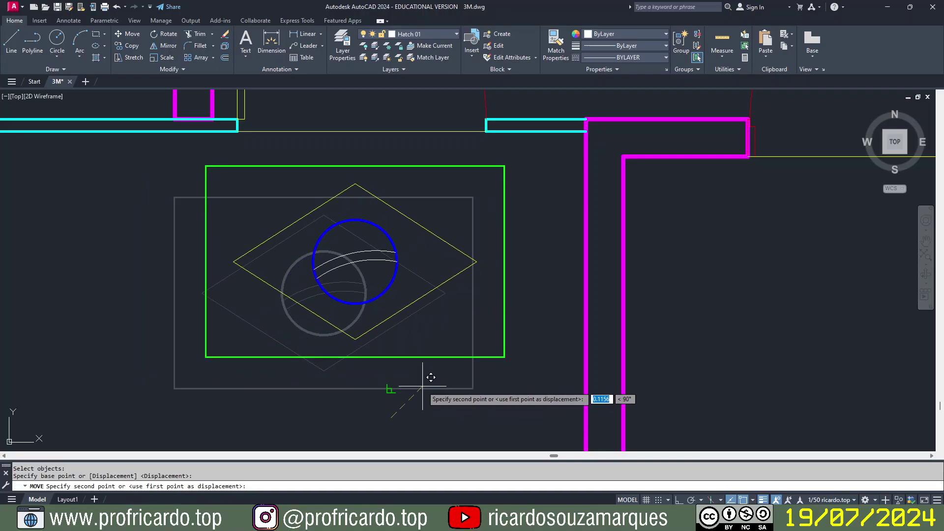
pyautogui.click(426, 400)
# Step: Move the flag by the midpoint of its upper edge to the midpoint of the door opening's line
pyautogui.press('space')
pyautogui.click(556, 156)
pyautogui.click(164, 407)
pyautogui.press('Return')
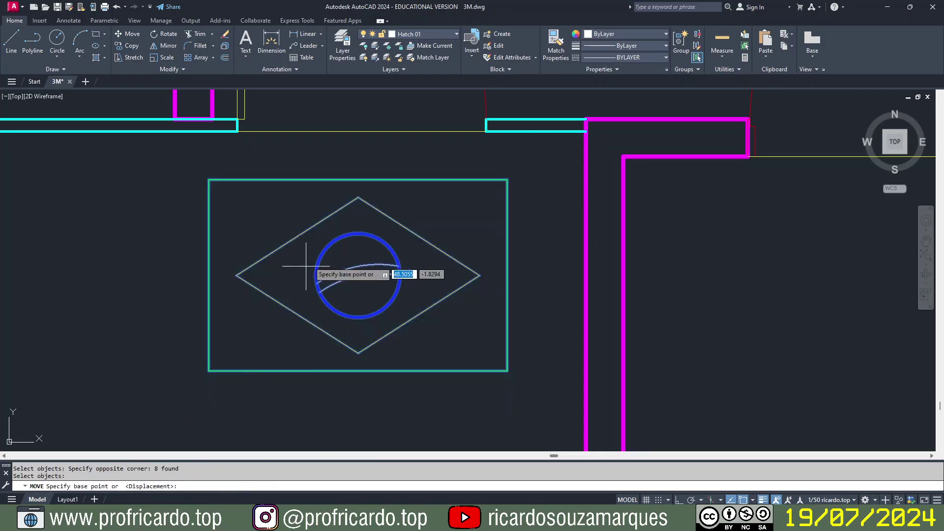
pyautogui.click(358, 179)
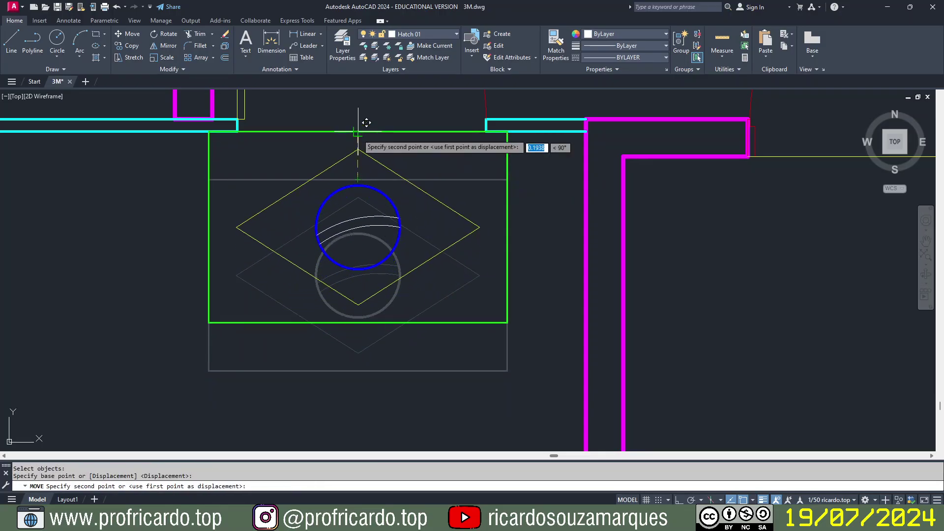
pyautogui.click(362, 132)
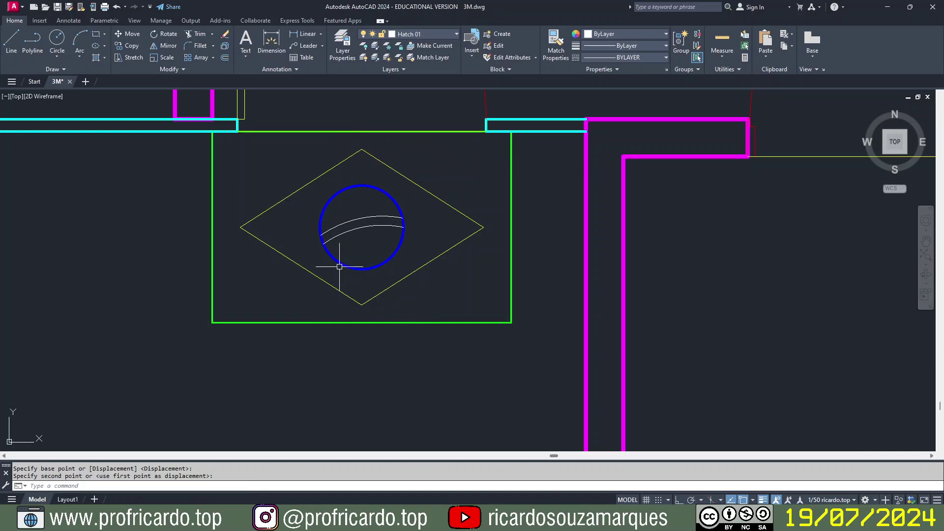
# Step: Move the previously selected flag a short distance straight down from the door opening, with Ortho on
pyautogui.press('space')
pyautogui.write('p')
pyautogui.press('Return')
pyautogui.click(546, 252)
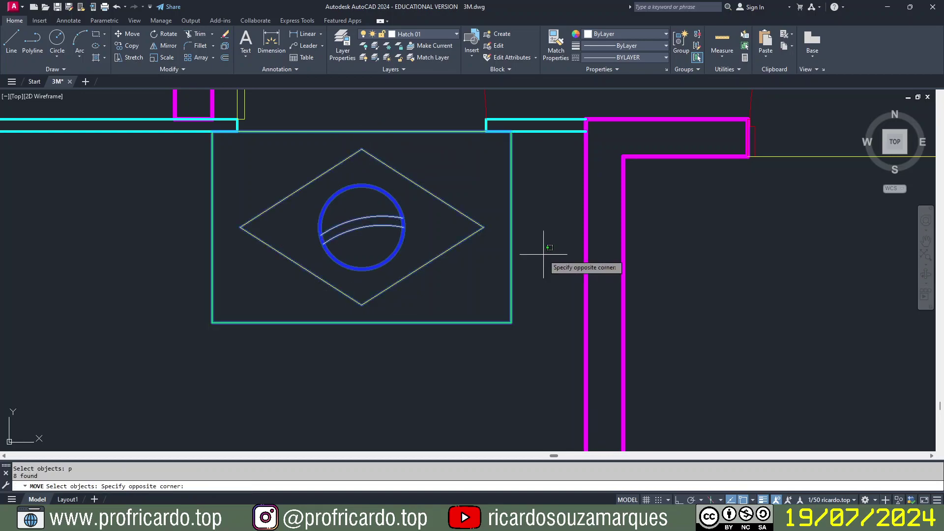
pyautogui.press('F8')
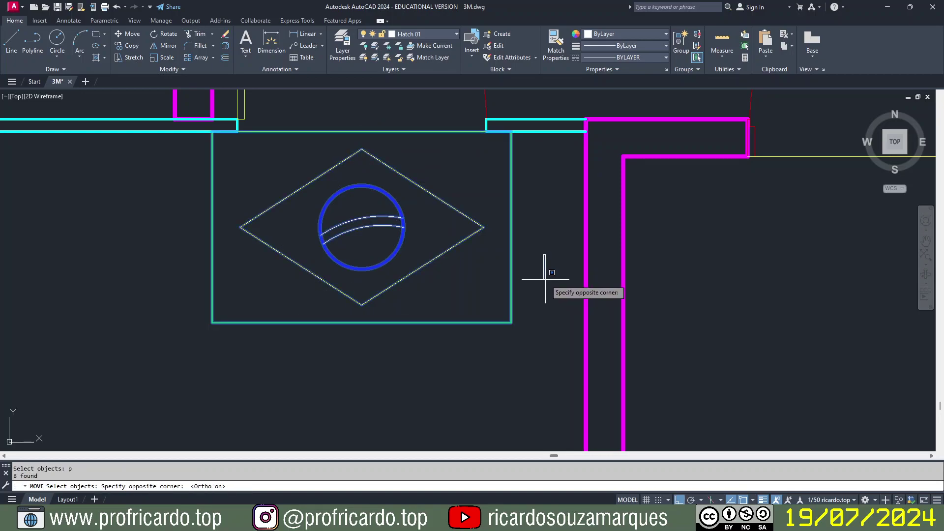
pyautogui.click(545, 295)
pyautogui.press('Return')
pyautogui.click(541, 283)
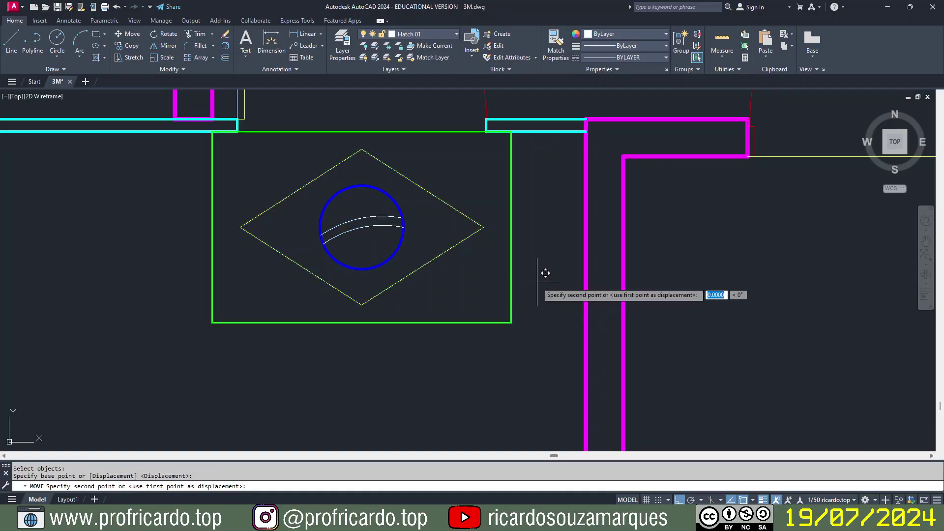
pyautogui.click(539, 307)
# Step: Put the car above the ramp on layer 02 and save the drawing
pyautogui.scroll(-6, 511, 344)
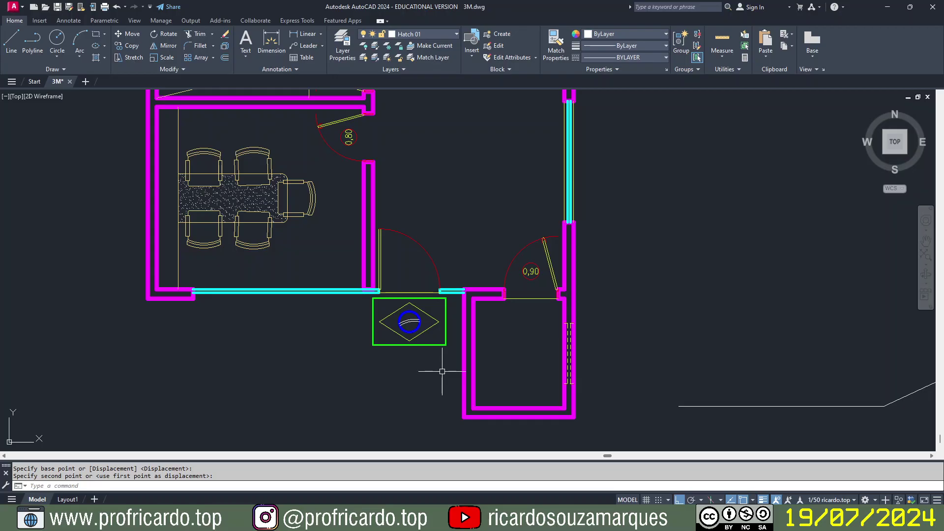
pyautogui.moveTo(629, 297); pyautogui.dragTo(109, 273, button='middle')
pyautogui.moveTo(402, 249); pyautogui.dragTo(311, 264, button='middle')
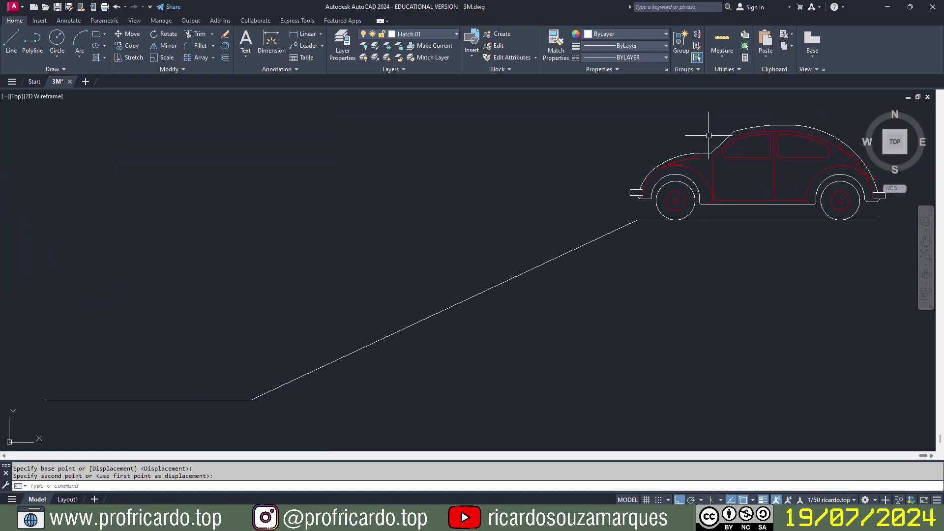
pyautogui.click(709, 152)
pyautogui.click(420, 35)
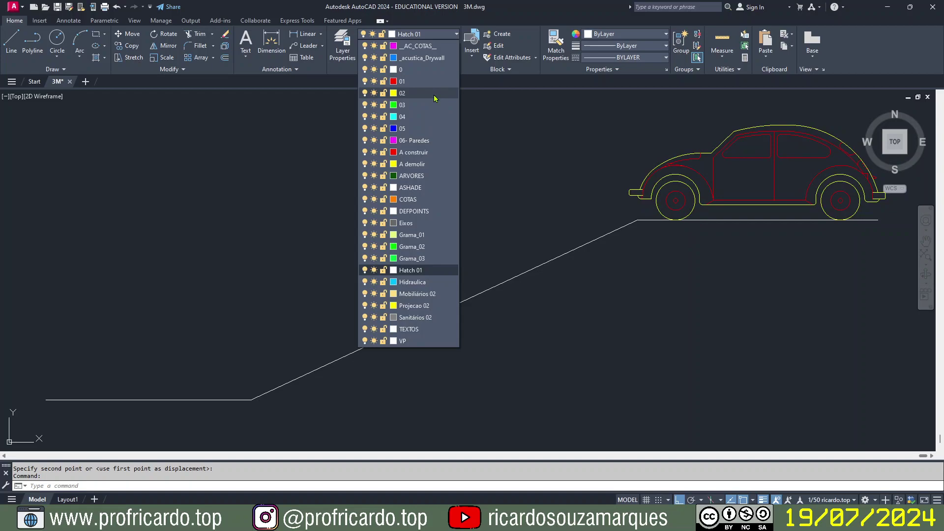
pyautogui.press('Escape')
pyautogui.press('Escape')
pyautogui.hotkey('ctrl', 's')
# Step: Align the car with the sloping ramp, matching the undersides of both wheels to points on the slope, without scaling it
pyautogui.moveTo(706, 348); pyautogui.dragTo(667, 354, button='middle')
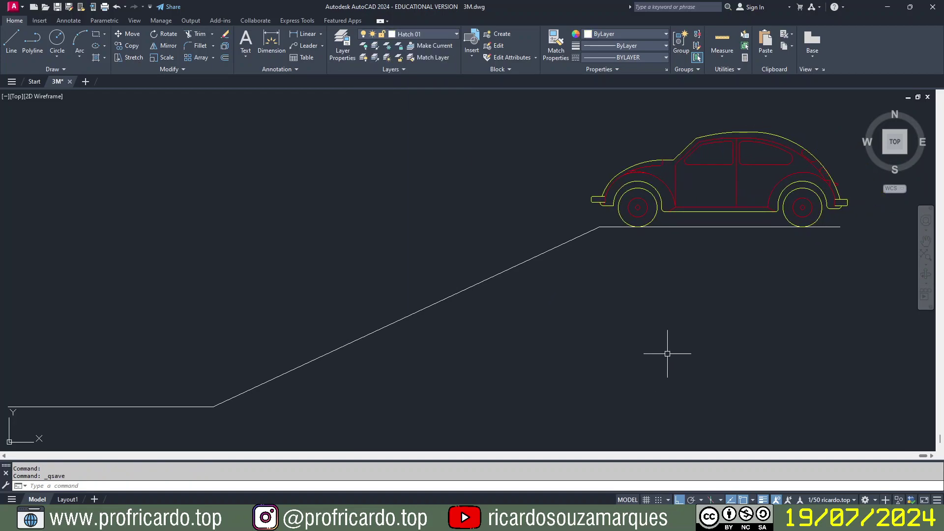
pyautogui.write('AL')
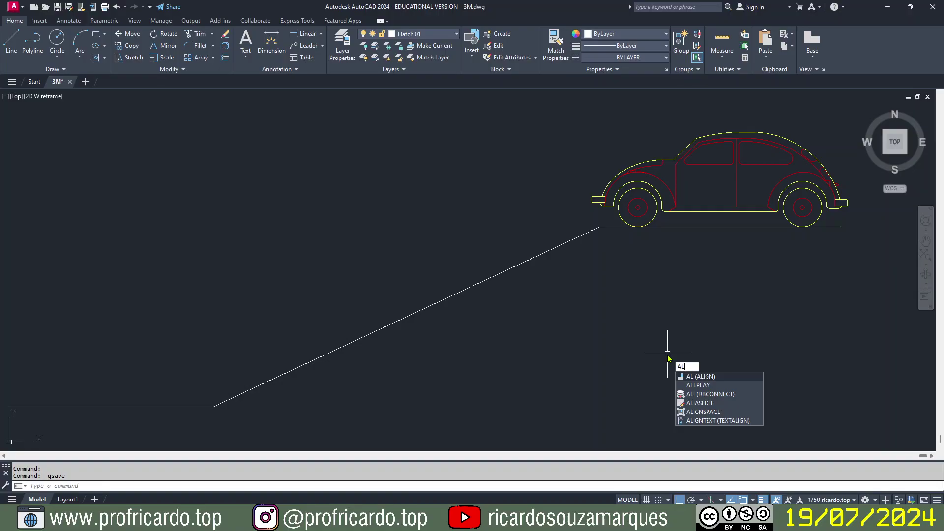
pyautogui.press('Return')
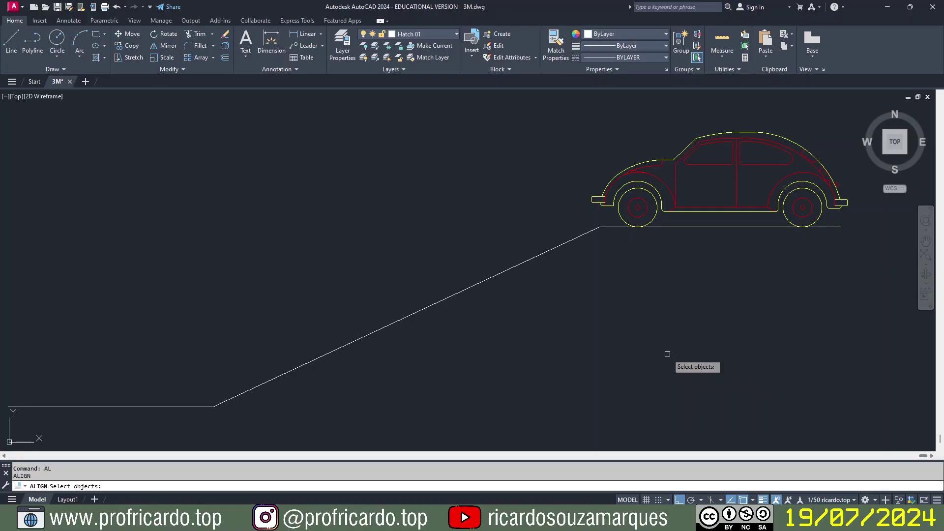
pyautogui.click(726, 139)
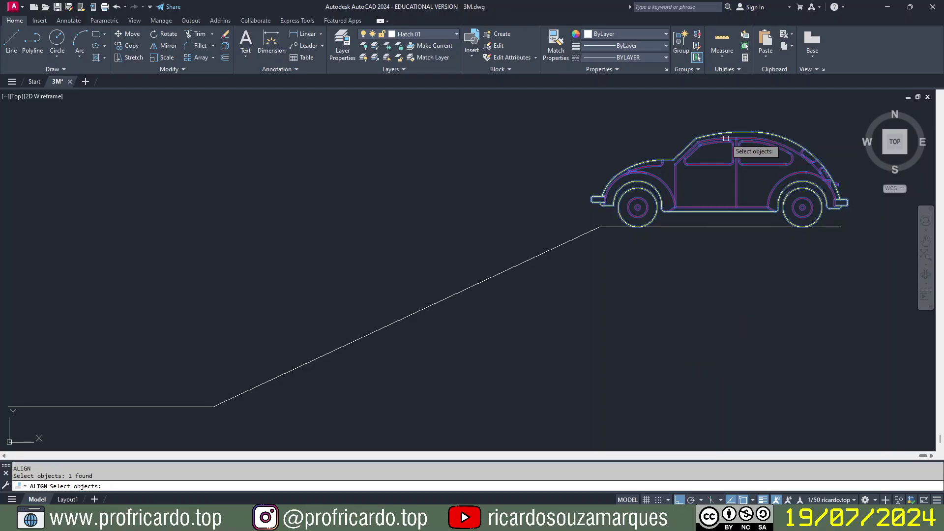
pyautogui.press('Return')
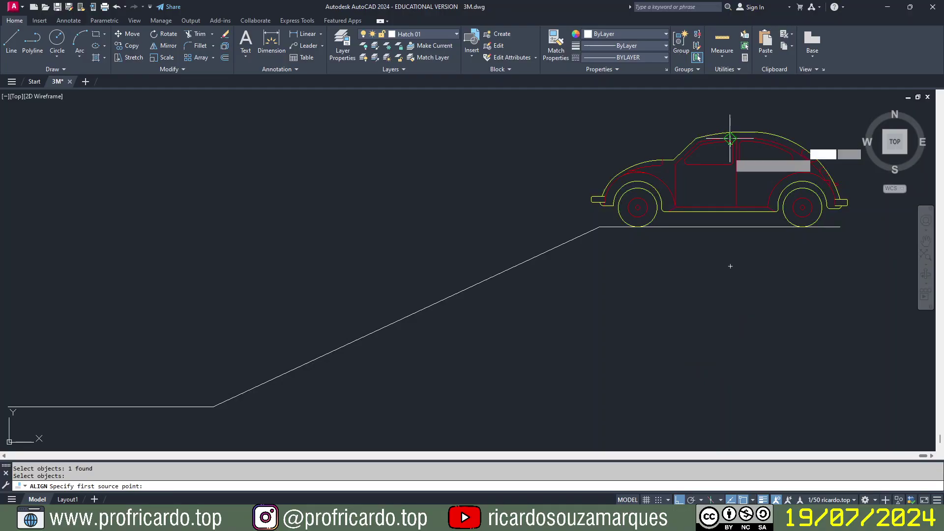
pyautogui.click(637, 227)
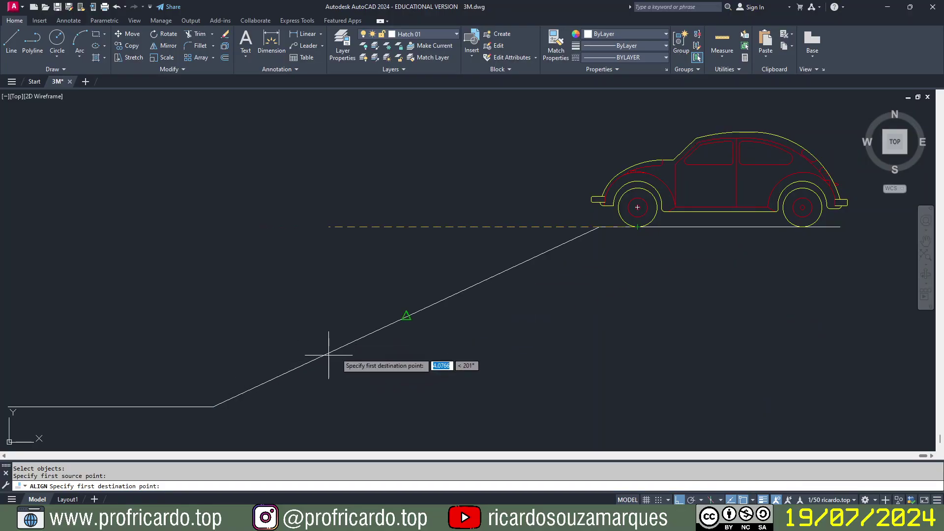
pyautogui.keyDown('shift'); pyautogui.rightClick(320, 386); pyautogui.keyUp('shift')
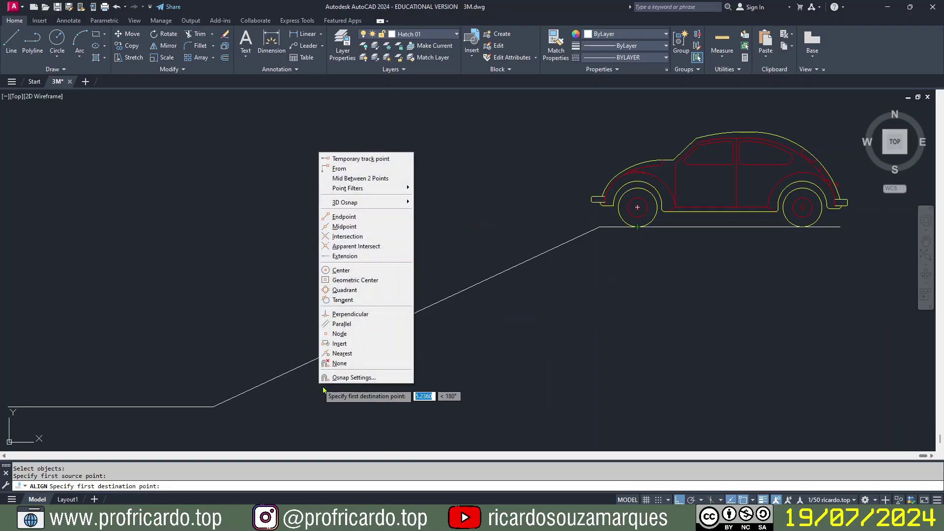
pyautogui.click(342, 352)
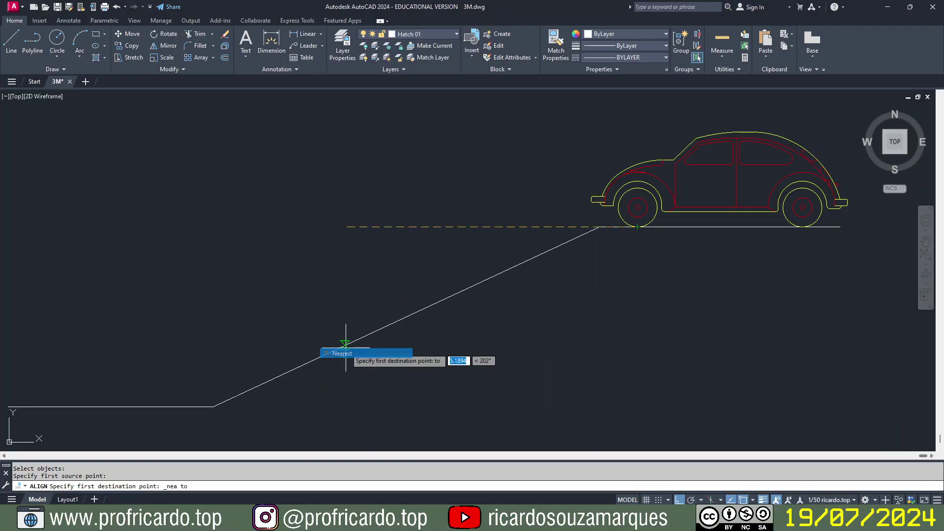
pyautogui.click(302, 365)
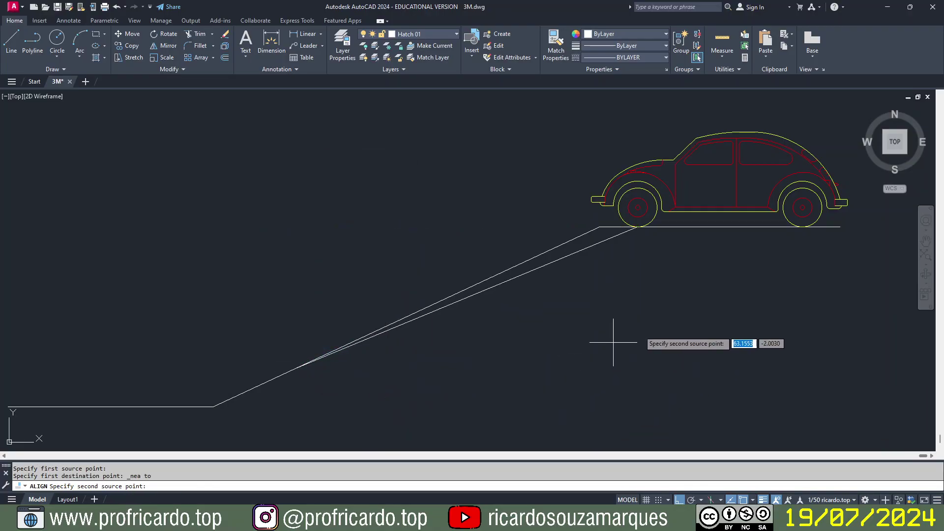
pyautogui.click(802, 227)
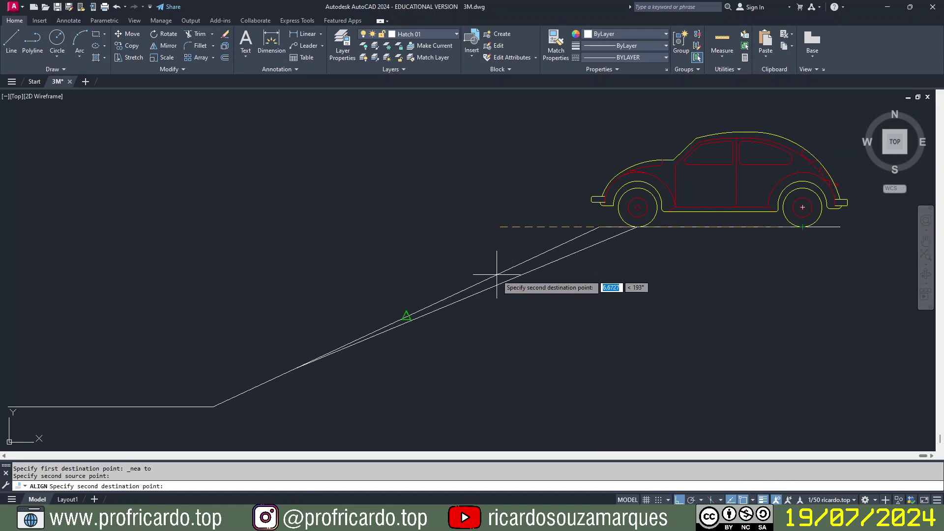
pyautogui.click(580, 232)
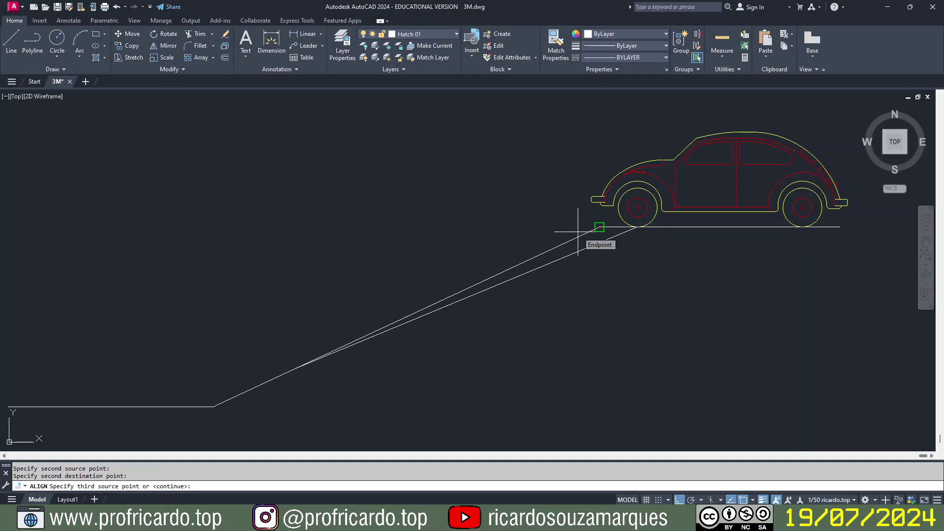
pyautogui.press('Return')
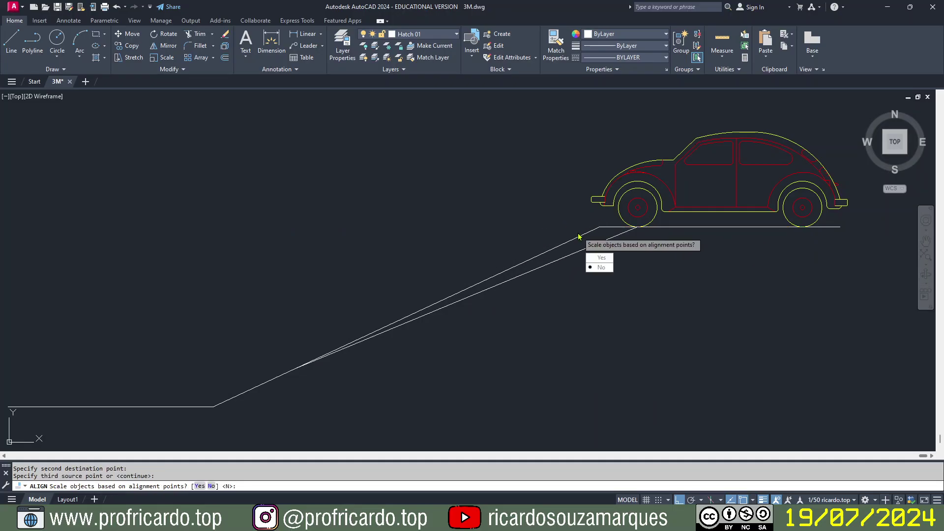
pyautogui.click(601, 268)
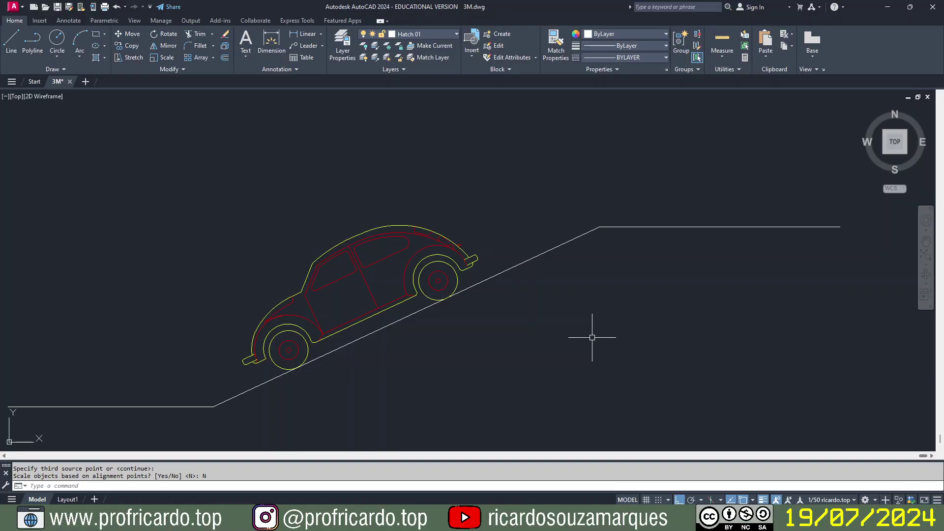
# Step: Mirror the car about a line through the upper wheel's centre perpendicular to the ramp, erasing the source object
pyautogui.write('mi')
pyautogui.press('Return')
pyautogui.click(456, 243)
pyautogui.press('Return')
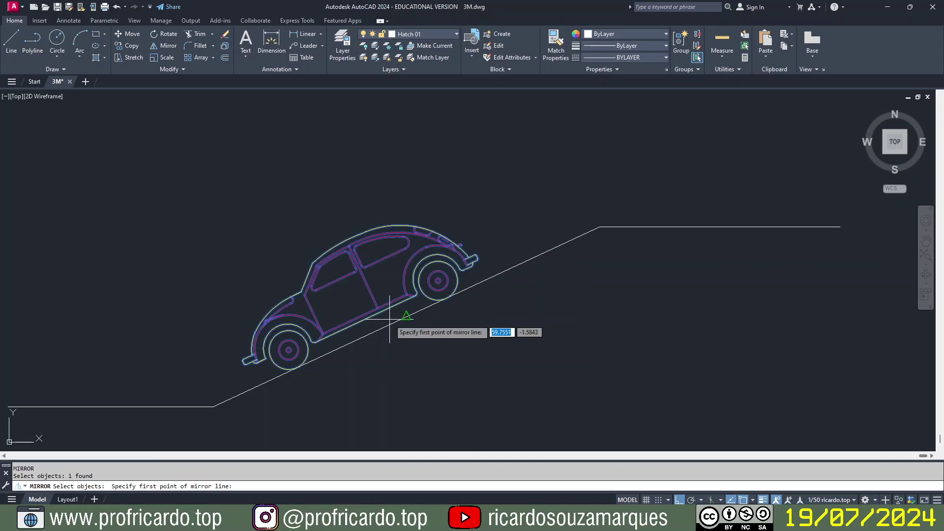
pyautogui.click(438, 281)
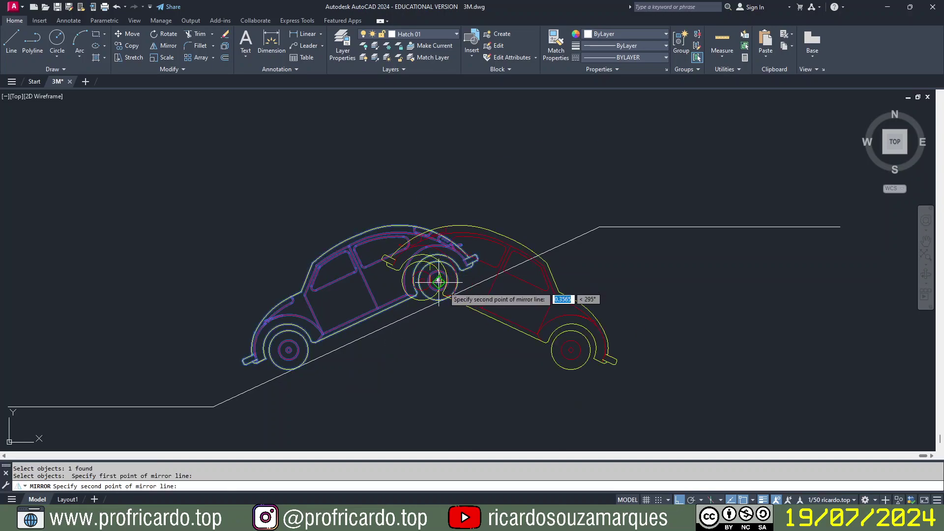
pyautogui.click(450, 303)
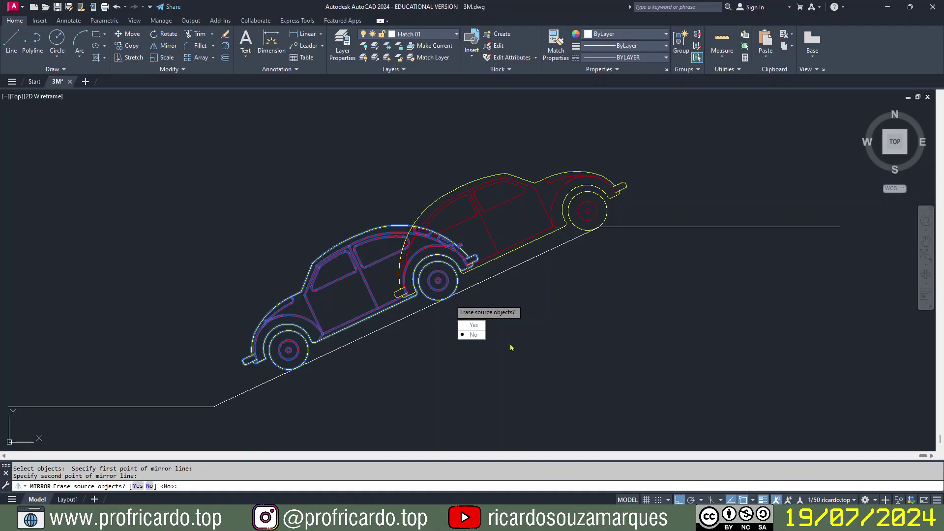
pyautogui.click(474, 325)
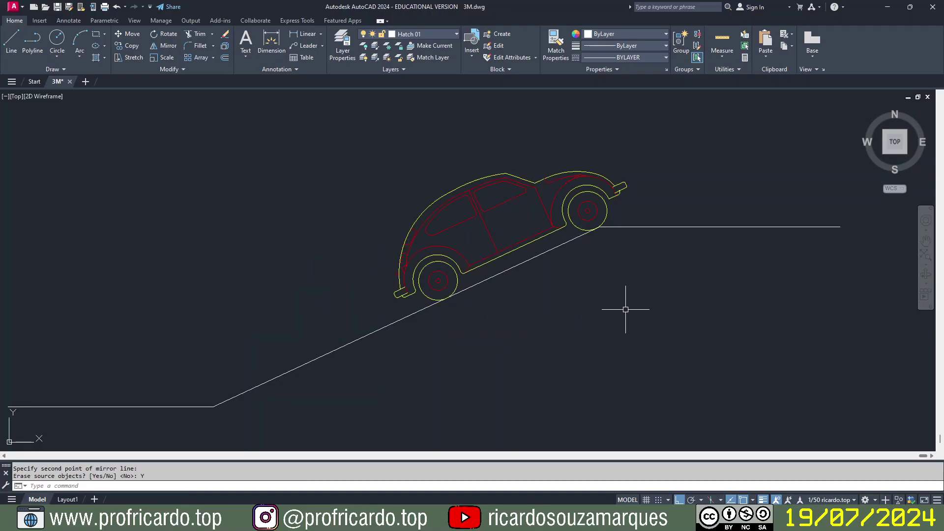
# Step: Move the mirrored car a short distance down along the ramp so both wheels rest on the slope
pyautogui.press('m')
pyautogui.press('Return')
pyautogui.click(553, 236)
pyautogui.press('Return')
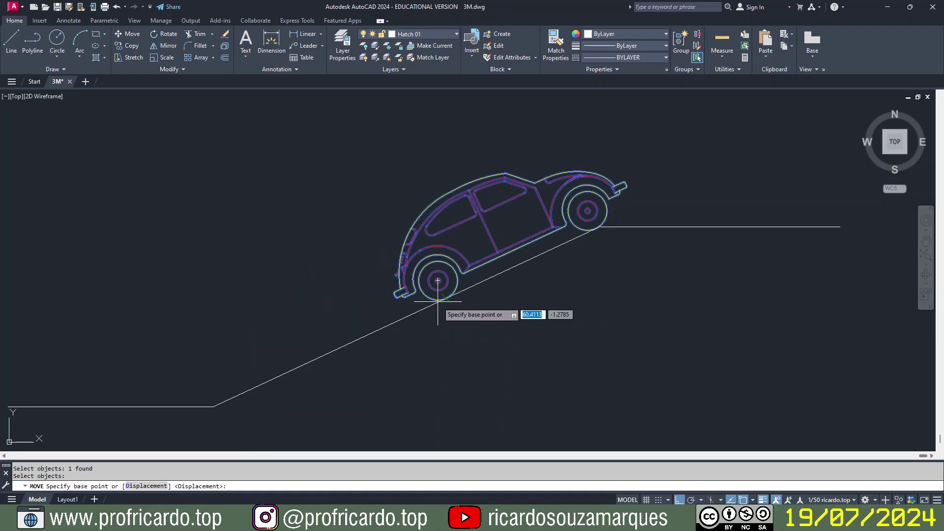
pyautogui.click(439, 302)
pyautogui.click(399, 321)
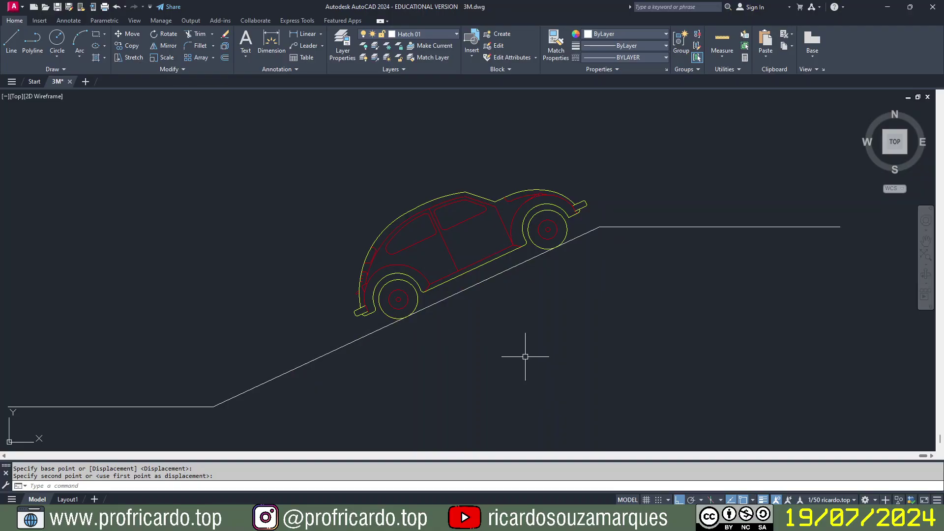
# Step: Draw a line from the ramp's midpoint to the midpoint of the upper horizontal line
pyautogui.write('l')
pyautogui.press('Return')
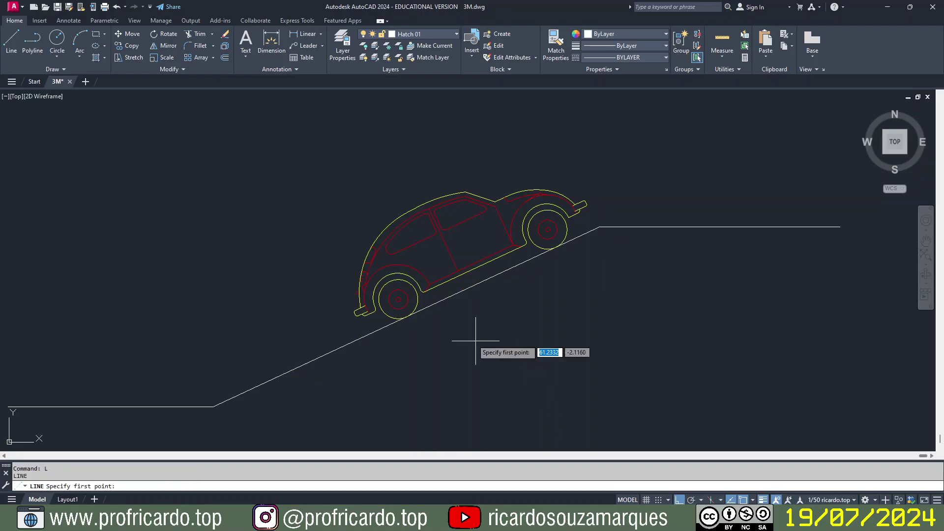
pyautogui.click(430, 312)
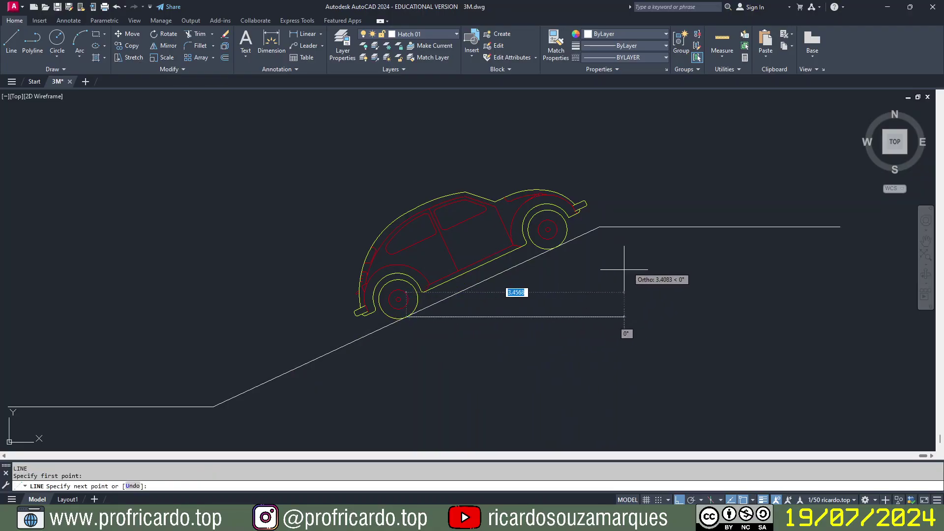
pyautogui.click(681, 226)
pyautogui.press('Escape')
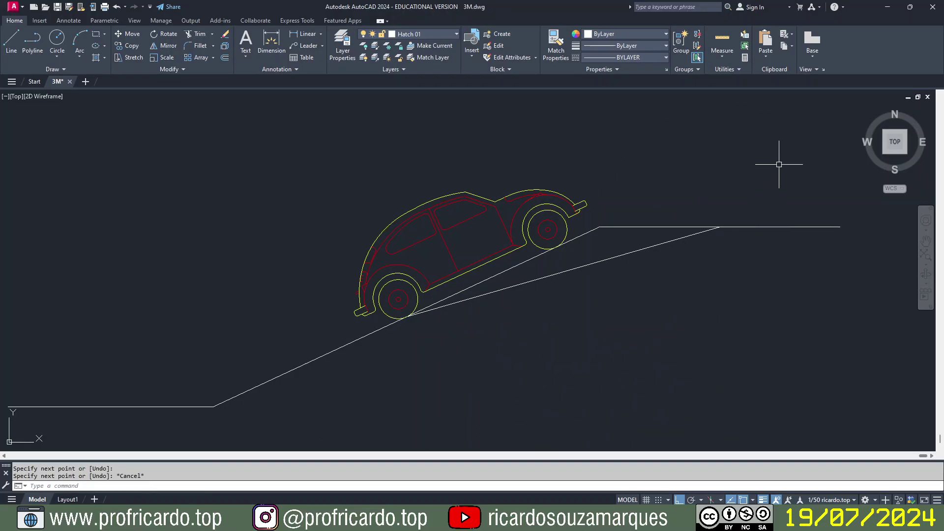
# Step: Erase the extra line between the ramp's midpoint and the upper horizontal line
pyautogui.scroll(-2, 780, 164)
pyautogui.write('e')
pyautogui.press('Return')
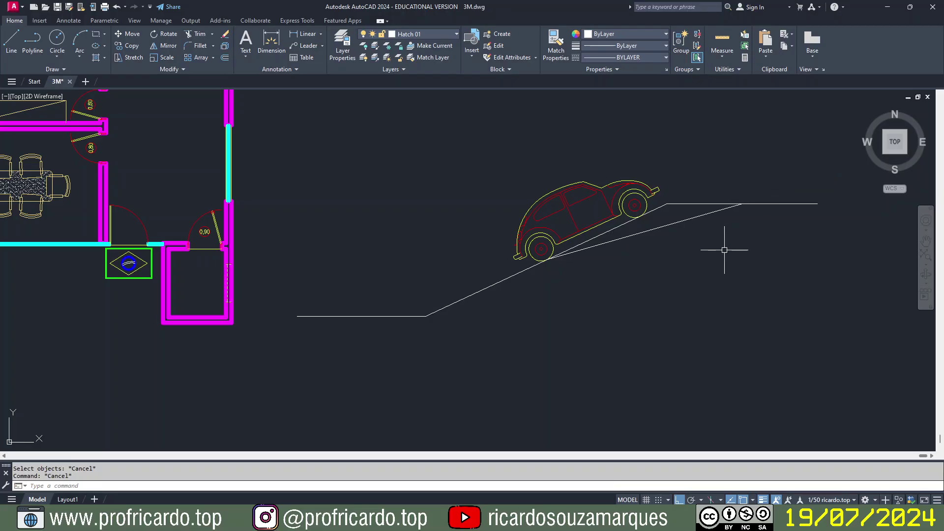
pyautogui.click(669, 226)
pyautogui.press('Return')
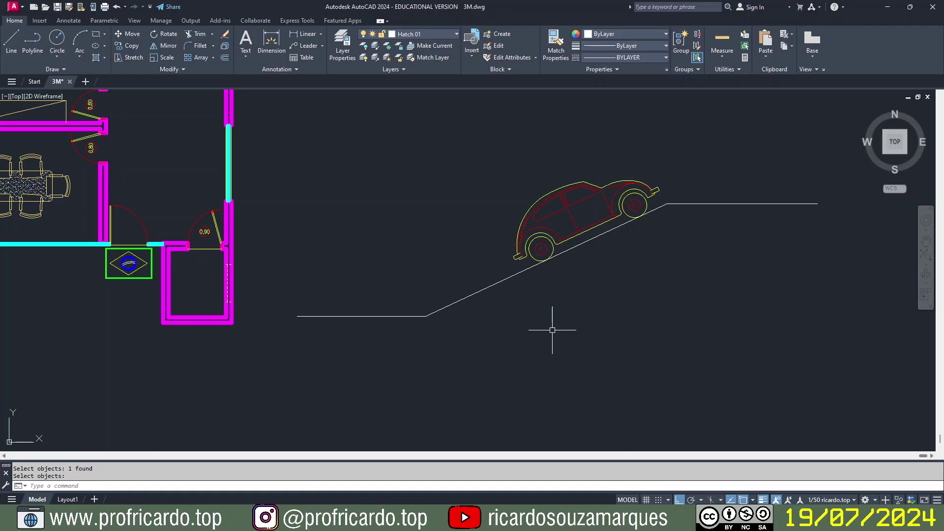
# Step: Switch to the browser and examine the 19/07/2024 lesson content in the Etapa 1 class register, highlighting the XLINE (XL) item
pyautogui.moveTo(422, 359); pyautogui.dragTo(607, 385, button='middle')
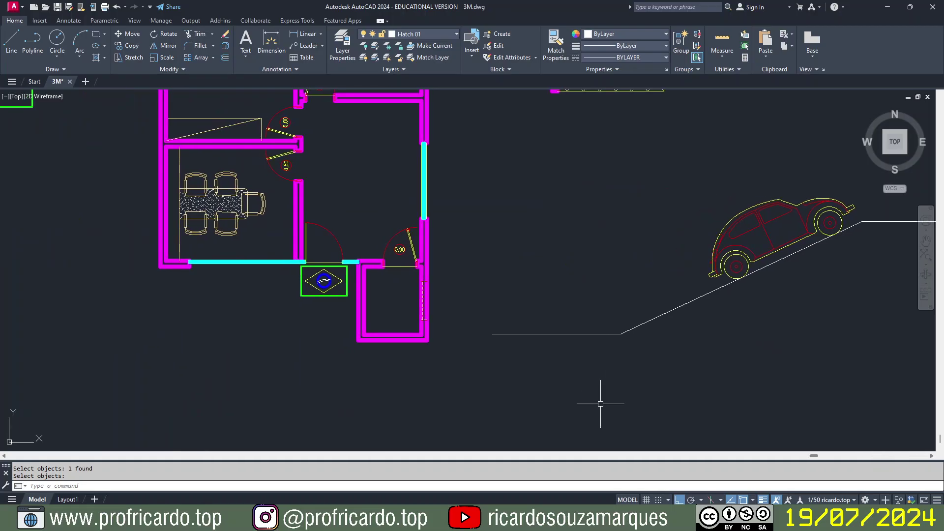
pyautogui.moveTo(603, 521)
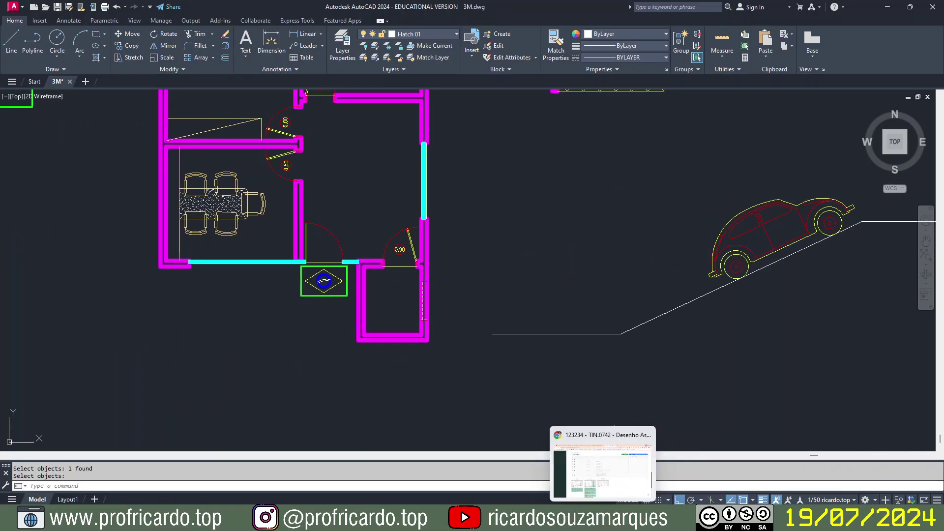
pyautogui.click(603, 520)
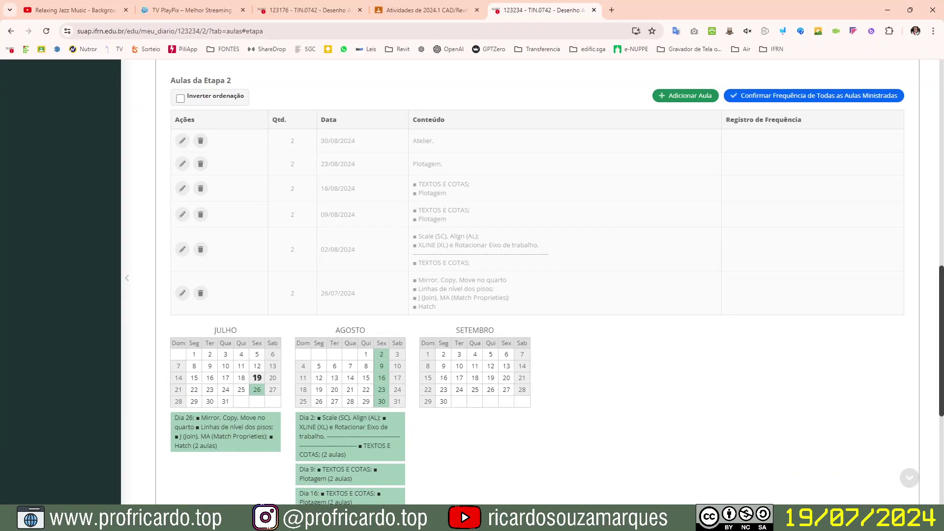
pyautogui.scroll(4, 273, 290)
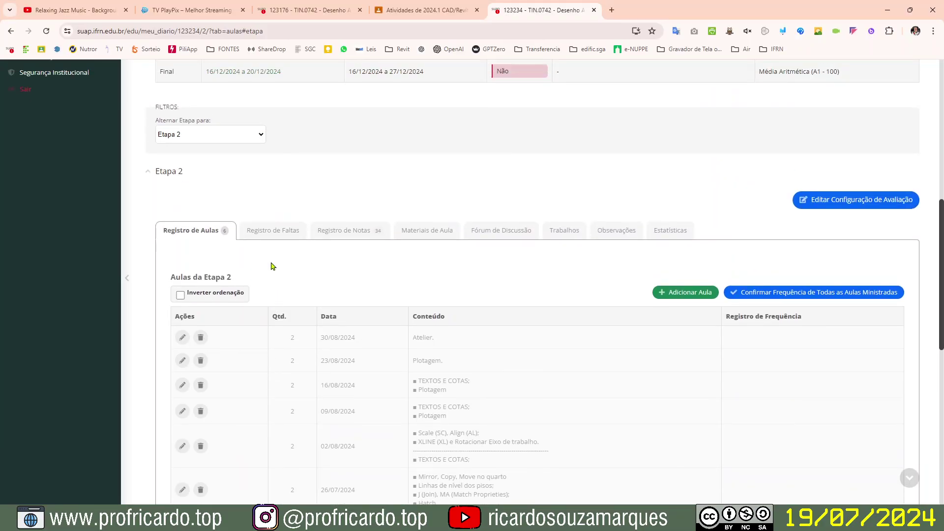
pyautogui.click(322, 9)
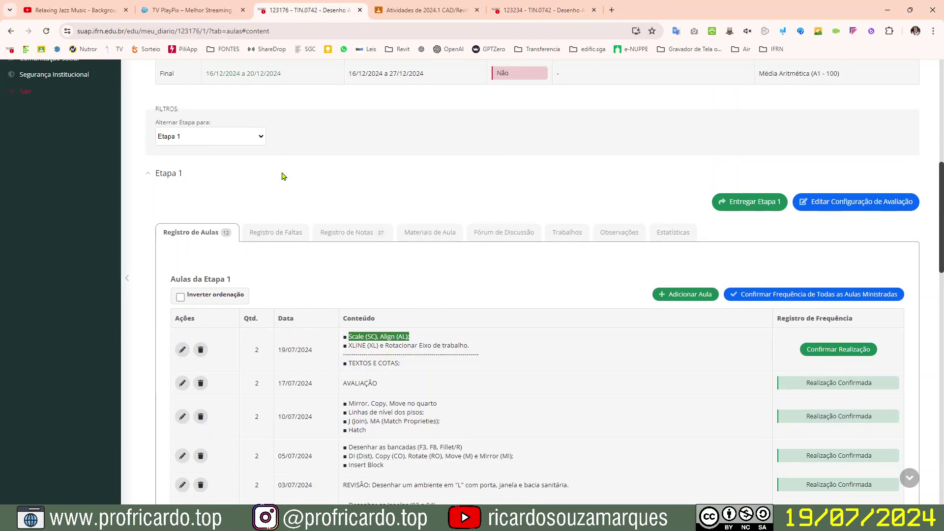
pyautogui.click(346, 345)
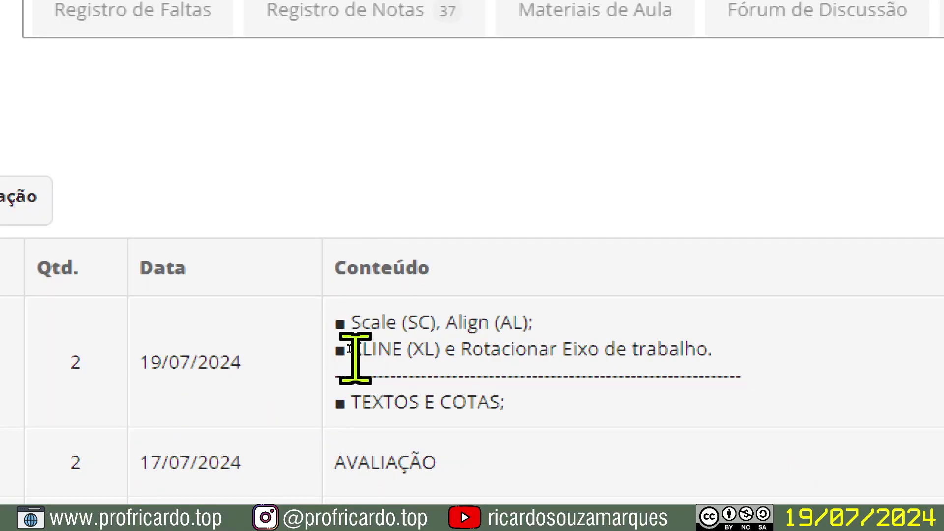
pyautogui.moveTo(350, 350); pyautogui.dragTo(433, 347)
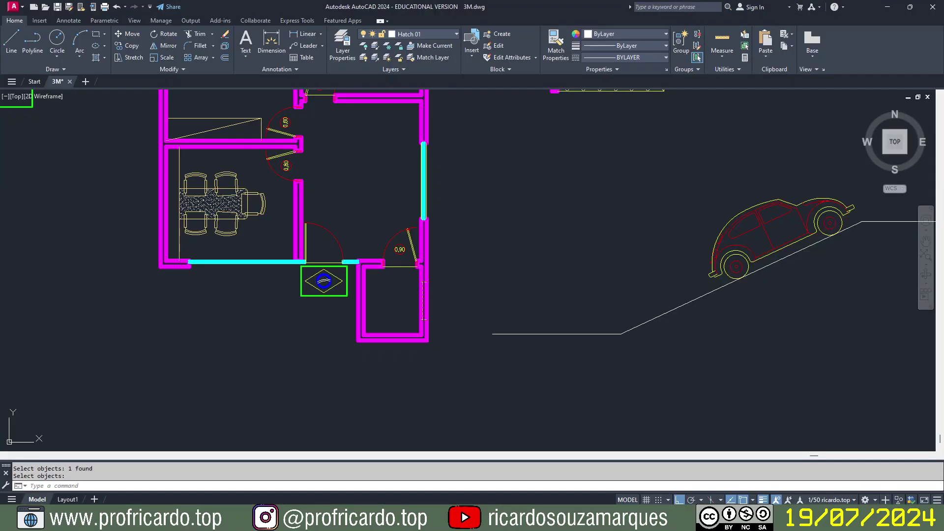
# Step: Return to the AutoCAD drawing and make Eixos the current layer
pyautogui.moveTo(461, 213)
pyautogui.mouseDown(button='middle')
pyautogui.moveTo(470, 283)
pyautogui.moveTo(515, 304)
pyautogui.mouseUp(button='middle')
pyautogui.click(446, 38)
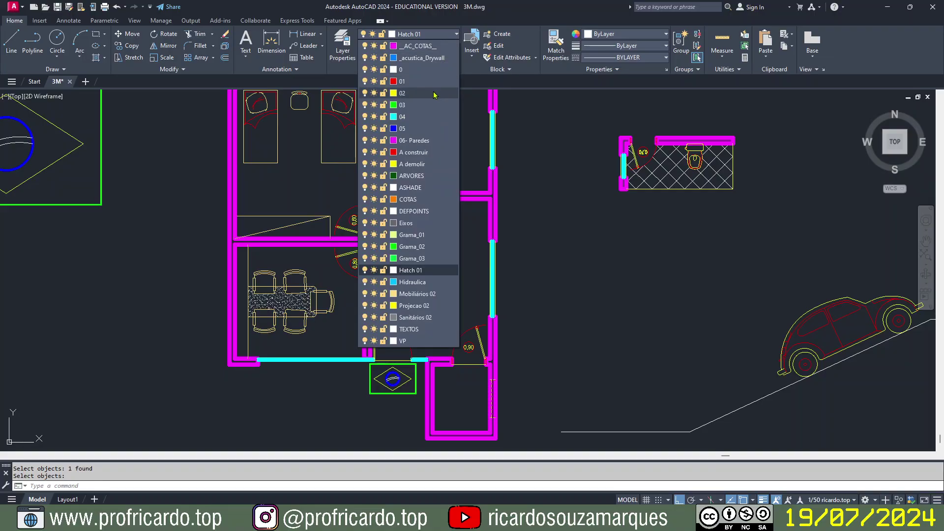
pyautogui.click(430, 224)
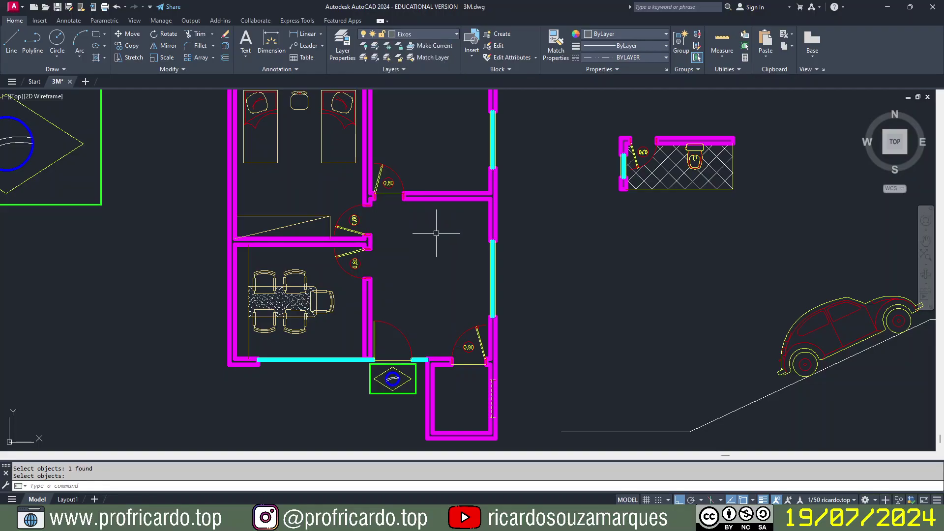
# Step: Move the car together with its ramp horizontally from the right of the floor plan to its left, below the large flag
pyautogui.moveTo(550, 224); pyautogui.dragTo(540, 264, button='middle')
pyautogui.moveTo(544, 312); pyautogui.dragTo(540, 215, button='middle')
pyautogui.moveTo(558, 266); pyautogui.dragTo(542, 238, button='middle')
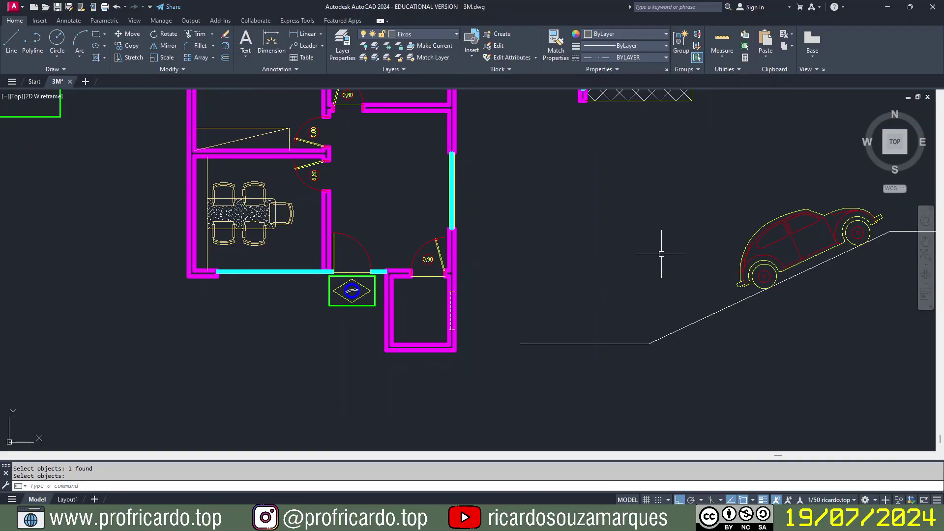
pyautogui.scroll(-4, 595, 268)
pyautogui.write('m')
pyautogui.press('Return')
pyautogui.click(795, 230)
pyautogui.click(535, 384)
pyautogui.press('Return')
pyautogui.click(740, 258)
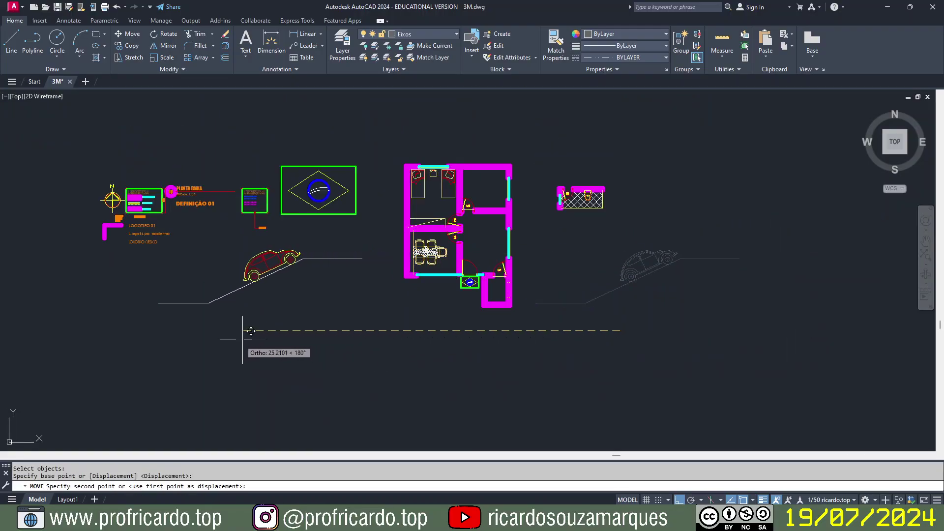
pyautogui.click(326, 336)
# Step: Move the hatched bathroom detail from the right of the floor plan to the space between the large flag and the ramp
pyautogui.write('z')
pyautogui.press('Return')
pyautogui.click(397, 153)
pyautogui.click(515, 321)
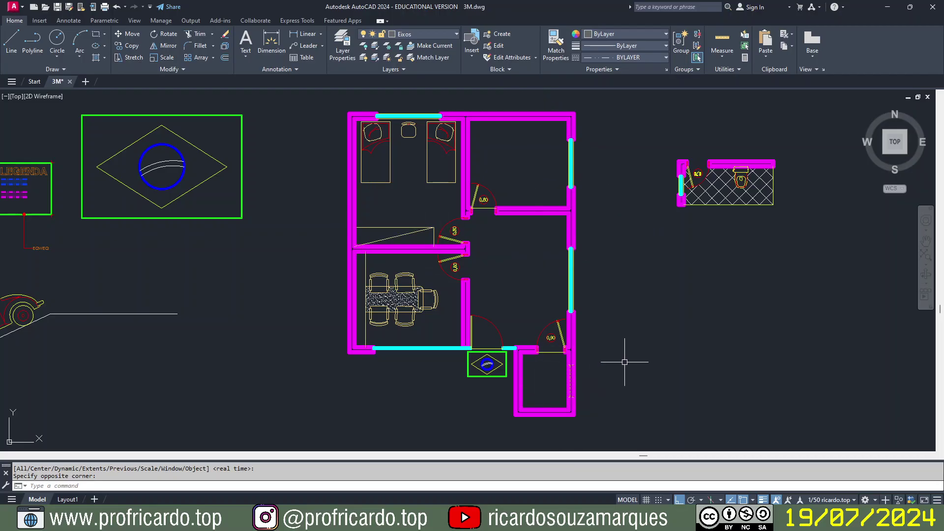
pyautogui.write('m')
pyautogui.press('Return')
pyautogui.click(653, 137)
pyautogui.click(811, 225)
pyautogui.press('Return')
pyautogui.click(742, 180)
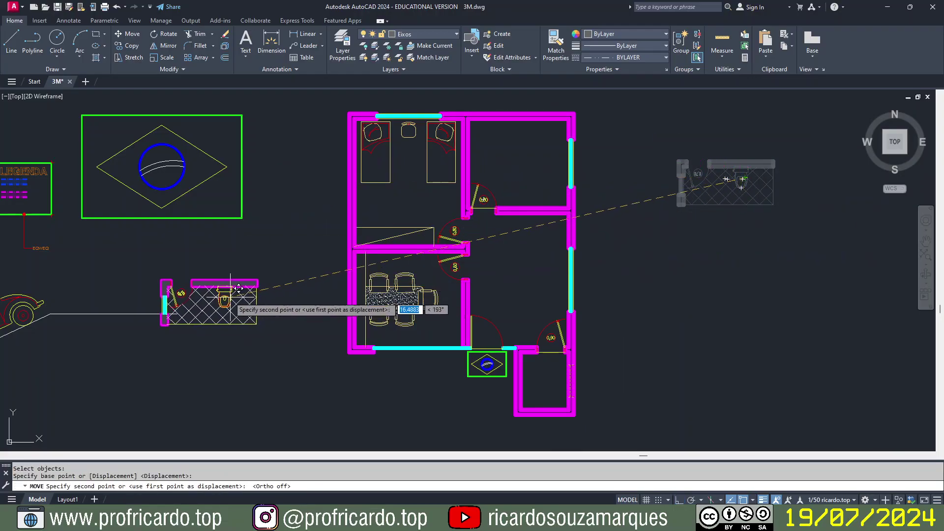
pyautogui.click(171, 257)
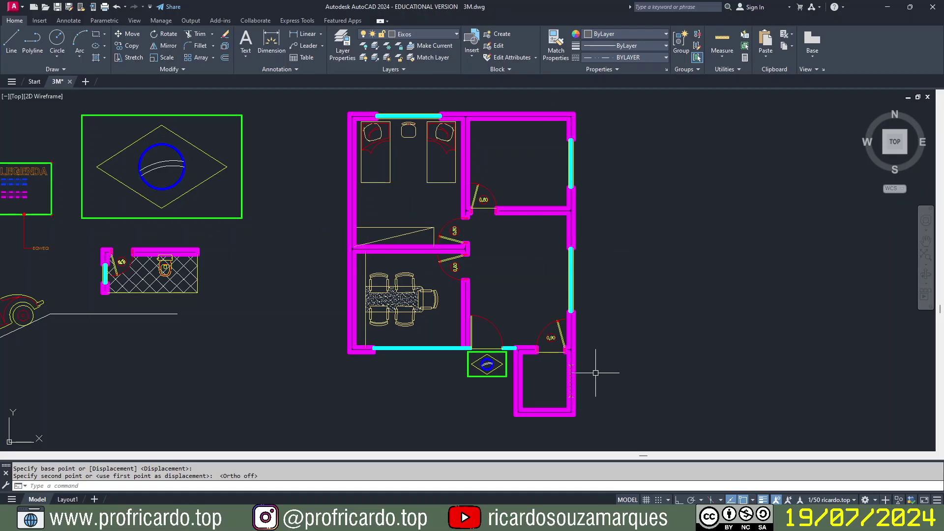
pyautogui.press('Escape')
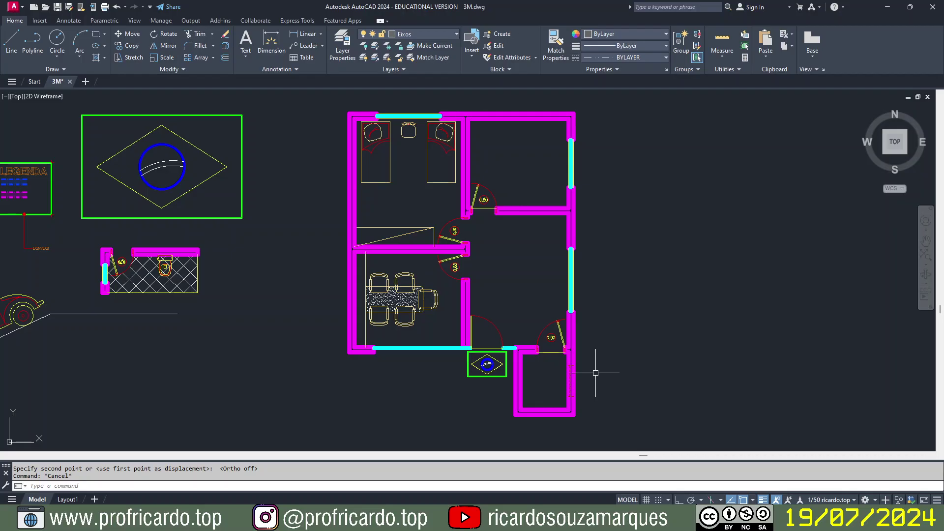
pyautogui.write('XL')
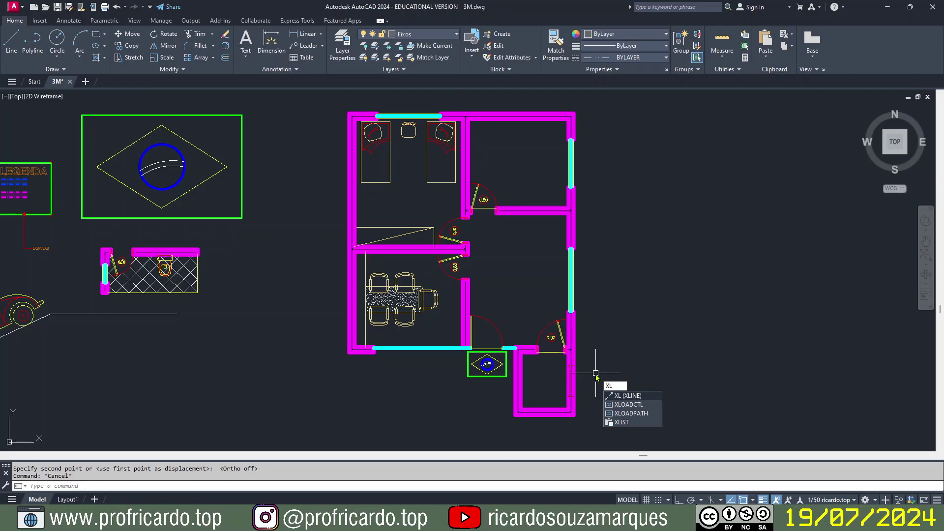
pyautogui.click(626, 397)
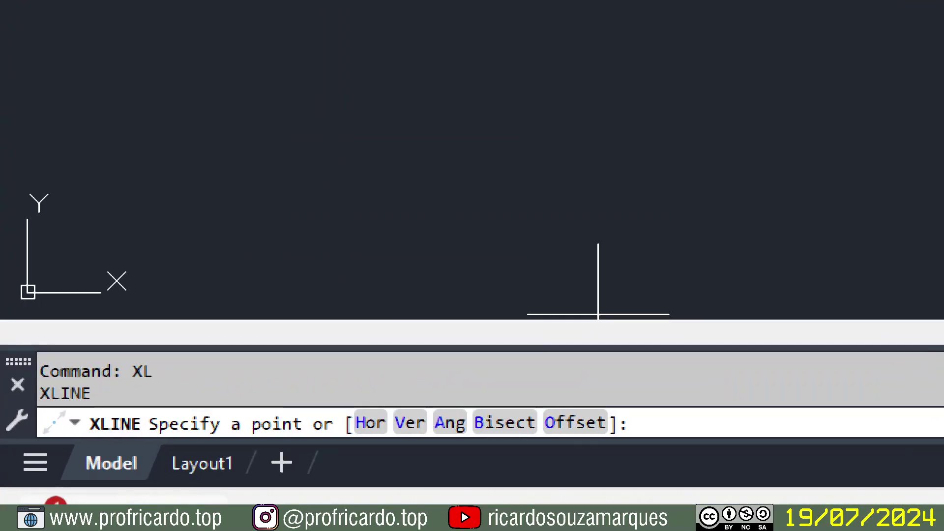
pyautogui.moveTo(68, 488)
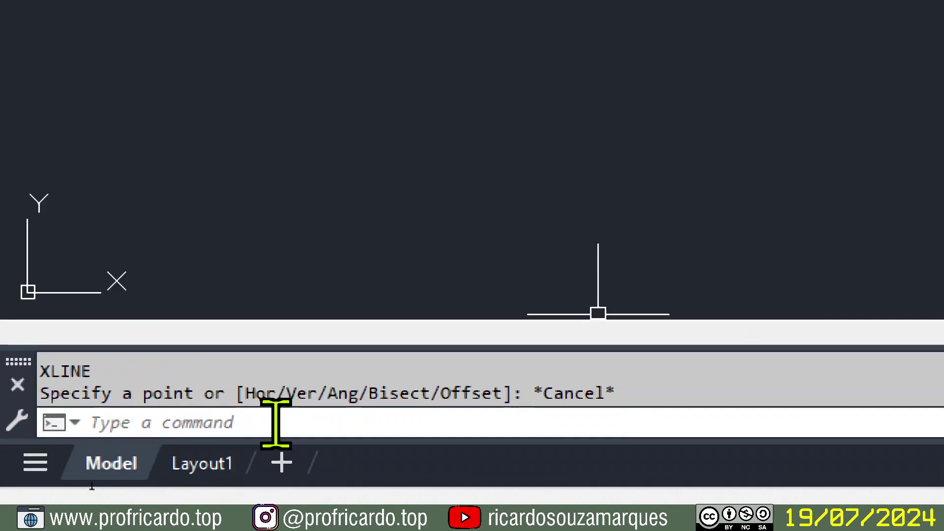
pyautogui.press('Escape')
pyautogui.write('xl')
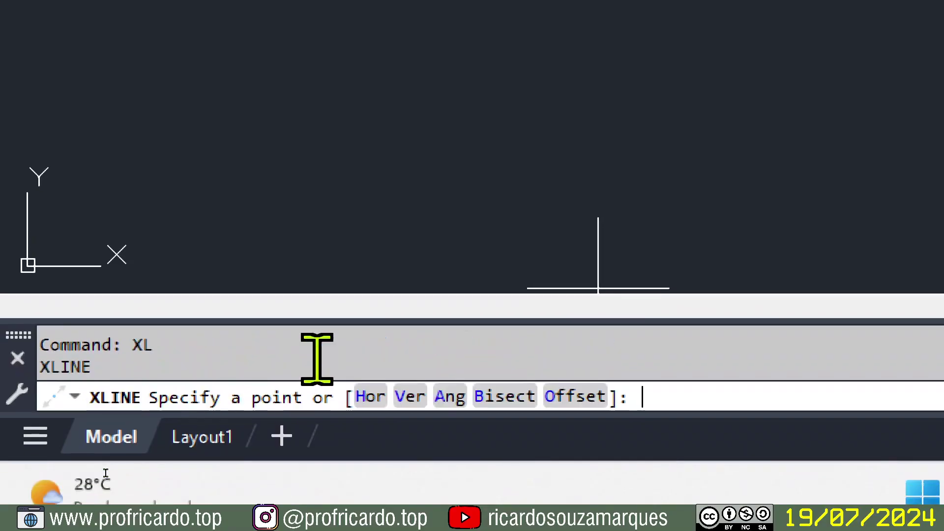
pyautogui.press('Return')
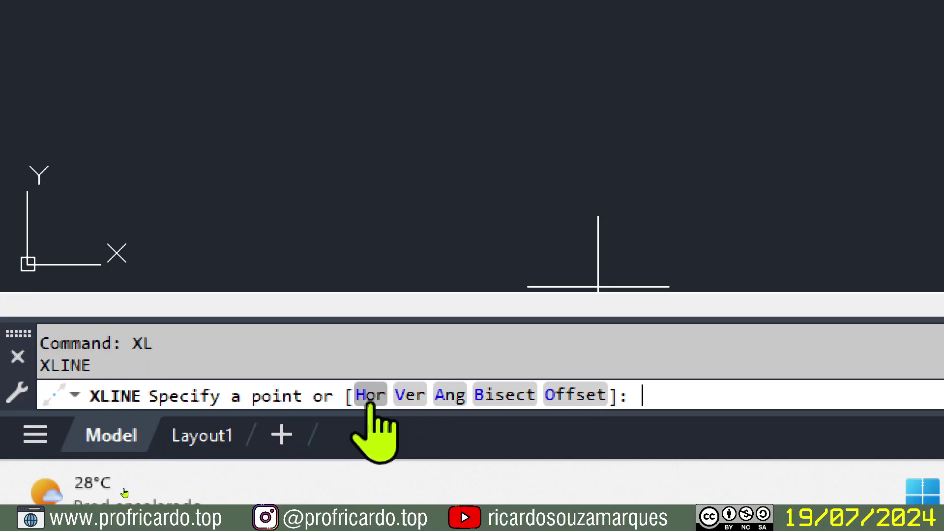
pyautogui.click(370, 399)
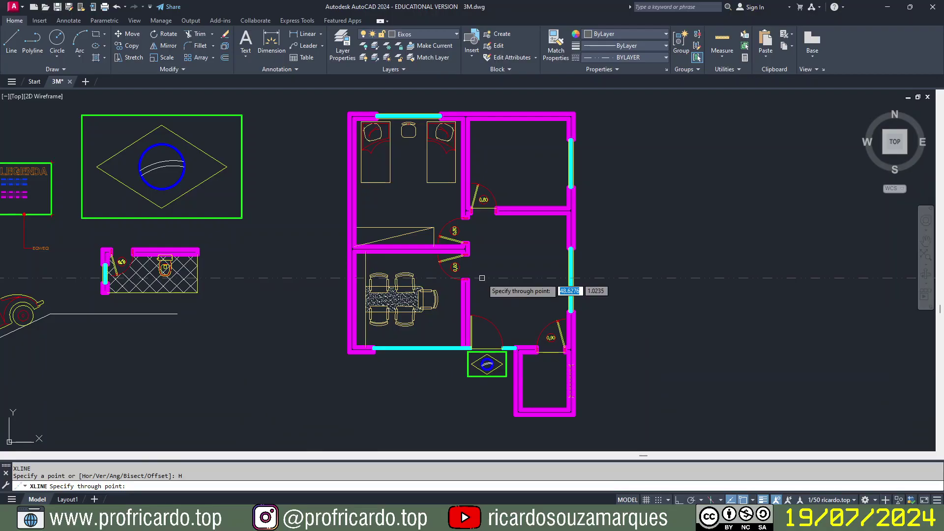
pyautogui.scroll(-5, 490, 236)
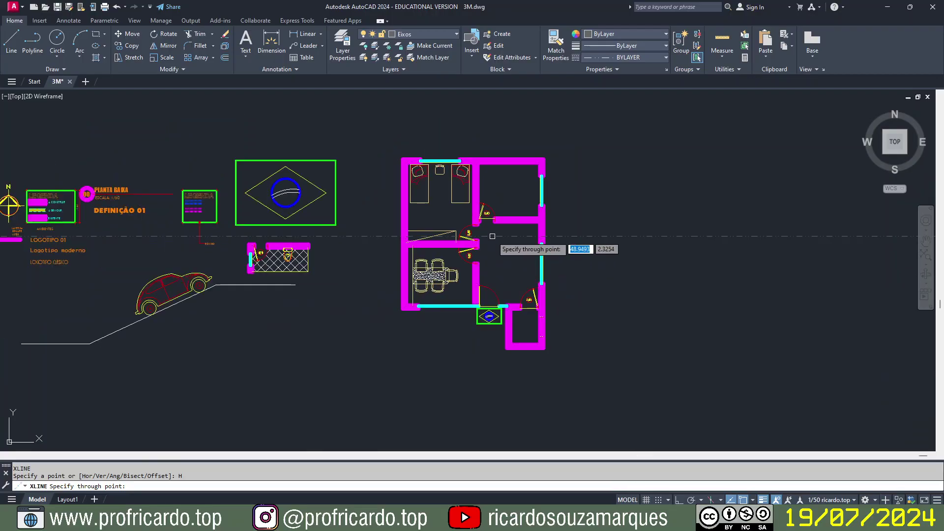
pyautogui.scroll(-2, 490, 233)
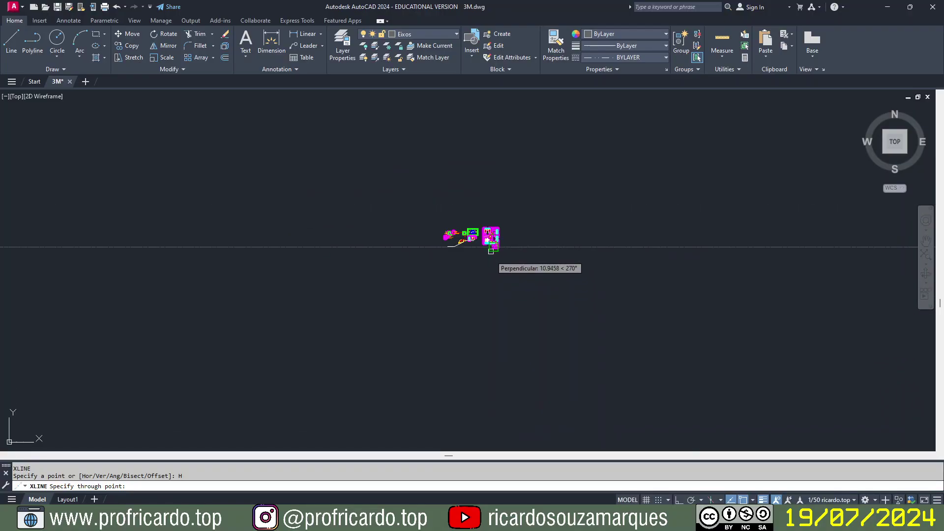
pyautogui.scroll(6, 492, 251)
pyautogui.moveTo(501, 190); pyautogui.dragTo(485, 320, button='middle')
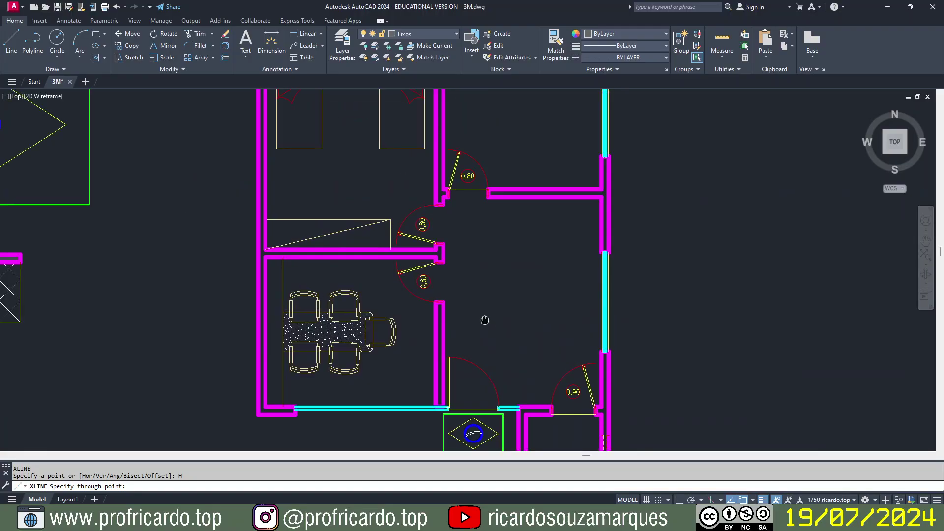
pyautogui.moveTo(489, 268)
pyautogui.mouseDown(button='middle')
pyautogui.moveTo(485, 340)
pyautogui.moveTo(489, 207)
pyautogui.mouseUp(button='middle')
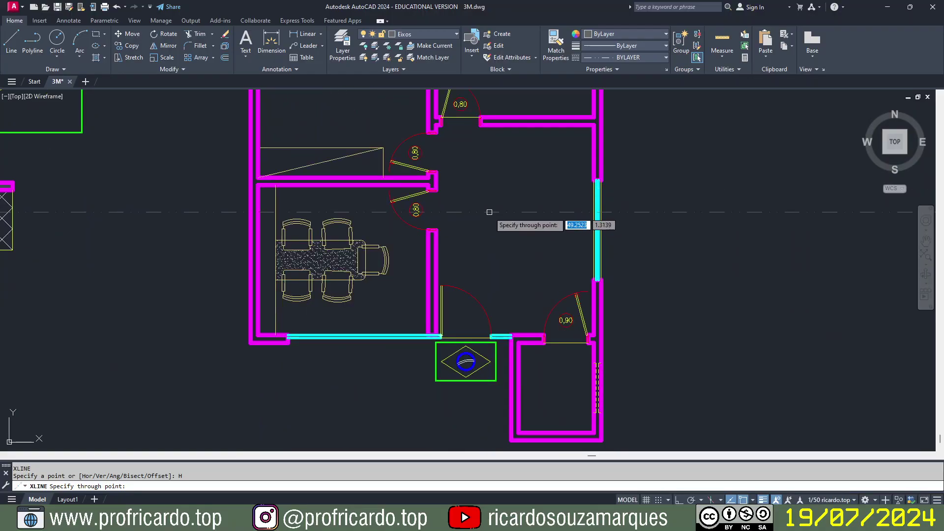
pyautogui.press('Escape')
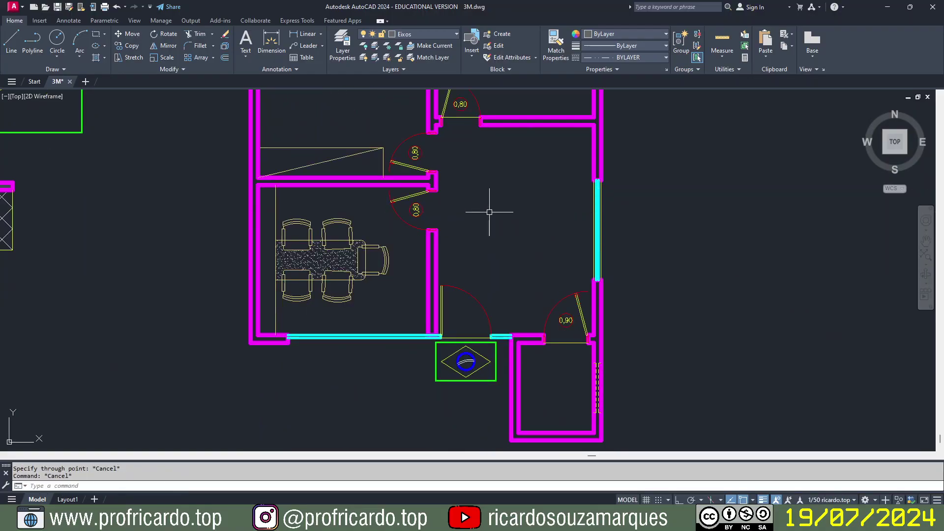
# Step: Draw a horizontal construction line (XLINE, Hor) across the floor plan, passing through the room east of the dining room
pyautogui.write('xl')
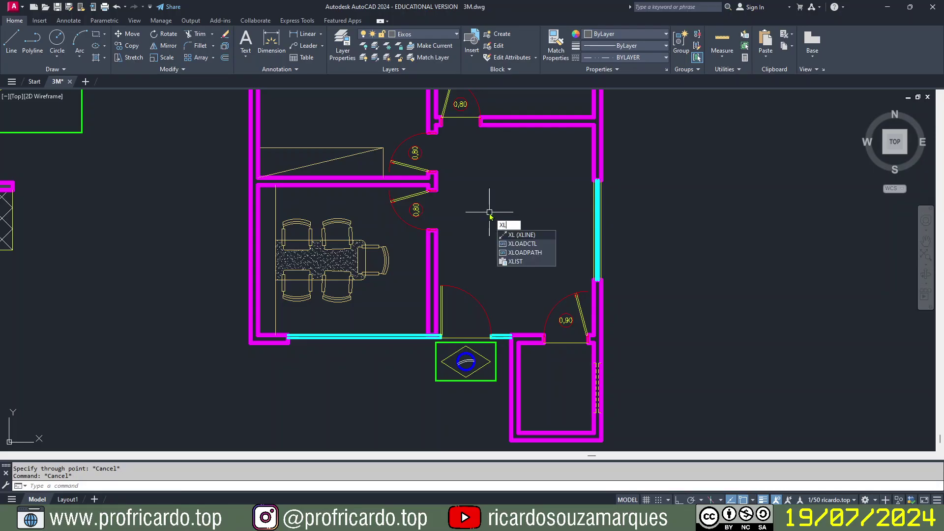
pyautogui.press('Return')
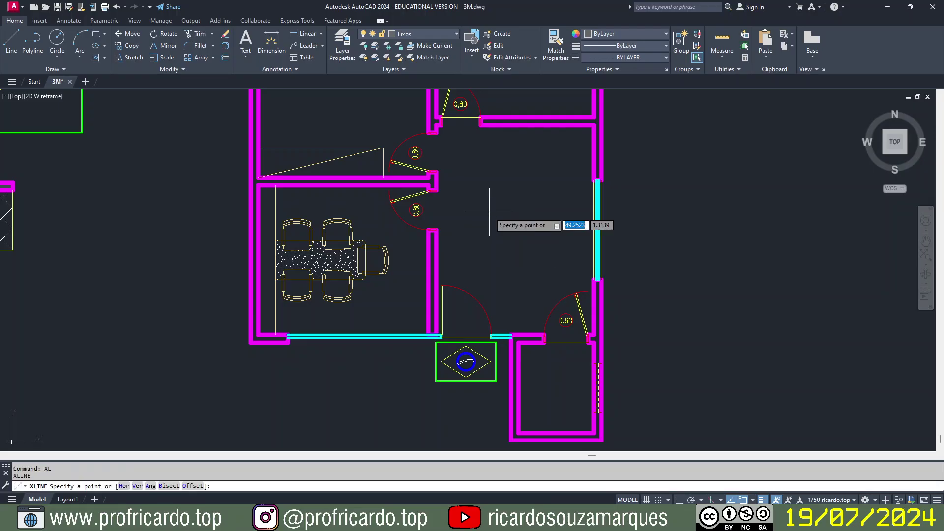
pyautogui.write('h')
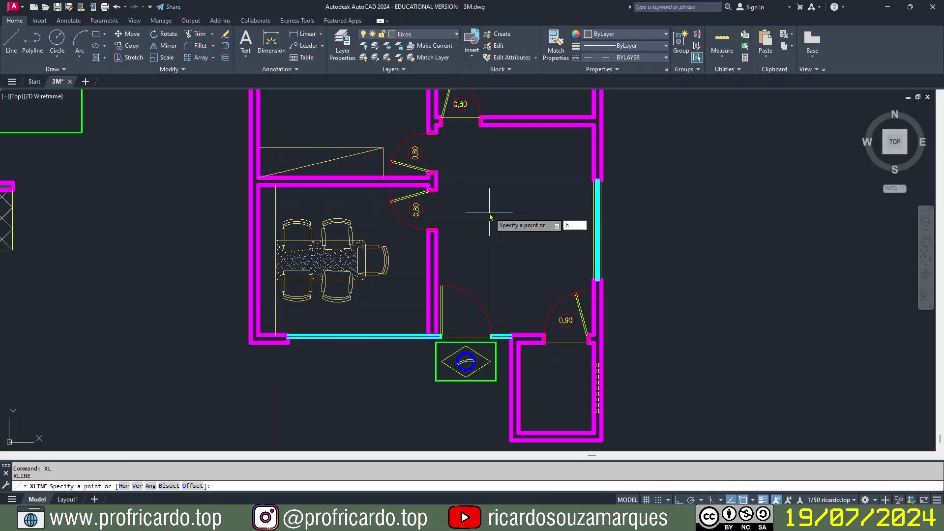
pyautogui.press('Return')
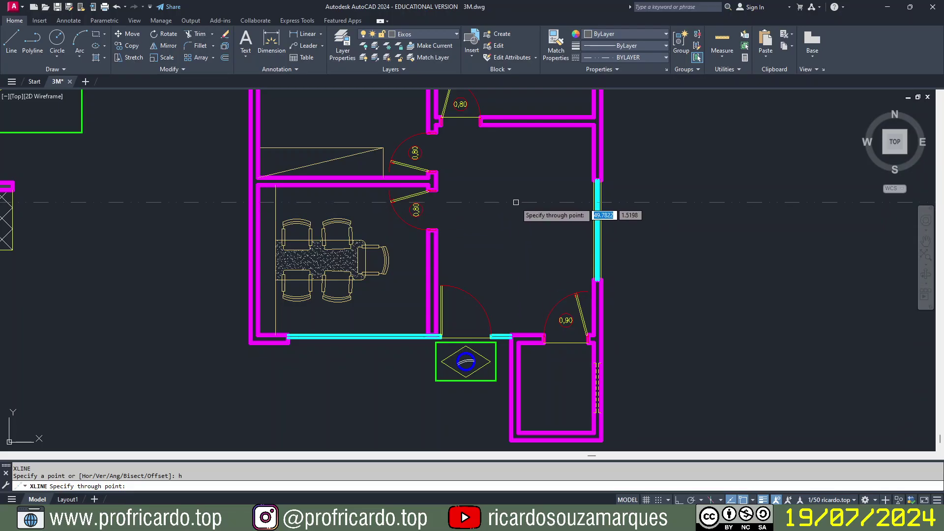
pyautogui.click(515, 206)
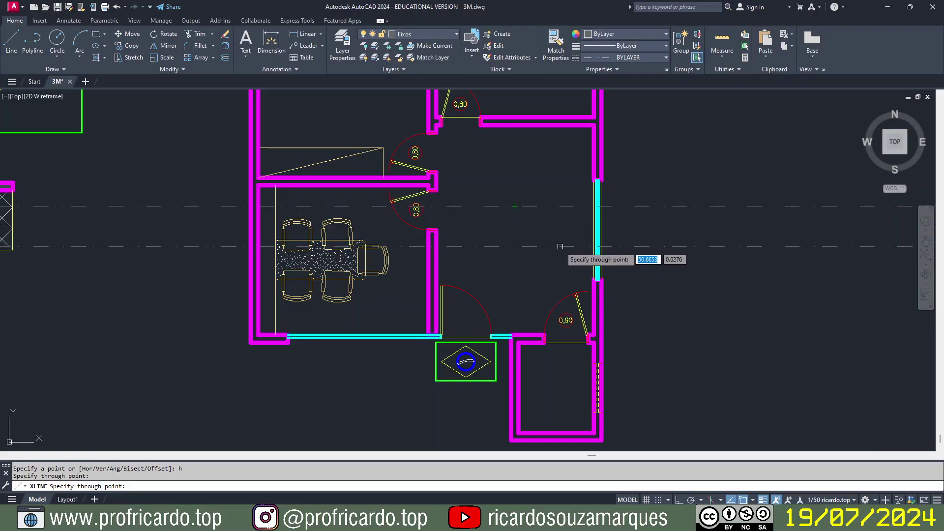
pyautogui.press('Escape')
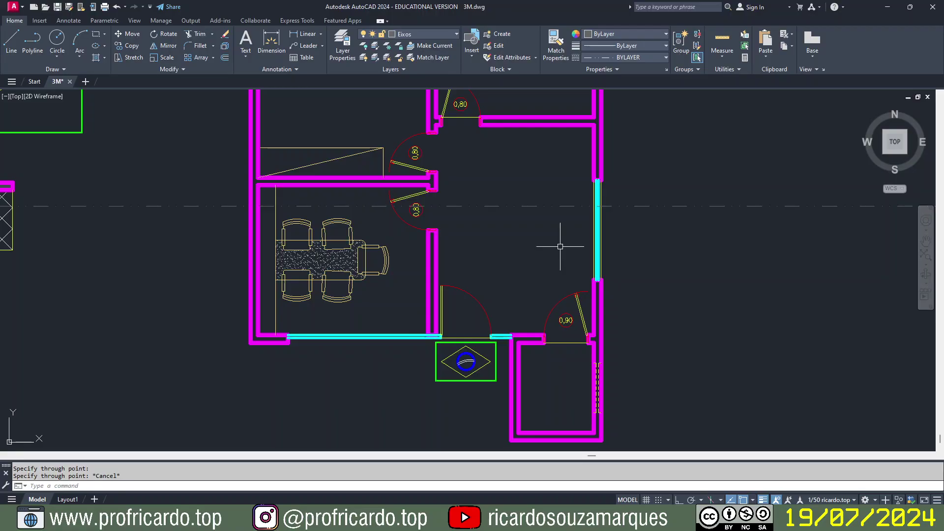
# Step: Draw a vertical construction line (XLINE, Ver) through the same room, near its east window and crossing the horizontal one
pyautogui.scroll(-3, 565, 251)
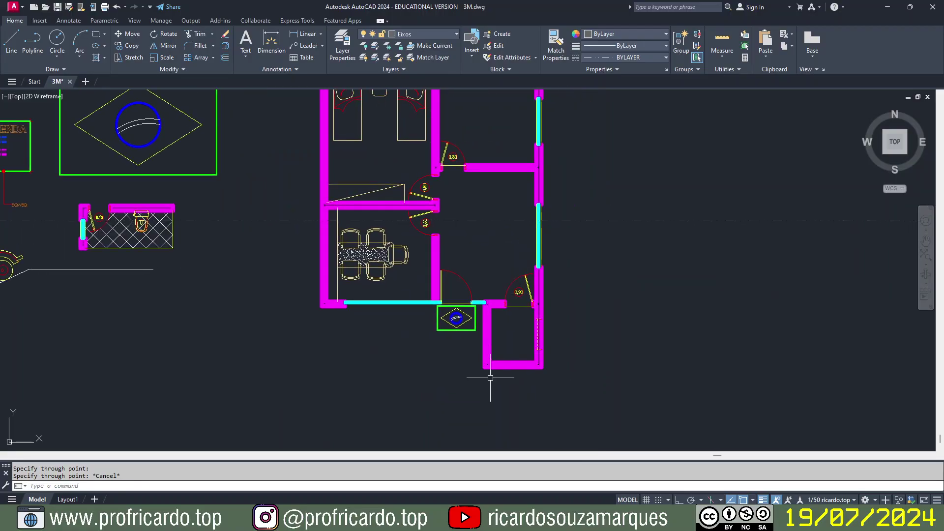
pyautogui.moveTo(501, 354); pyautogui.dragTo(498, 355, button='middle')
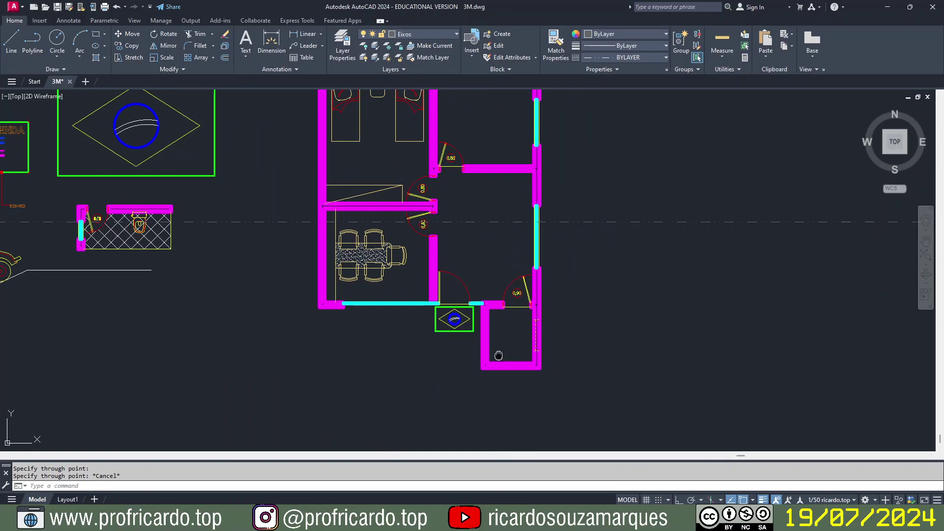
pyautogui.scroll(-2, 499, 355)
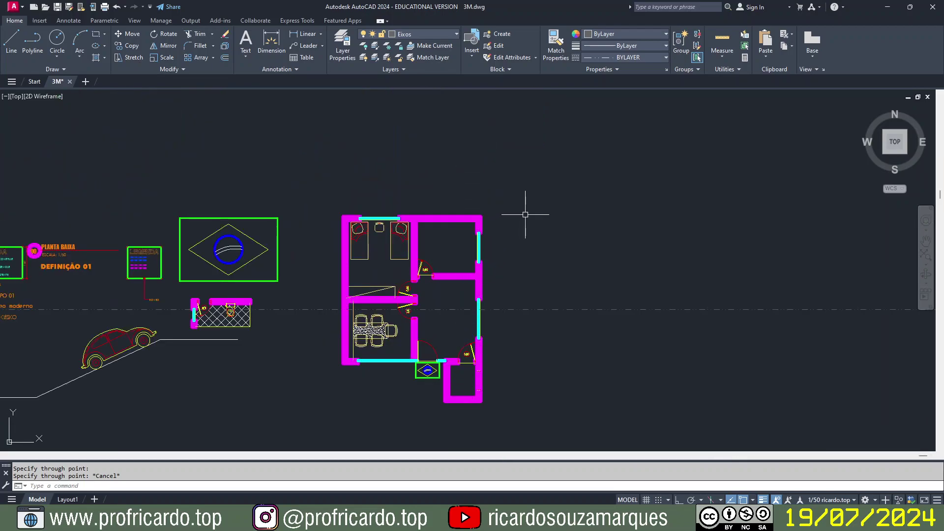
pyautogui.moveTo(524, 215); pyautogui.dragTo(523, 202, button='middle')
pyautogui.write('XL')
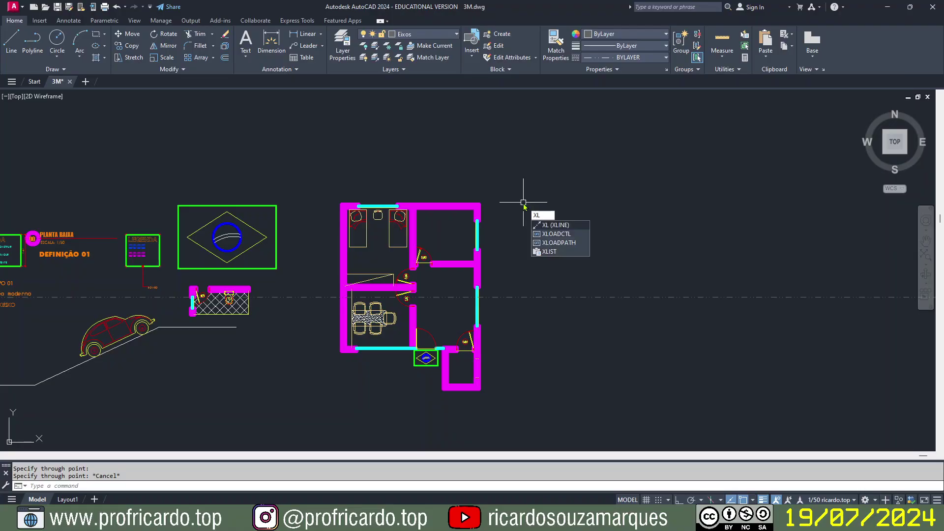
pyautogui.press('Return')
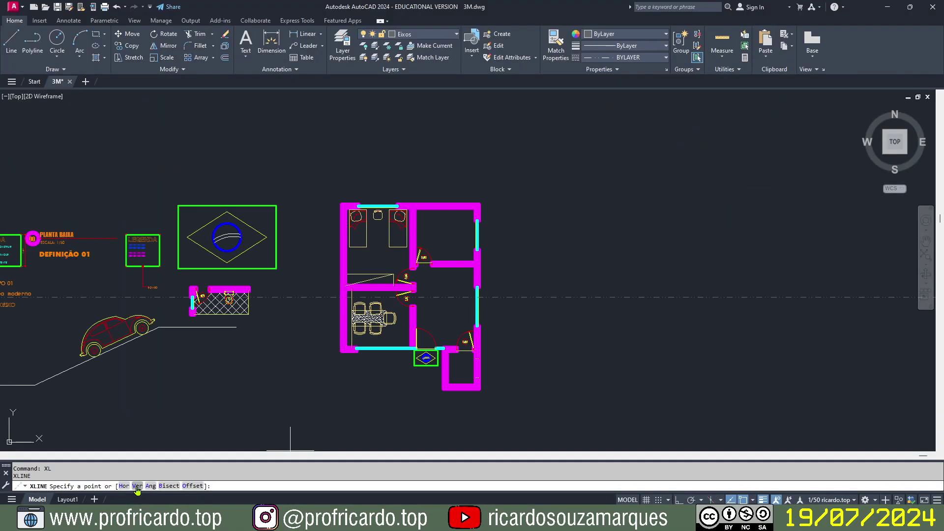
pyautogui.click(137, 487)
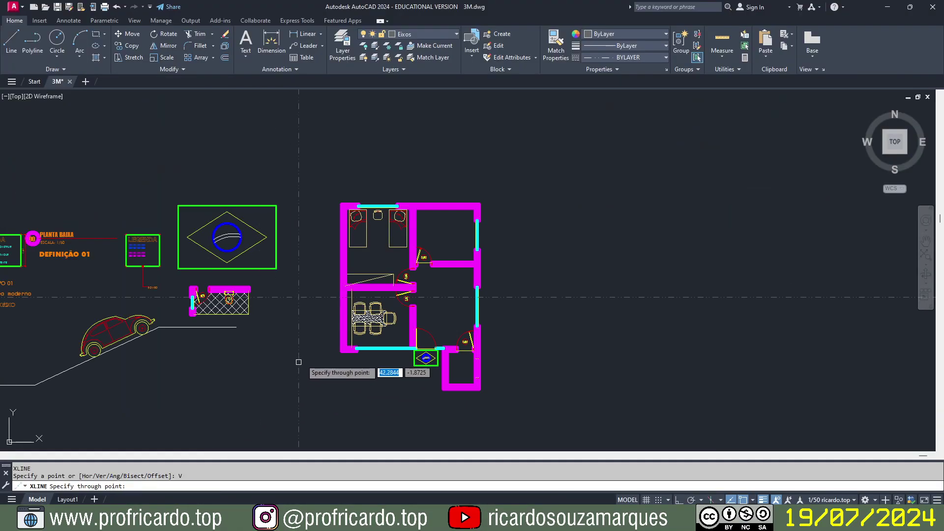
pyautogui.scroll(2, 458, 327)
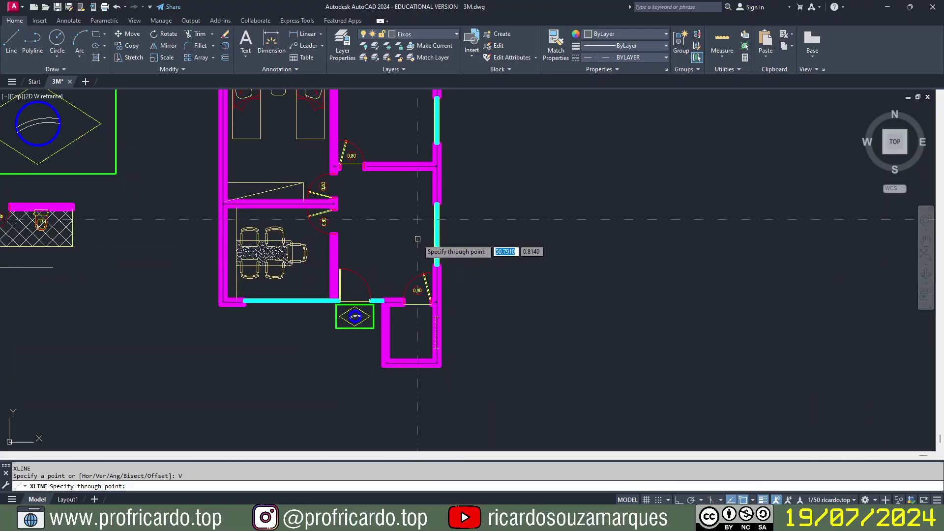
pyautogui.click(415, 245)
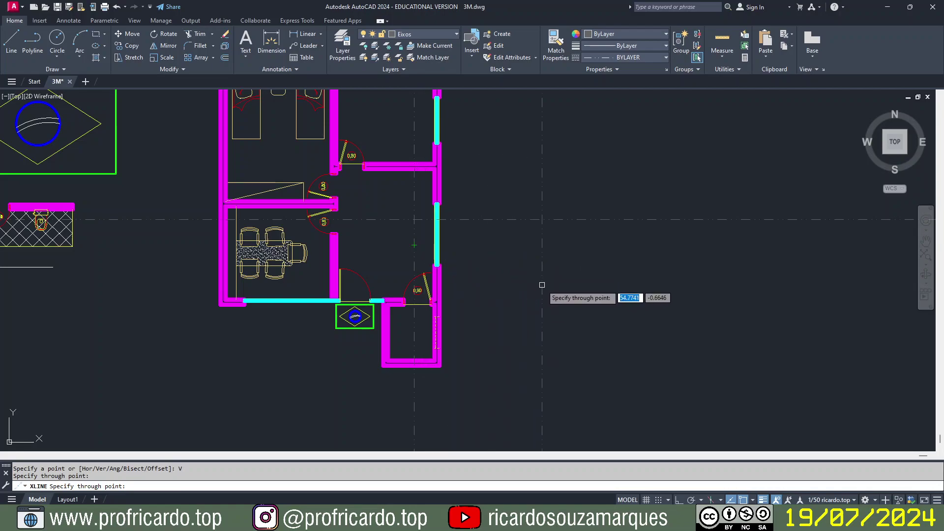
pyautogui.press('Escape')
# Step: Save the drawing with both construction lines in place
pyautogui.scroll(-2, 542, 285)
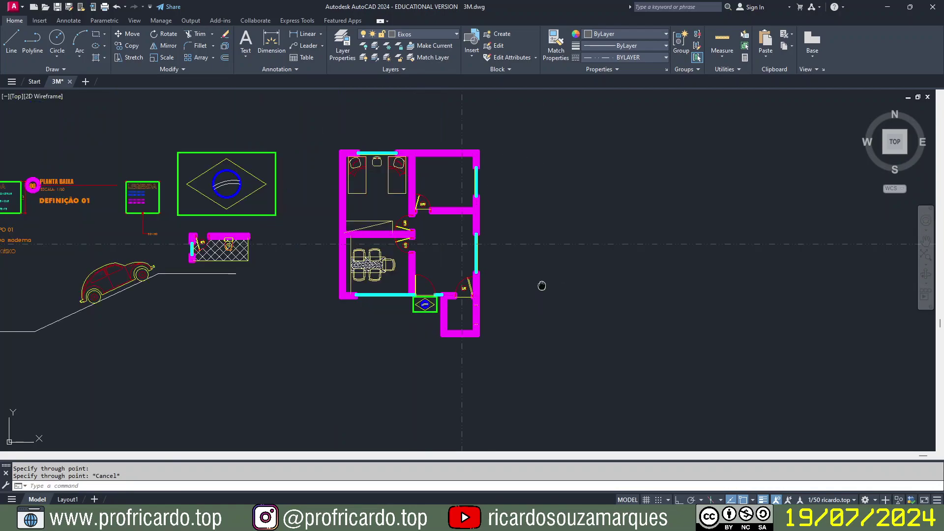
pyautogui.moveTo(543, 282); pyautogui.dragTo(536, 287, button='middle')
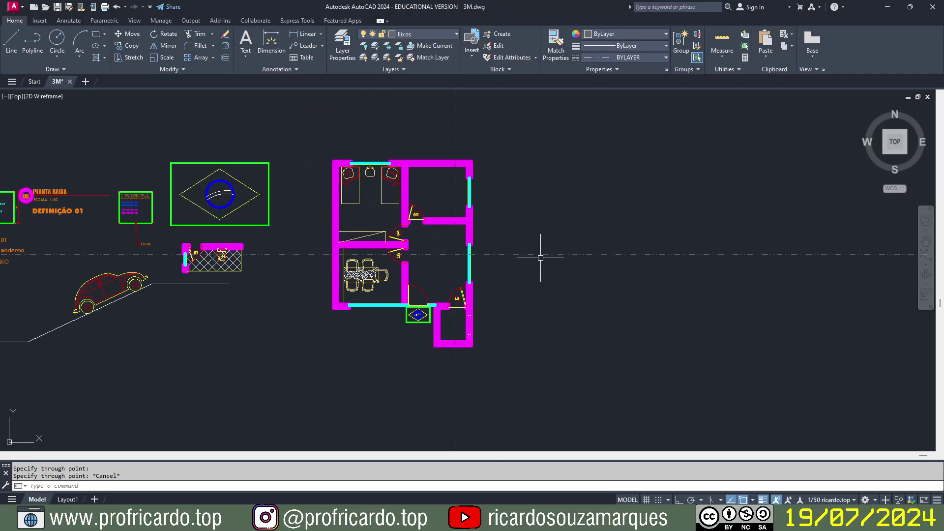
pyautogui.hotkey('ctrl', 's')
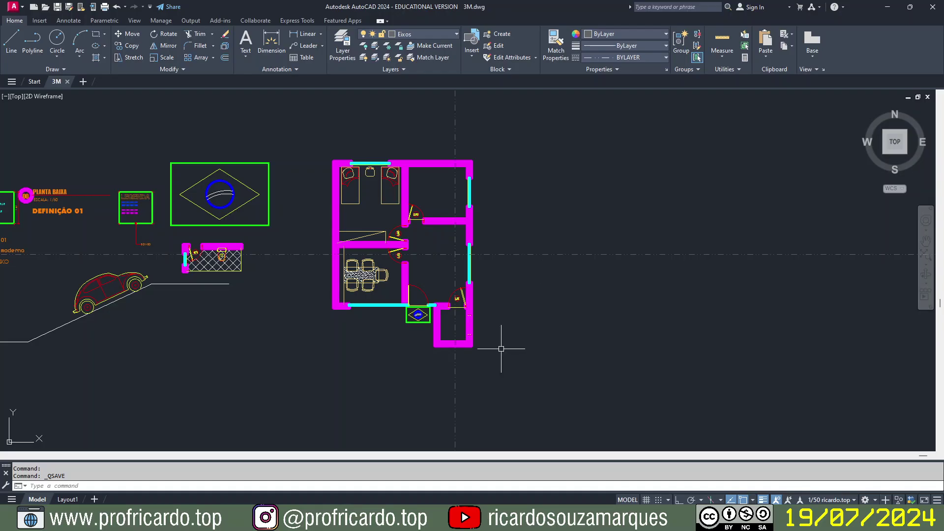
pyautogui.scroll(3, 486, 268)
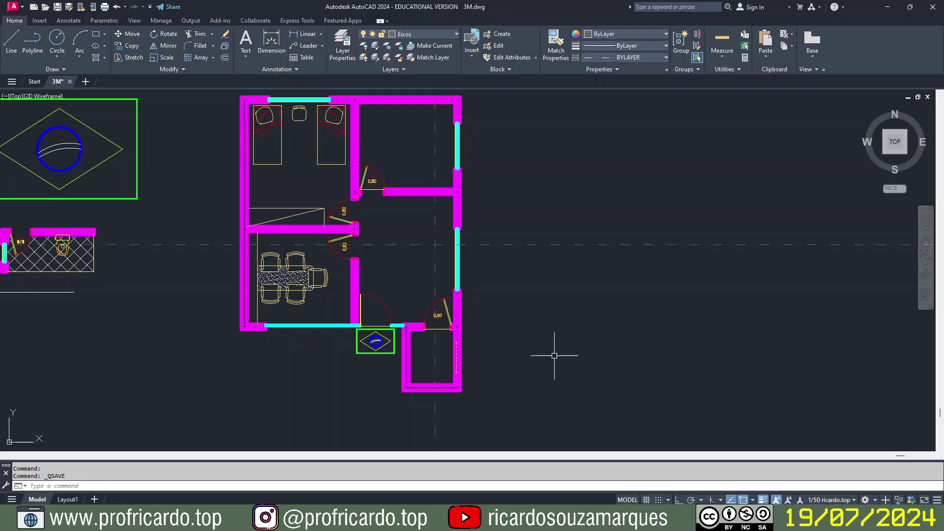
pyautogui.moveTo(487, 141); pyautogui.dragTo(490, 195, button='middle')
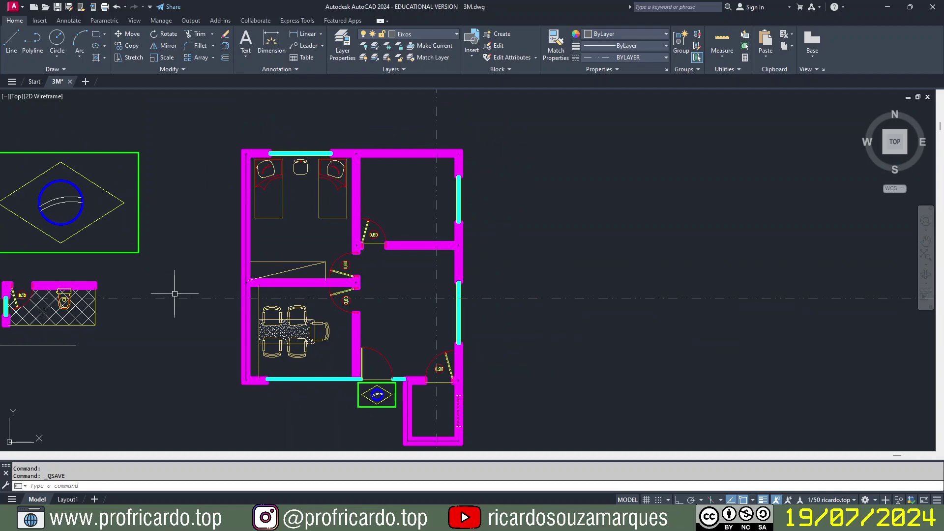
pyautogui.moveTo(548, 312); pyautogui.dragTo(517, 261, button='middle')
pyautogui.scroll(5, 481, 268)
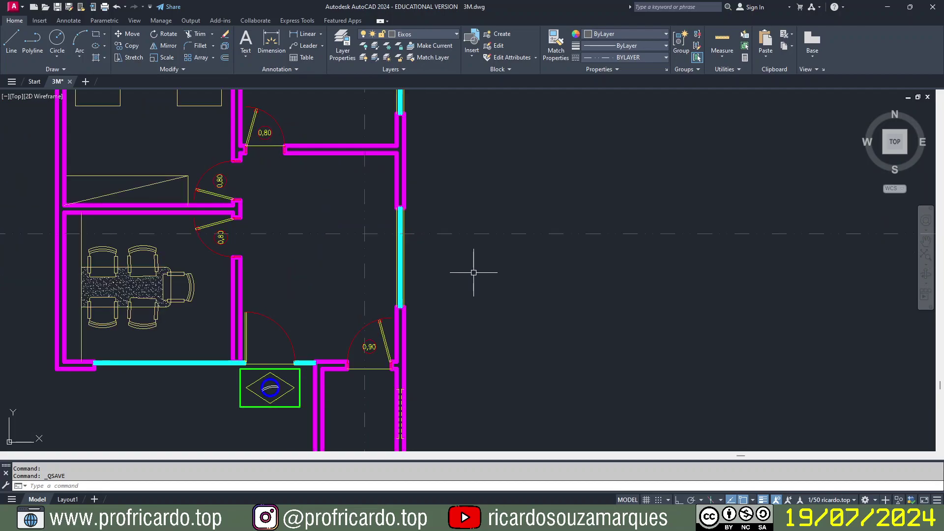
pyautogui.write('di')
pyautogui.press('Return')
pyautogui.click(359, 259)
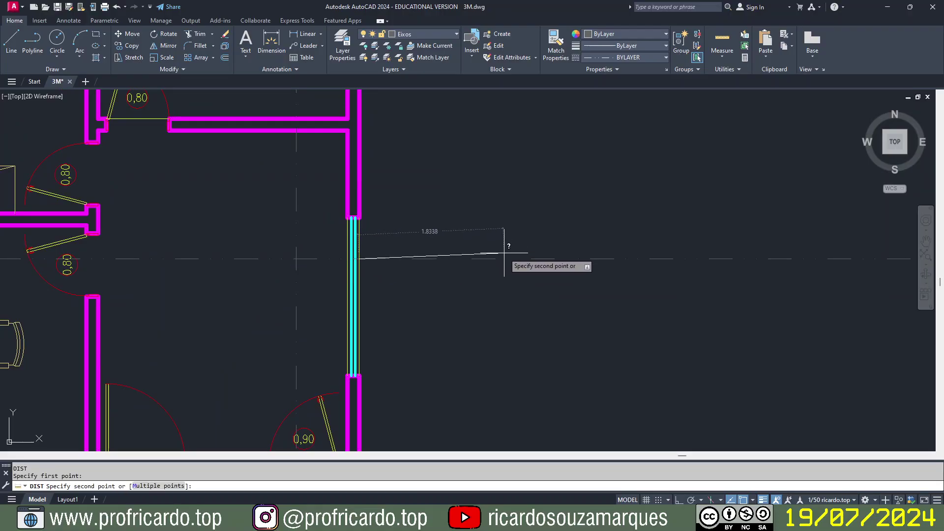
pyautogui.press('Escape')
pyautogui.press('Escape')
pyautogui.press('Escape')
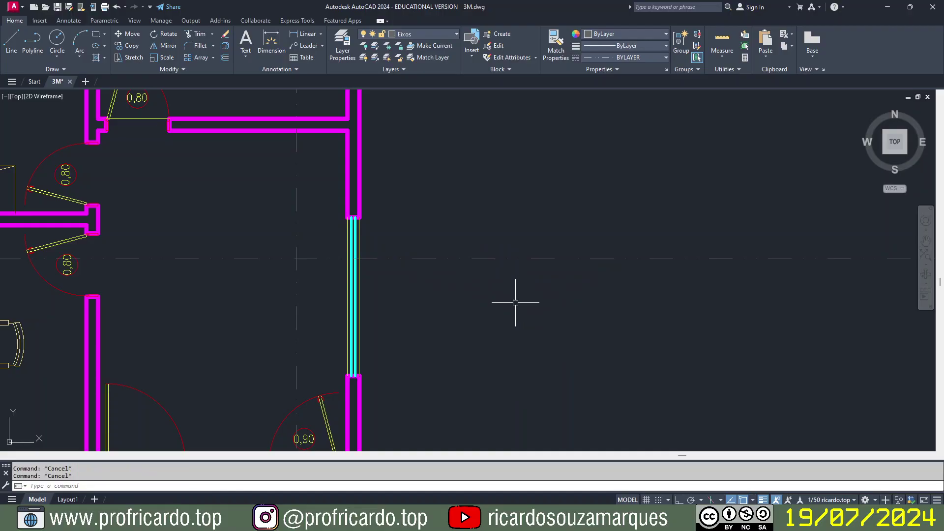
pyautogui.write('o')
pyautogui.press('Return')
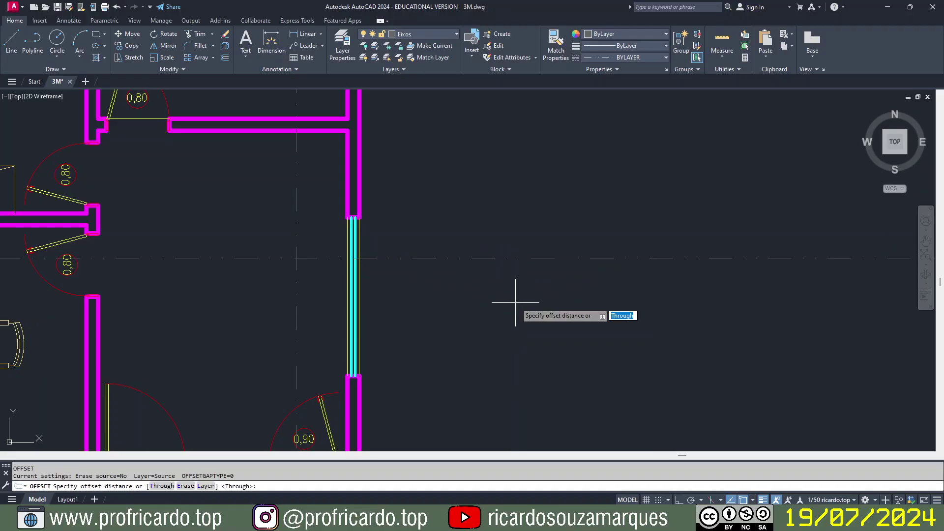
pyautogui.write('2.5')
pyautogui.press('Return')
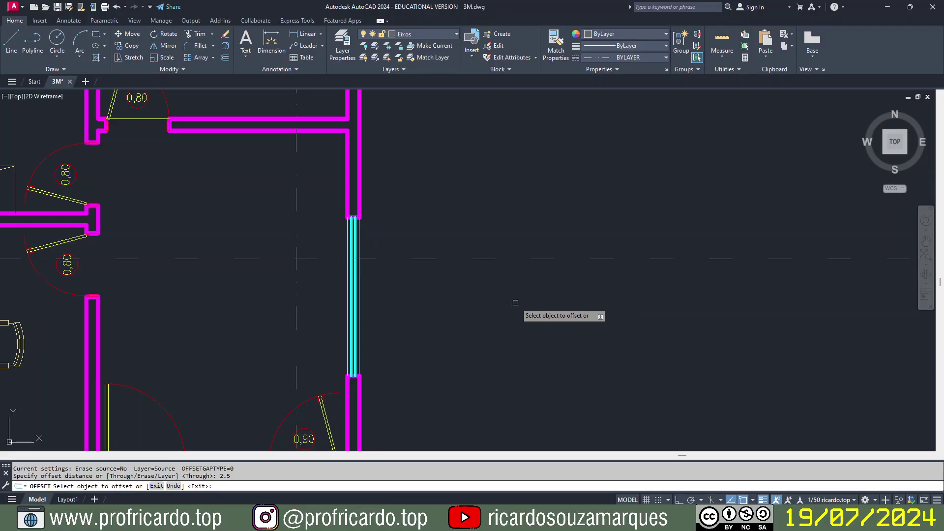
pyautogui.press('Escape')
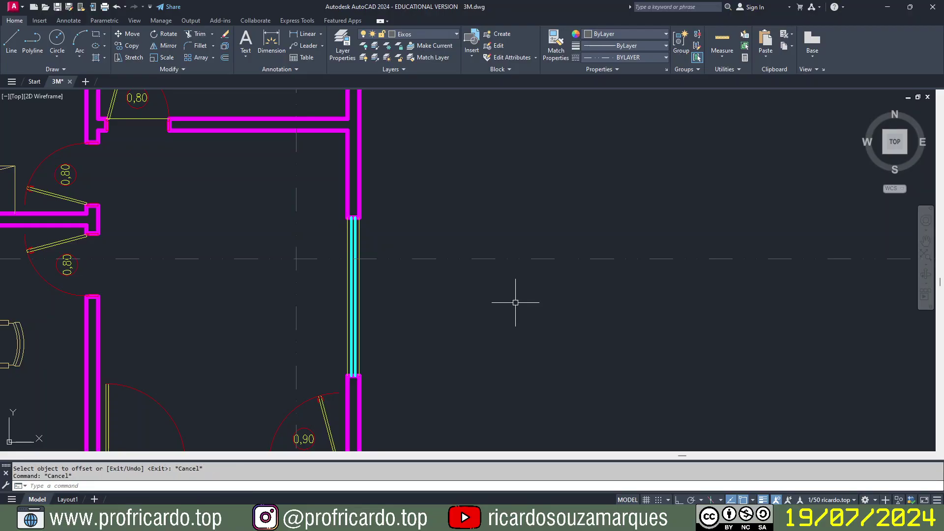
# Step: Offset the outer line of the east window beside the horizontal axis 2.5 units outward to the east
pyautogui.press('Return')
pyautogui.write('2.5')
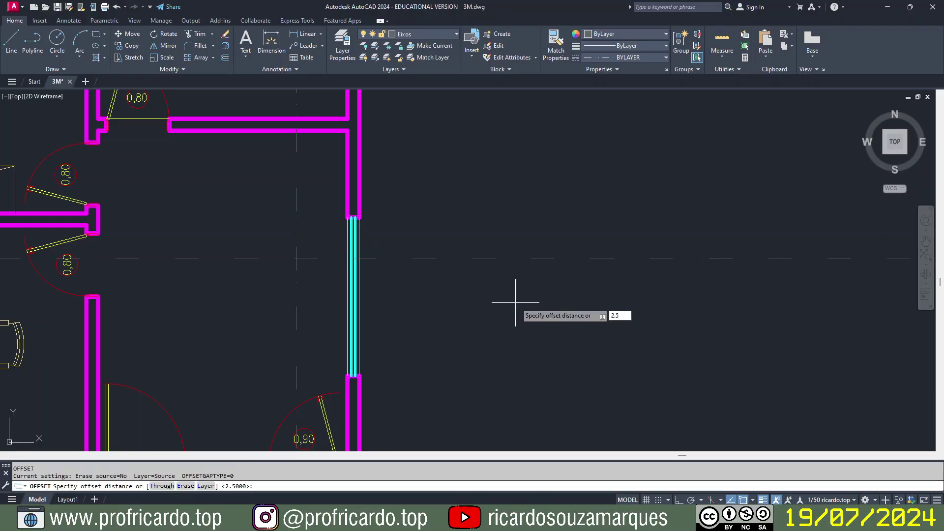
pyautogui.press('Return')
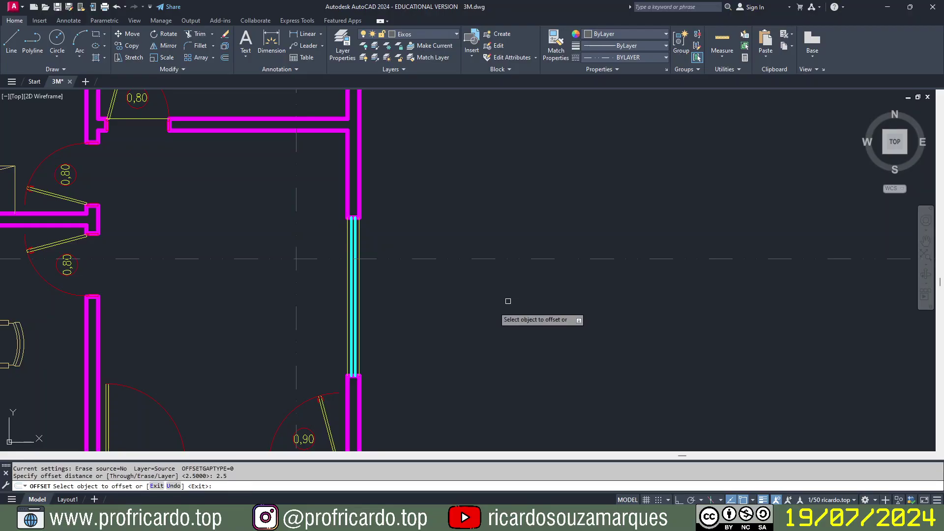
pyautogui.click(360, 280)
pyautogui.click(453, 290)
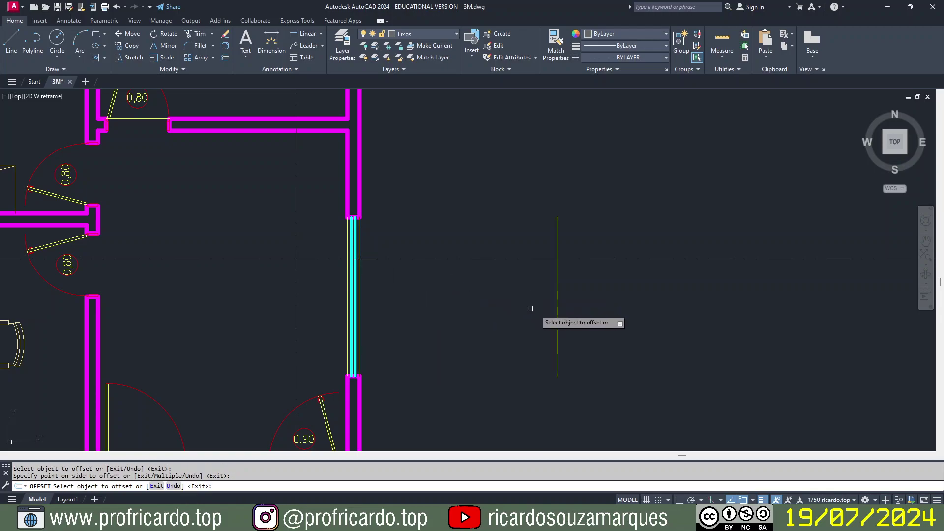
# Step: Offset the outer line of the floor plan's west wall 2.5 units outward to the west
pyautogui.scroll(-2, 510, 305)
pyautogui.scroll(-3, 511, 306)
pyautogui.scroll(5, 326, 300)
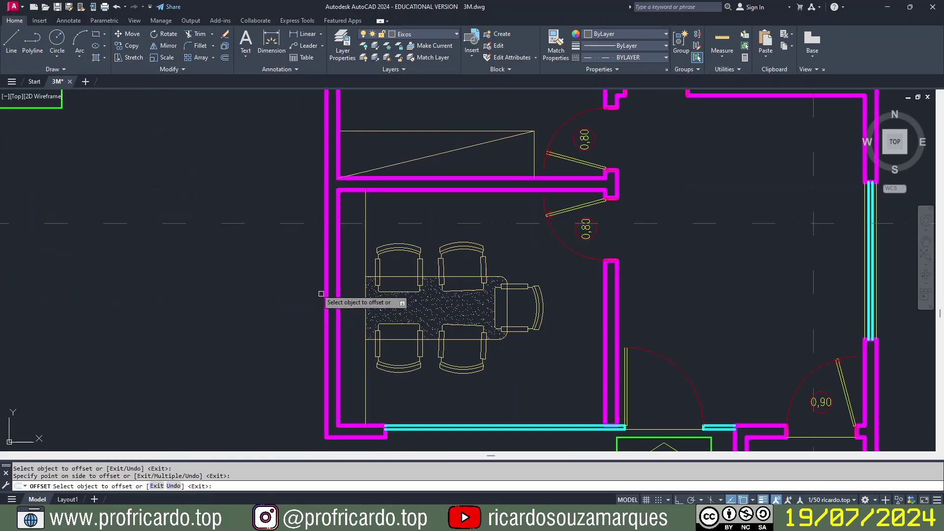
pyautogui.click(325, 275)
pyautogui.scroll(-4, 219, 282)
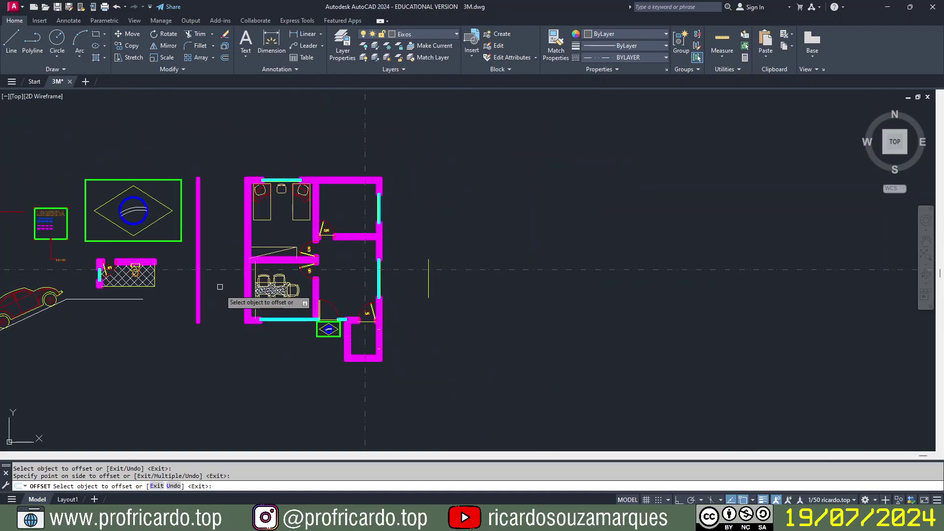
pyautogui.press('Escape')
pyautogui.press('Escape')
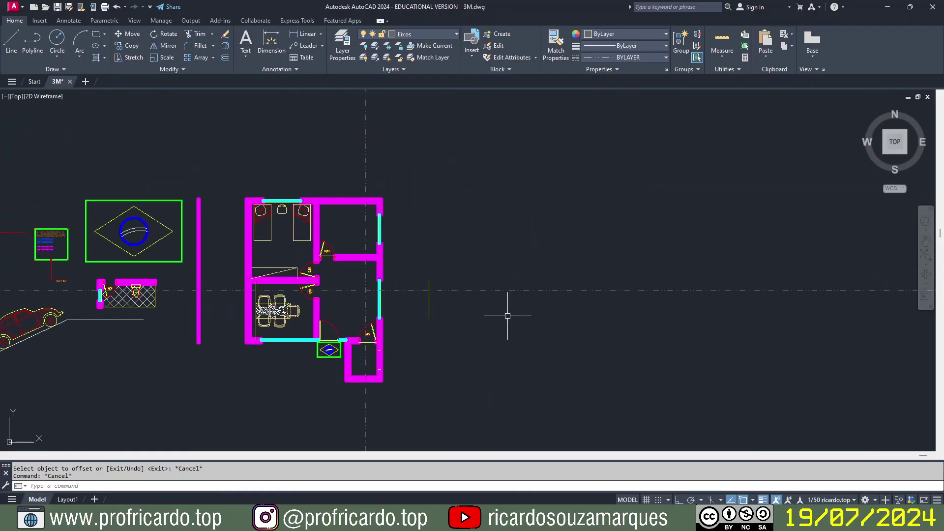
# Step: Trim the horizontal construction line beyond the offset guide lines on both sides of the floor plan
pyautogui.write('TR')
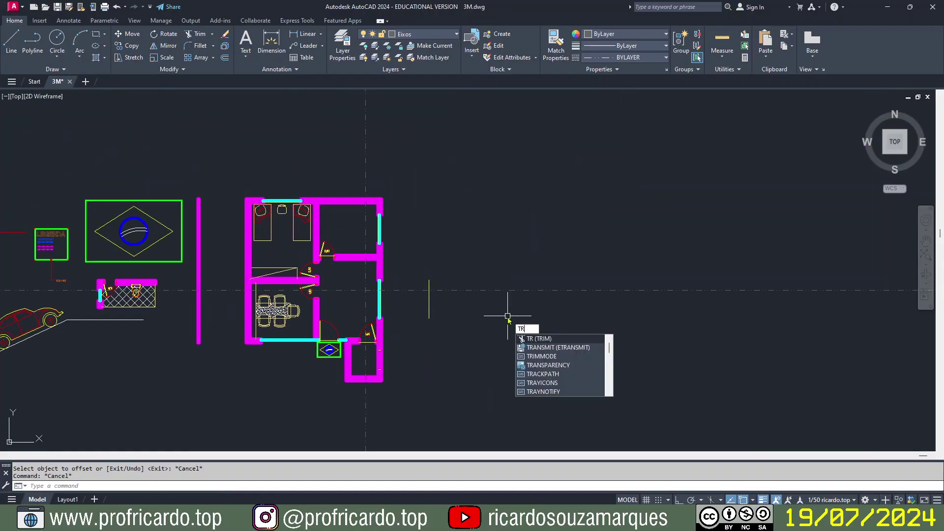
pyautogui.click(536, 340)
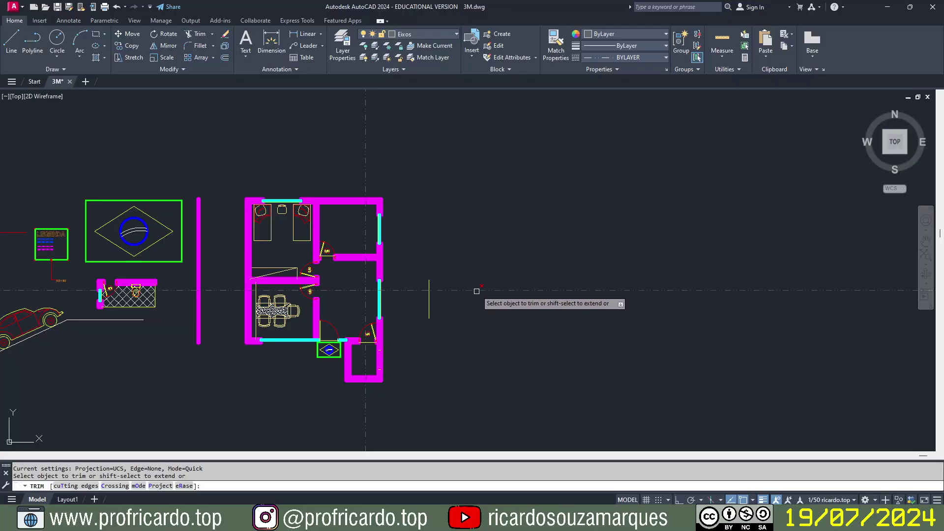
pyautogui.click(175, 289)
pyautogui.press('Escape')
# Step: Erase the west and east offset guide lines and the leftover piece of the horizontal construction line west of the plan
pyautogui.write('E')
pyautogui.press('Return')
pyautogui.click(206, 328)
pyautogui.click(188, 346)
pyautogui.click(66, 292)
pyautogui.click(444, 313)
pyautogui.click(423, 326)
pyautogui.press('Return')
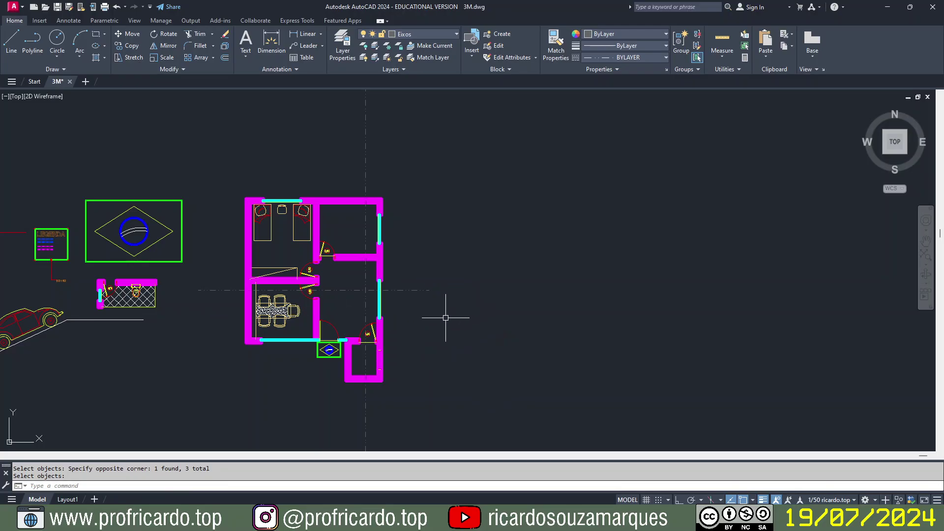
# Step: Offset the outer line of the floor plan's north wall 2.5 units outward to the north
pyautogui.scroll(2, 448, 315)
pyautogui.moveTo(558, 312); pyautogui.dragTo(611, 308, button='middle')
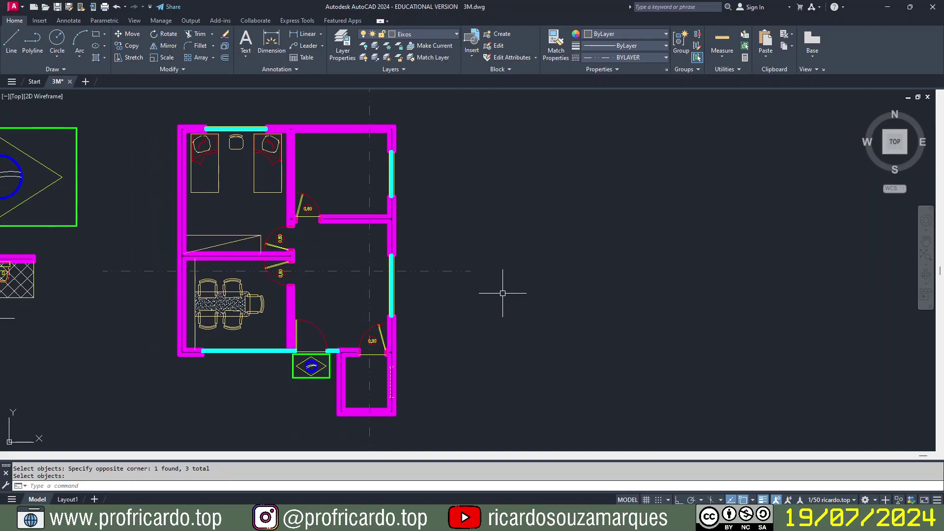
pyautogui.scroll(-2, 502, 293)
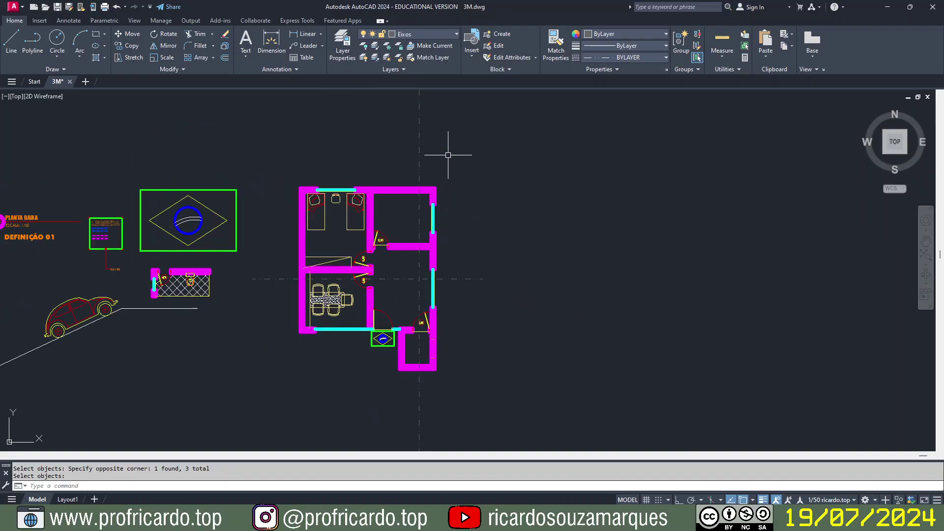
pyautogui.moveTo(489, 147); pyautogui.dragTo(458, 198, button='middle')
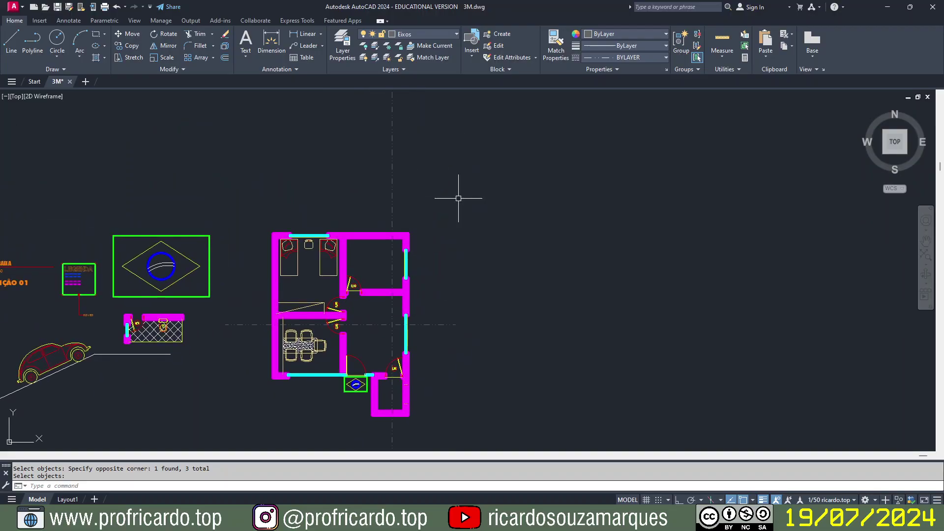
pyautogui.write('o')
pyautogui.press('Return')
pyautogui.press('Return')
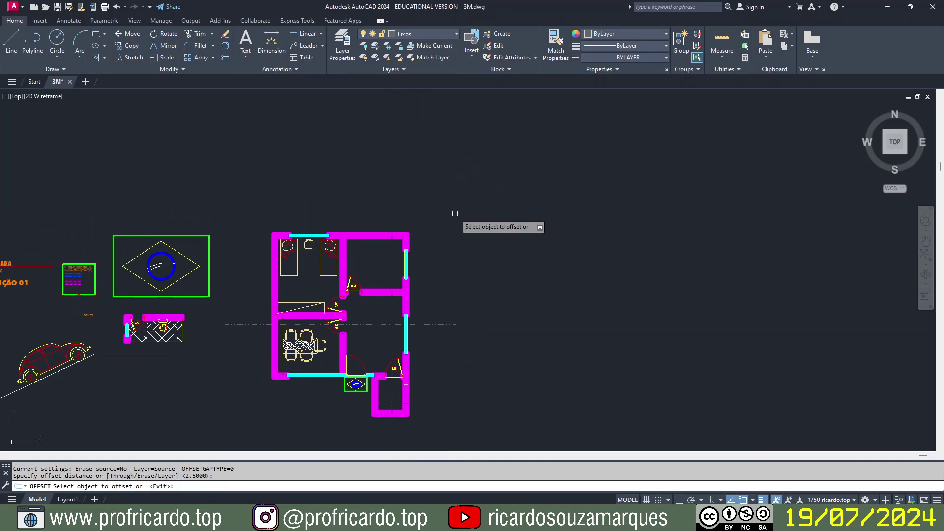
pyautogui.scroll(6, 455, 214)
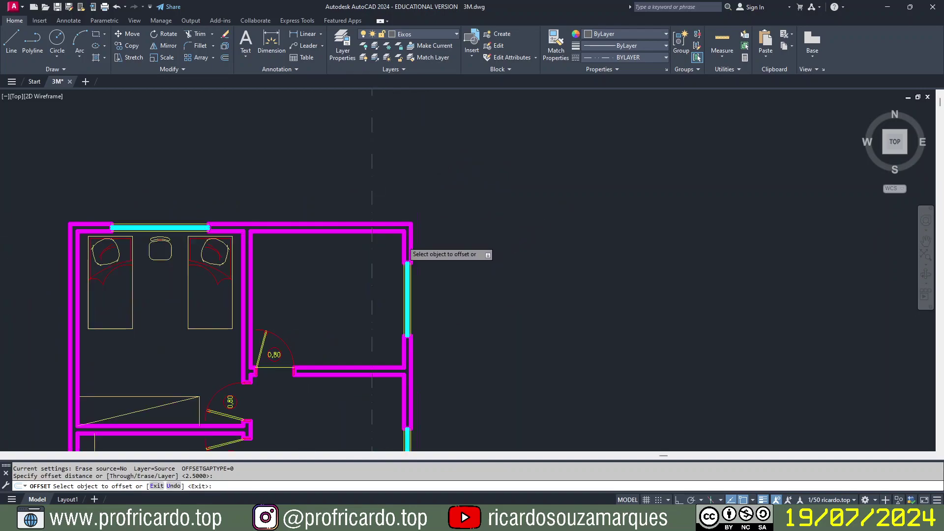
pyautogui.click(378, 214)
pyautogui.click(379, 146)
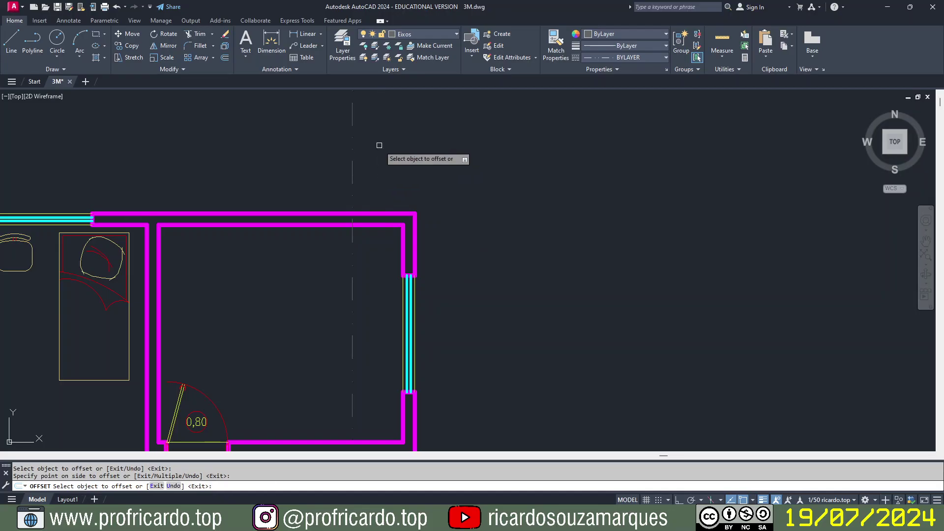
# Step: Offset the outer line of the small southern room's bottom wall 2.5 units outward to the south
pyautogui.scroll(-4, 417, 178)
pyautogui.moveTo(482, 274); pyautogui.dragTo(467, 105, button='middle')
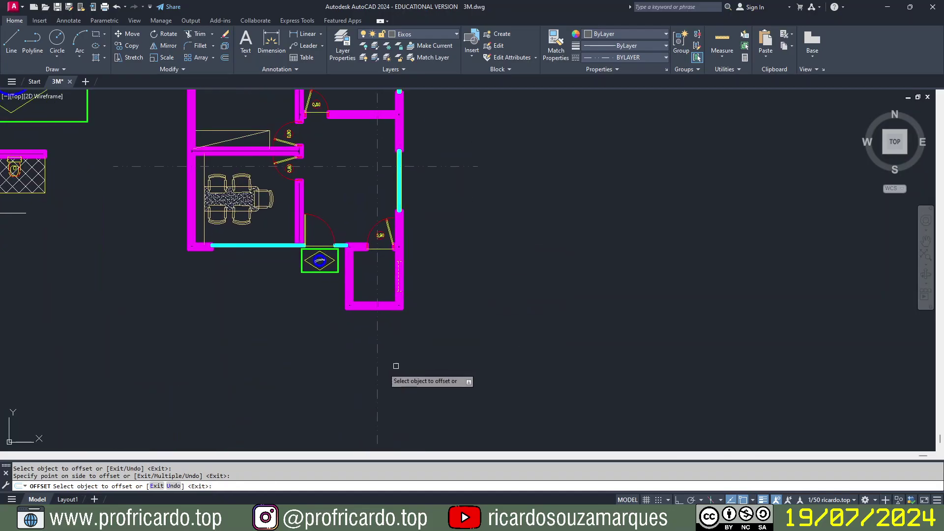
pyautogui.click(366, 310)
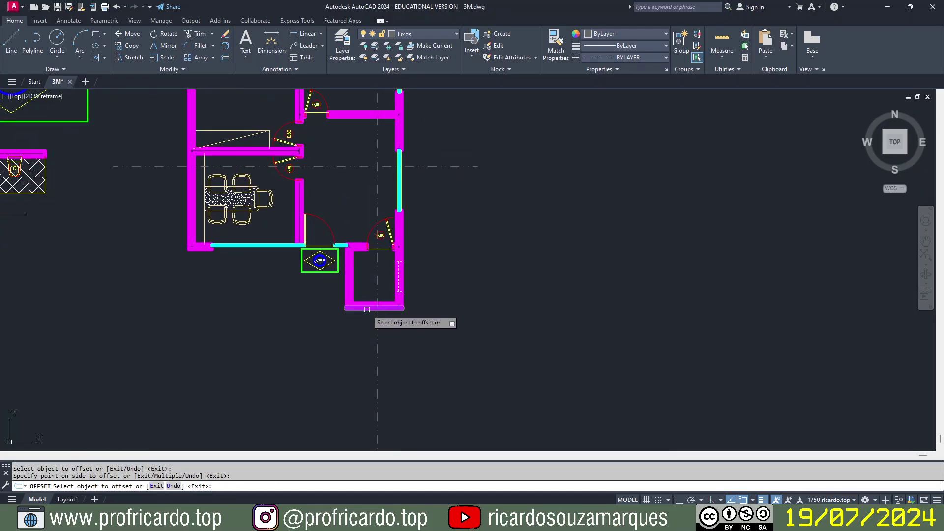
pyautogui.click(374, 339)
pyautogui.press('Return')
pyautogui.scroll(-4, 513, 332)
pyautogui.moveTo(516, 322); pyautogui.dragTo(483, 323, button='middle')
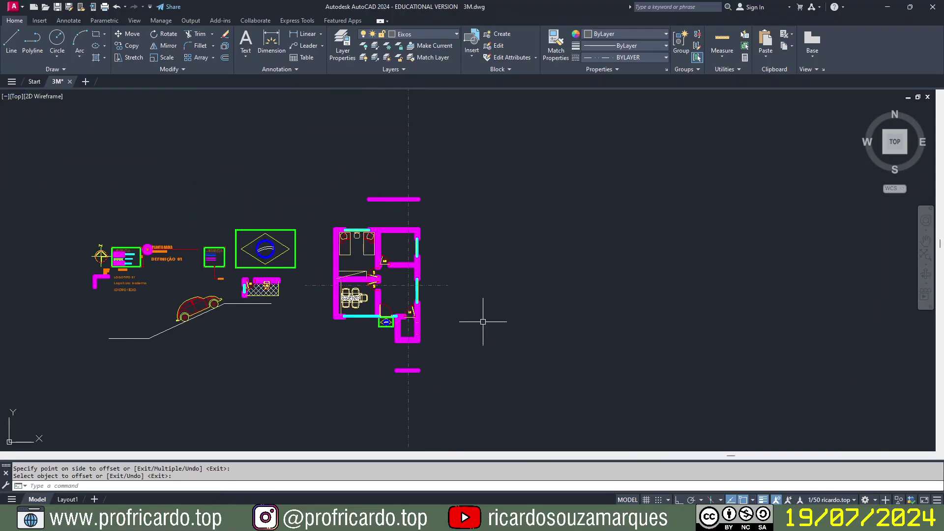
# Step: Trim the vertical construction line beyond the north and south offset guide lines
pyautogui.write('tr')
pyautogui.press('Return')
pyautogui.click(408, 163)
pyautogui.click(407, 410)
pyautogui.press('Return')
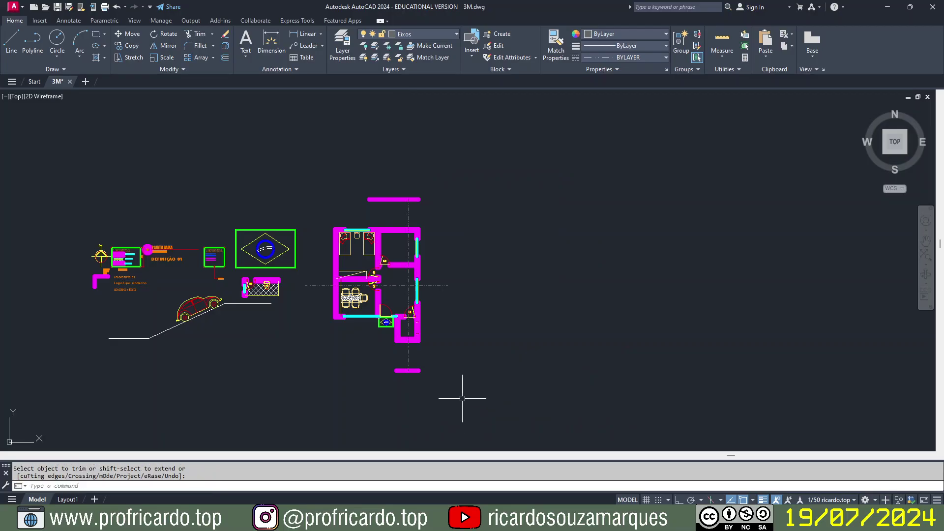
# Step: Erase the north and south offset guide lines
pyautogui.write('e')
pyautogui.press('Return')
pyautogui.click(421, 372)
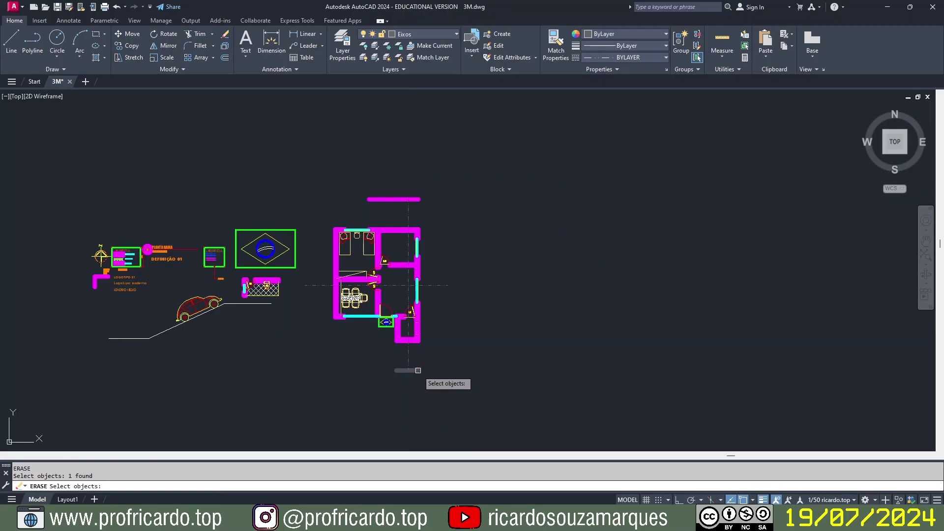
pyautogui.click(417, 201)
pyautogui.press('Return')
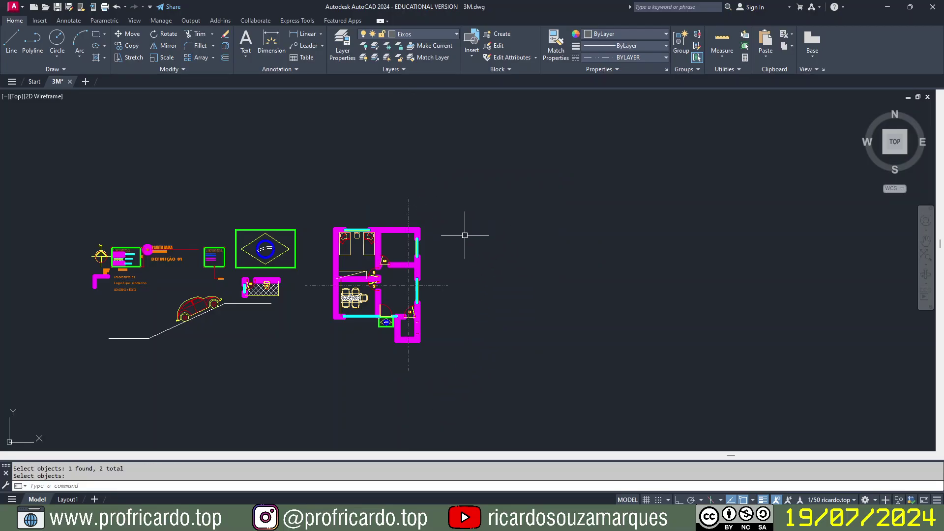
# Step: Move the floor plan together with its two axis lines about 2.2 units east, away from the large flag
pyautogui.write('m')
pyautogui.press('Return')
pyautogui.click(296, 200)
pyautogui.click(491, 417)
pyautogui.press('Return')
pyautogui.click(484, 404)
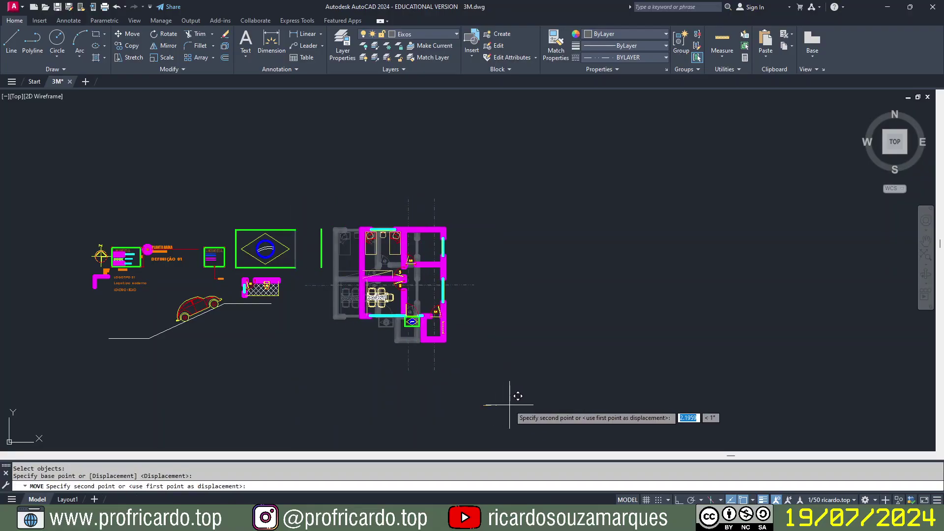
pyautogui.click(510, 405)
# Step: Move the large flag's displaced green east edge back to the corner of its frame
pyautogui.press('Return')
pyautogui.click(331, 215)
pyautogui.click(317, 247)
pyautogui.press('Return')
pyautogui.click(317, 232)
pyautogui.press('Escape')
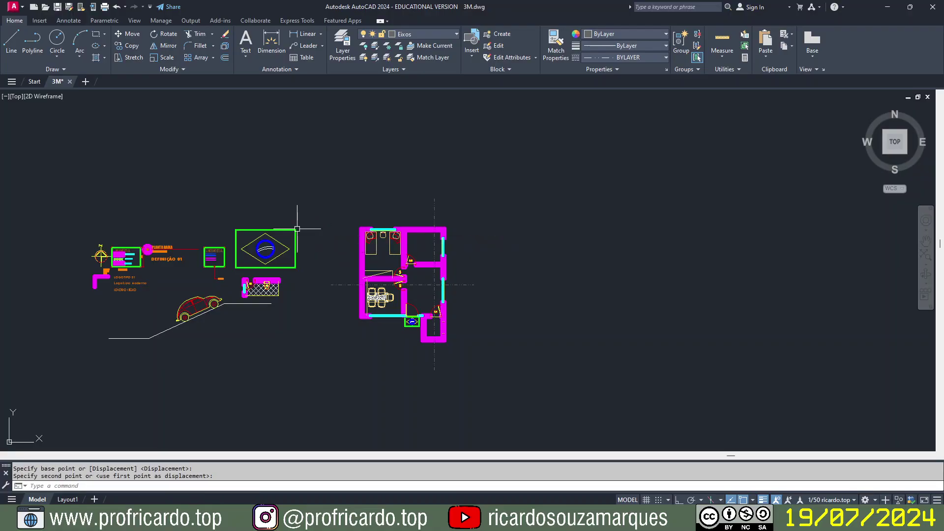
# Step: Save the drawing with the shortened axis lines and the relocated floor plan
pyautogui.scroll(2, 377, 308)
pyautogui.scroll(2, 377, 308)
pyautogui.moveTo(571, 262); pyautogui.dragTo(488, 289, button='middle')
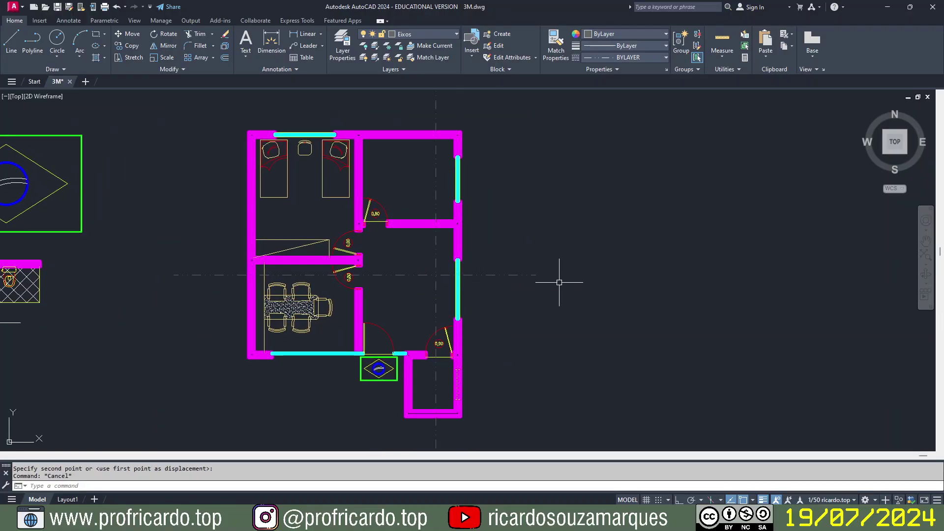
pyautogui.scroll(-2, 445, 160)
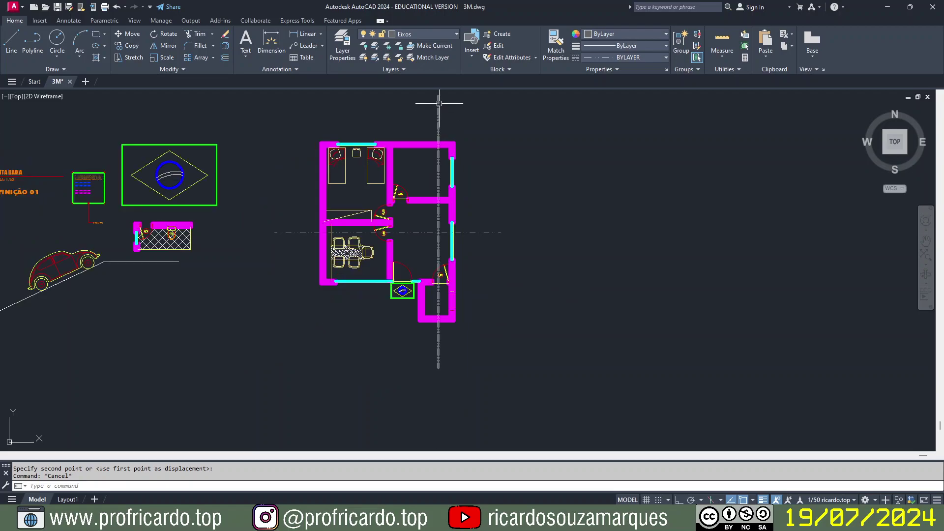
pyautogui.moveTo(497, 332); pyautogui.dragTo(491, 353, button='middle')
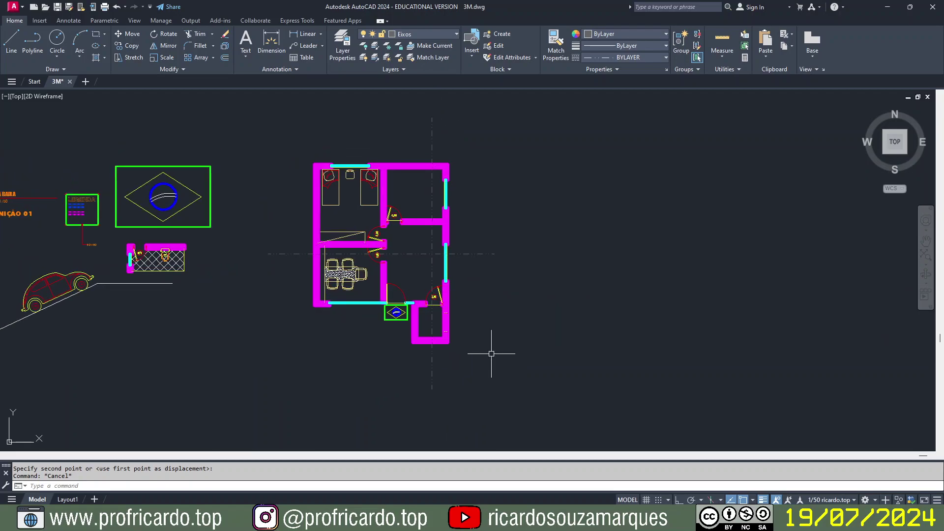
pyautogui.hotkey('ctrl', 's')
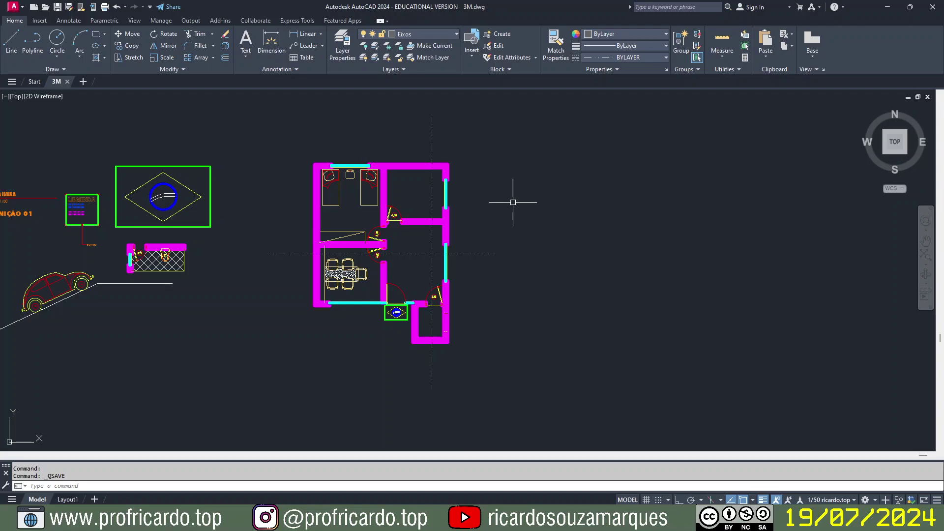
# Step: Make COTAS the current layer
pyautogui.click(457, 34)
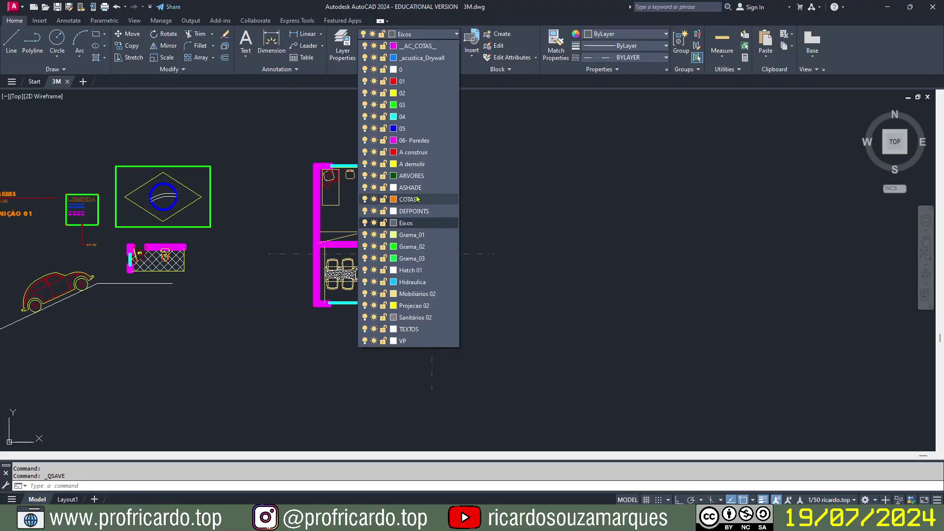
pyautogui.click(407, 33)
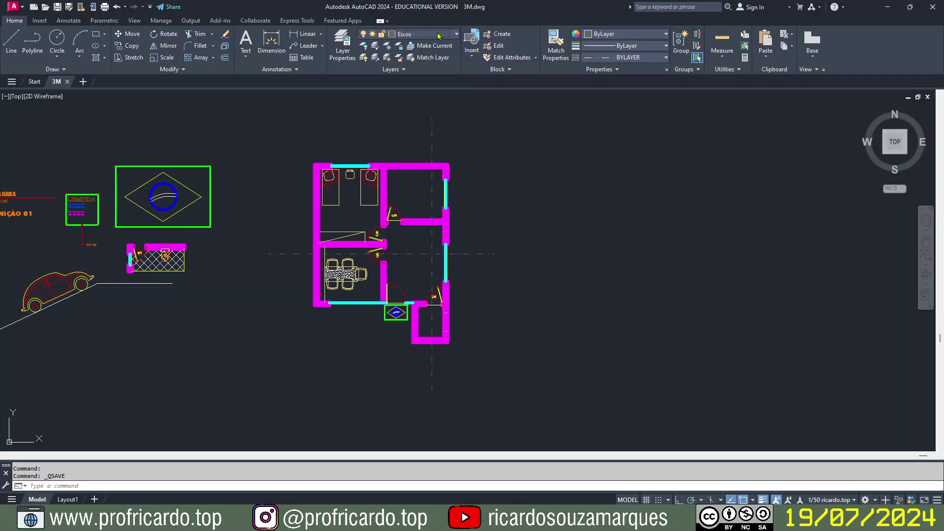
pyautogui.click(457, 34)
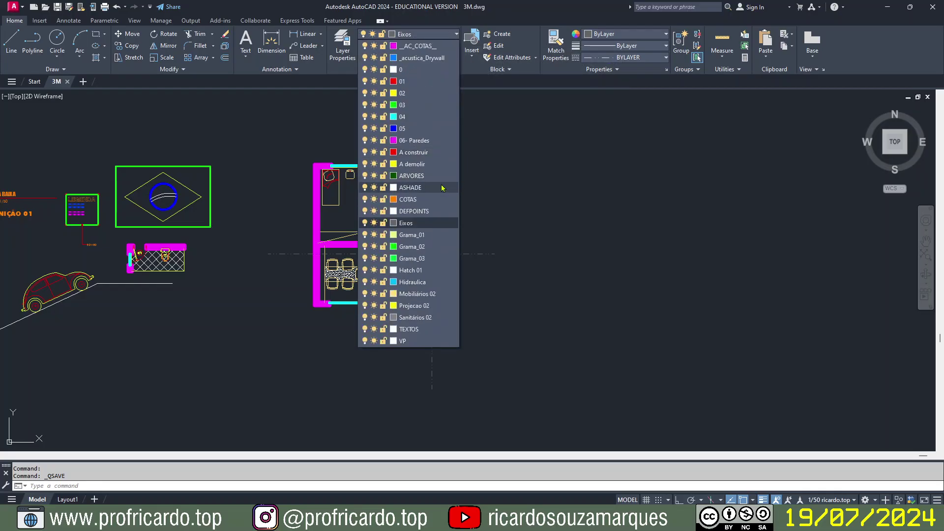
pyautogui.click(408, 199)
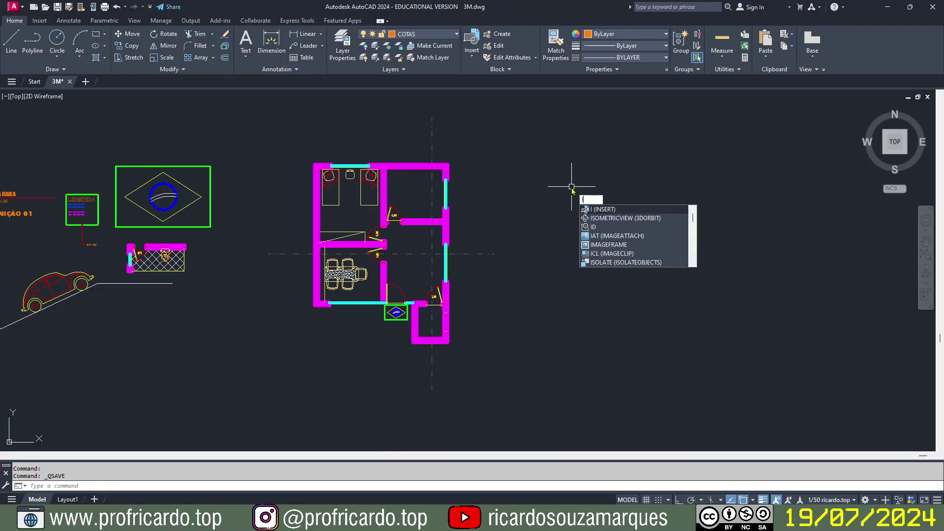
# Step: Start inserting a block from an external drawing file and browse to the Simbolos folder inside Blocos AutoCAD 2D
pyautogui.press('Return')
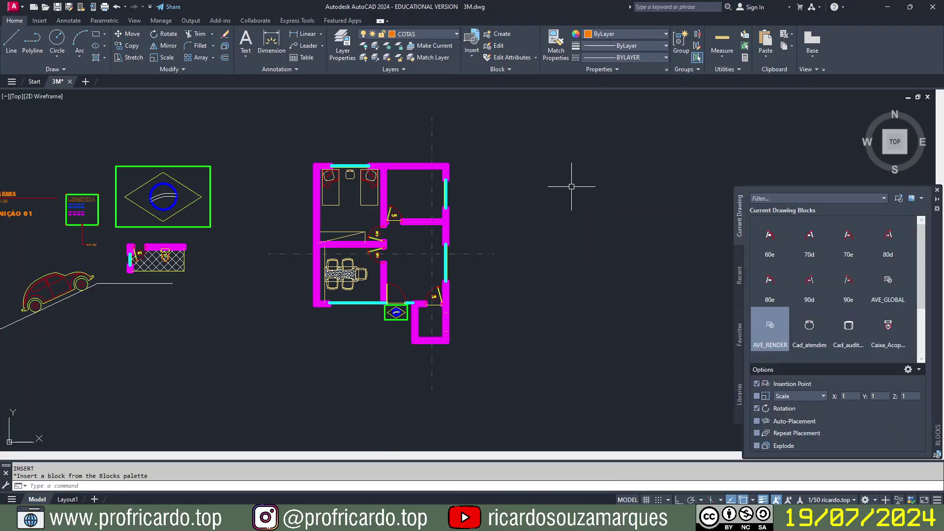
pyautogui.moveTo(778, 246)
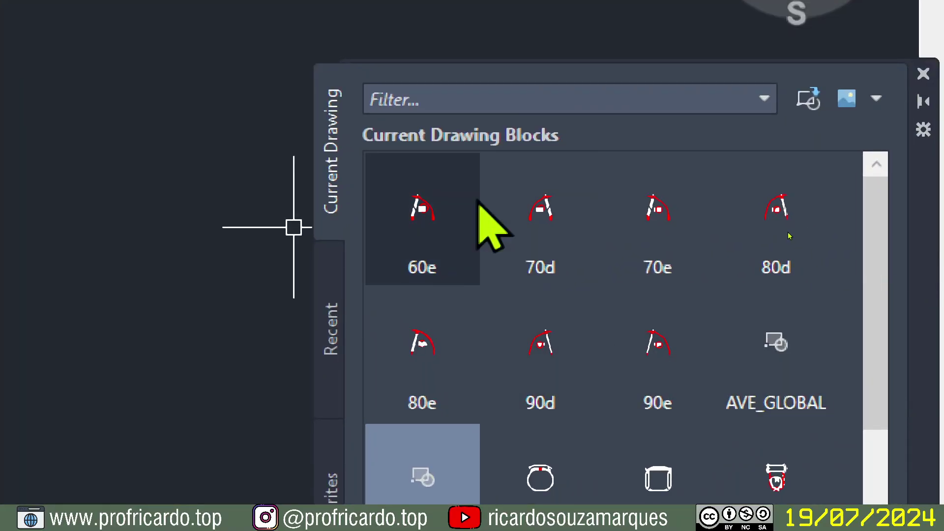
pyautogui.moveTo(682, 397)
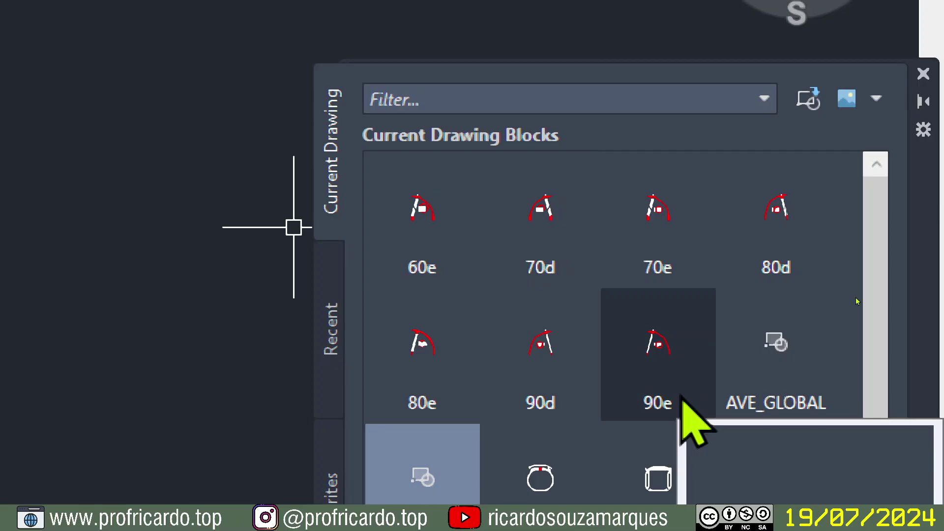
pyautogui.click(808, 100)
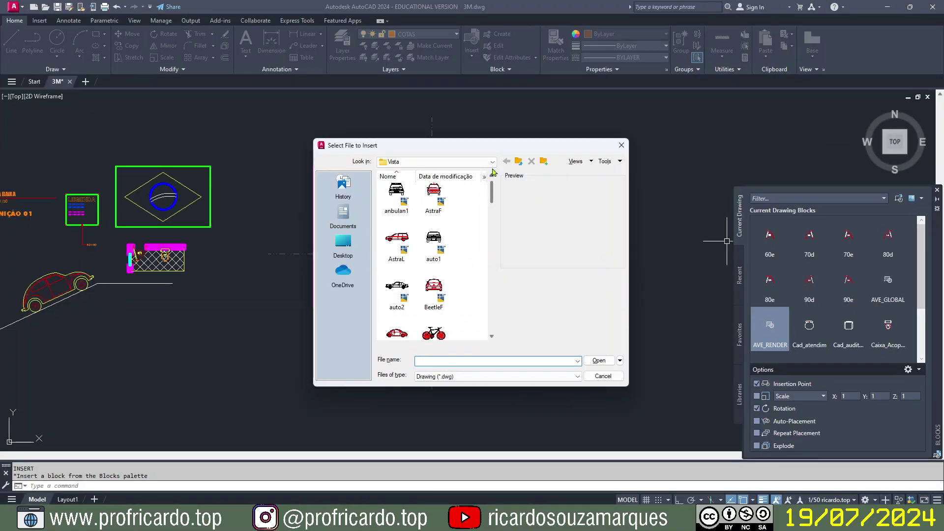
pyautogui.click(492, 161)
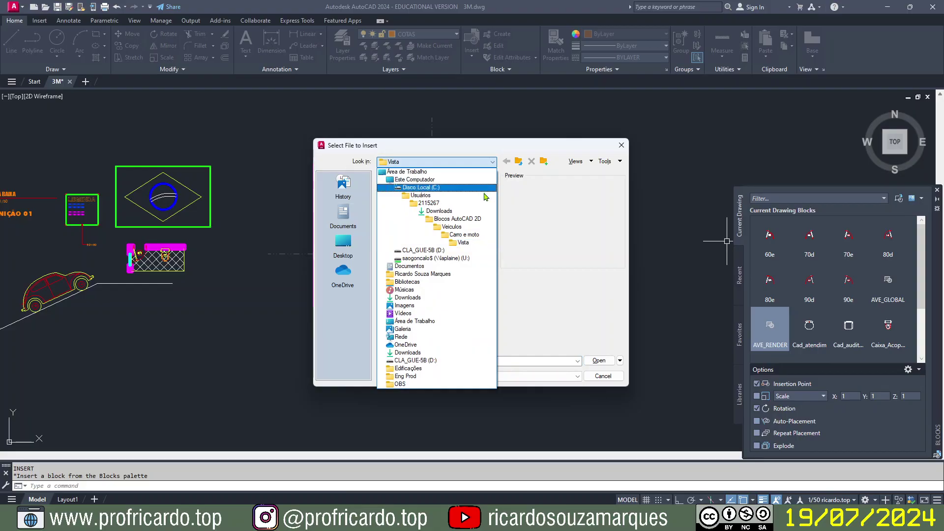
pyautogui.click(478, 220)
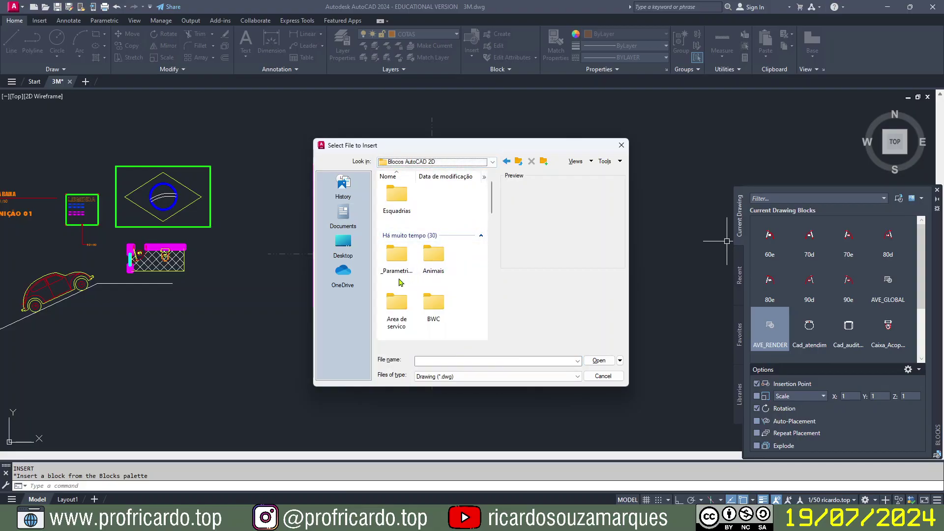
pyautogui.scroll(-10, 399, 282)
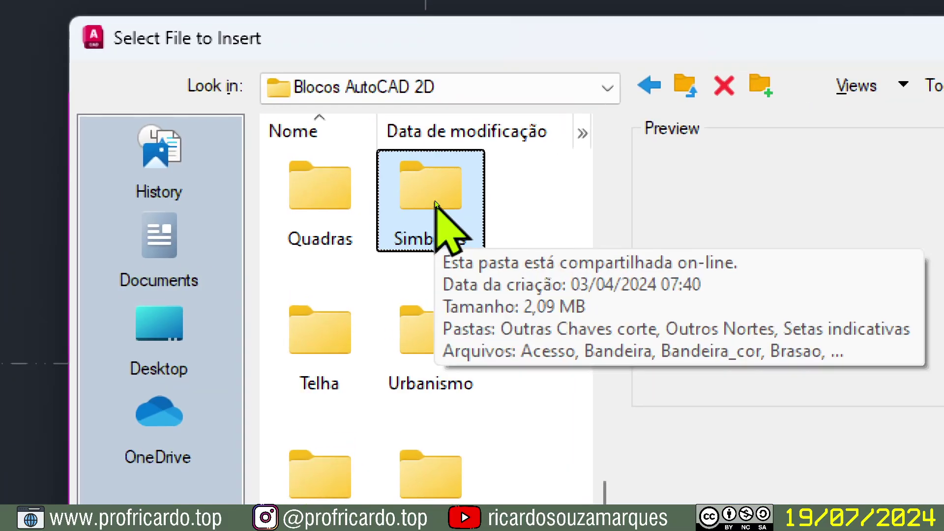
pyautogui.click(439, 202)
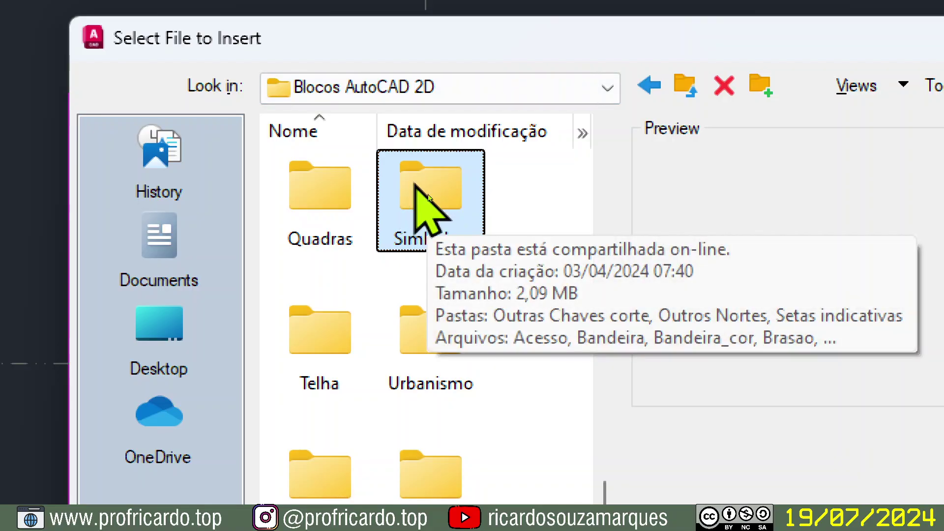
pyautogui.doubleClick(424, 204)
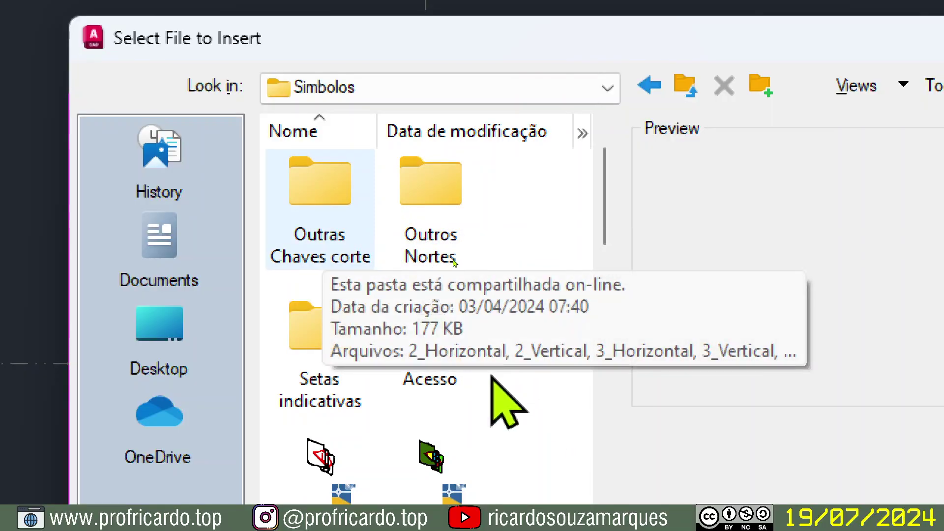
# Step: Preview the two Chave Corte section symbols and open Chave Corte Horizontal for insertion
pyautogui.scroll(-3, 489, 386)
pyautogui.scroll(-5, 489, 386)
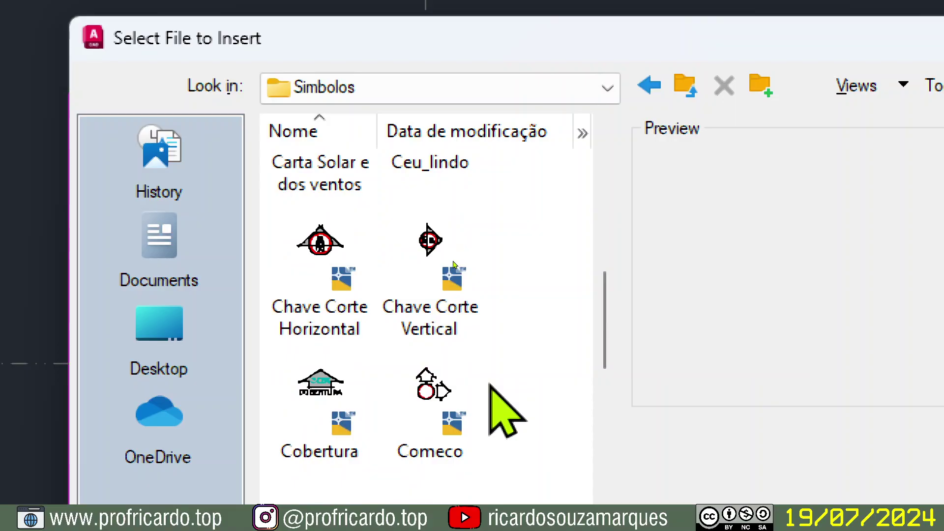
pyautogui.click(330, 316)
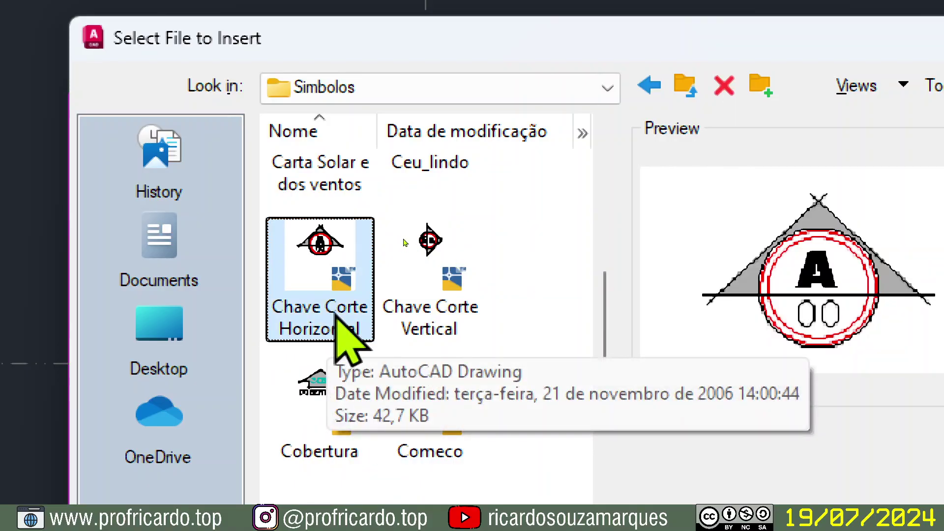
pyautogui.click(466, 314)
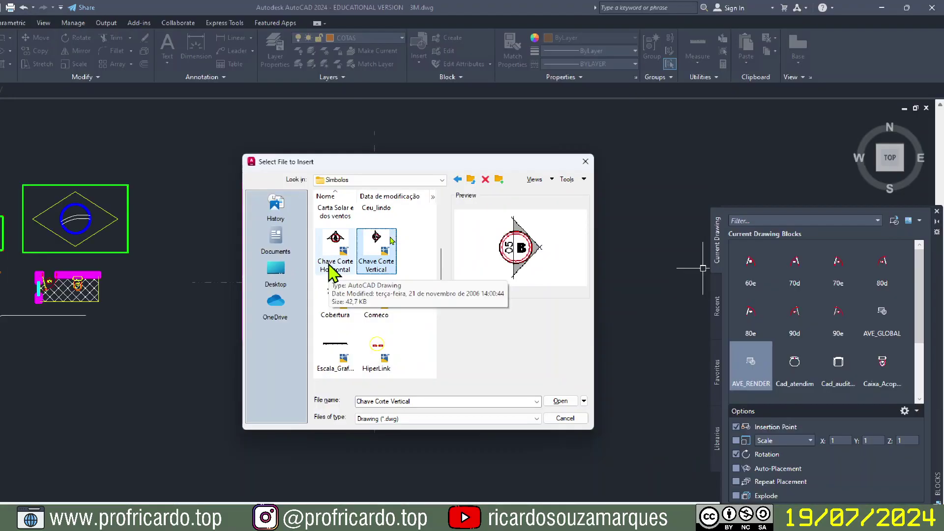
pyautogui.click(334, 255)
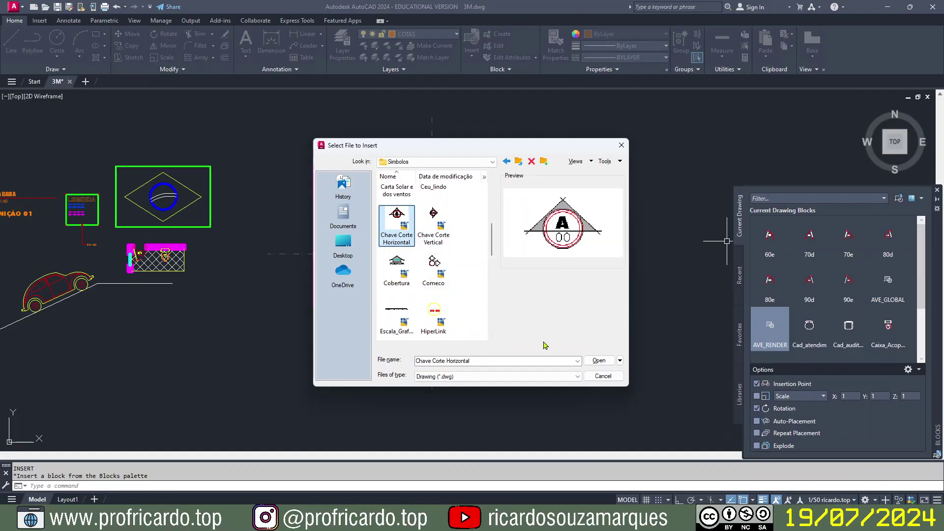
pyautogui.click(599, 361)
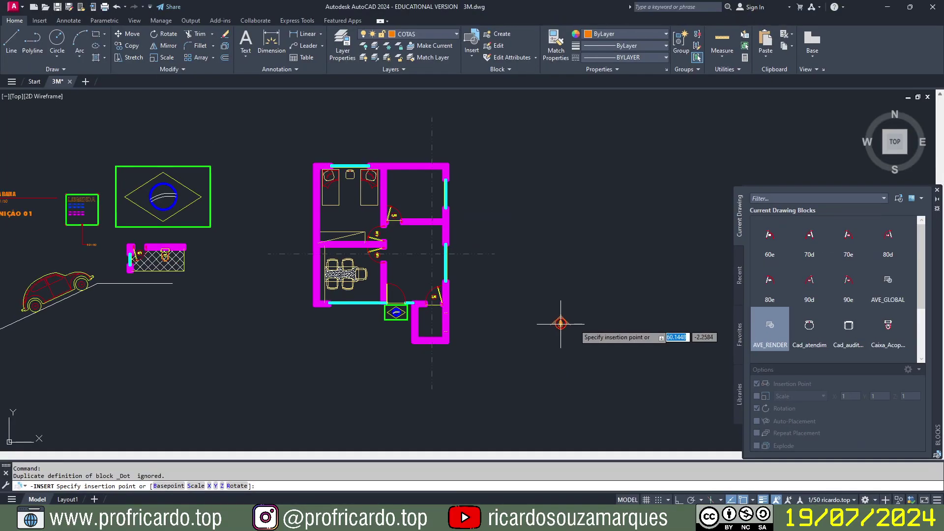
# Step: Place the section A symbol on the east end of the horizontal axis line at 0° rotation, with Ortho on
pyautogui.scroll(5, 512, 260)
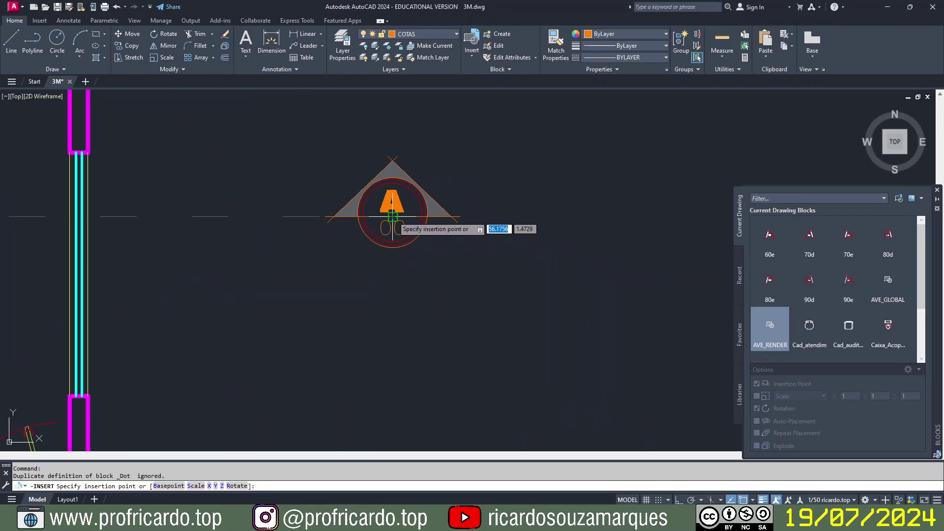
pyautogui.click(393, 216)
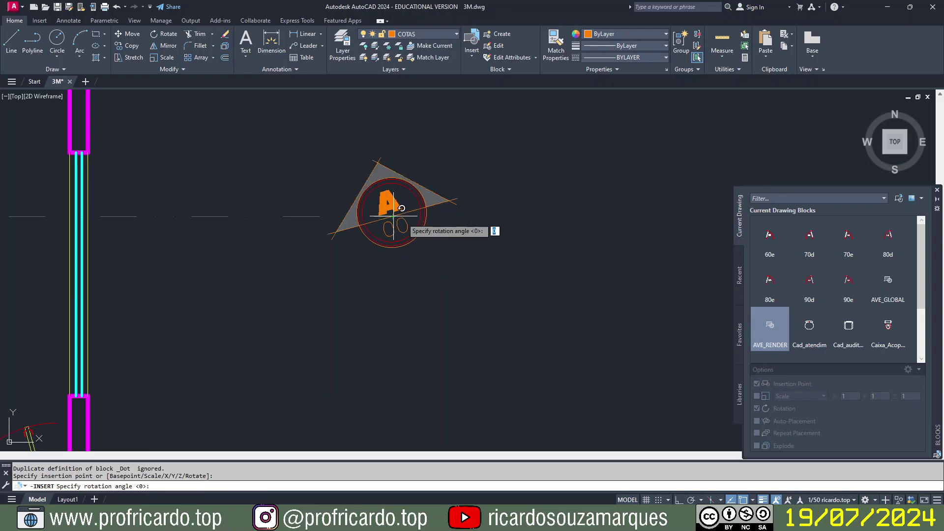
pyautogui.press('F8')
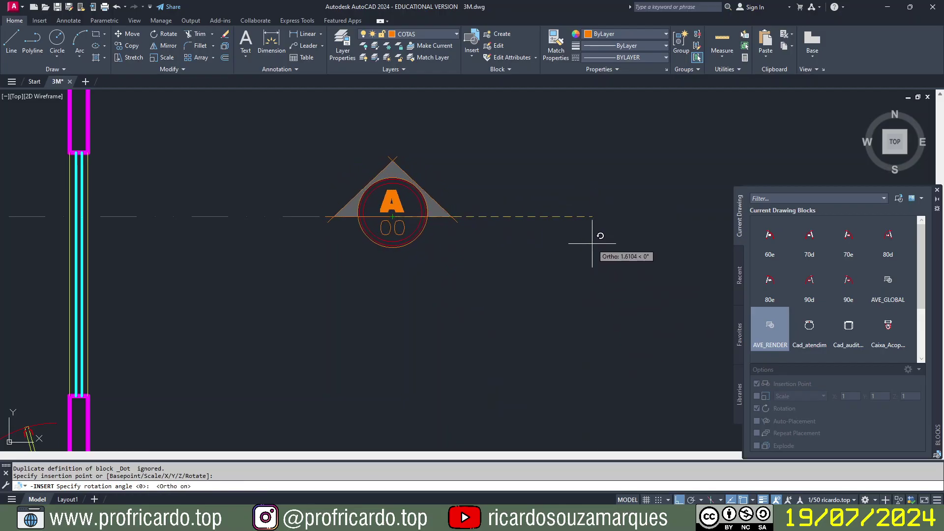
pyautogui.click(634, 192)
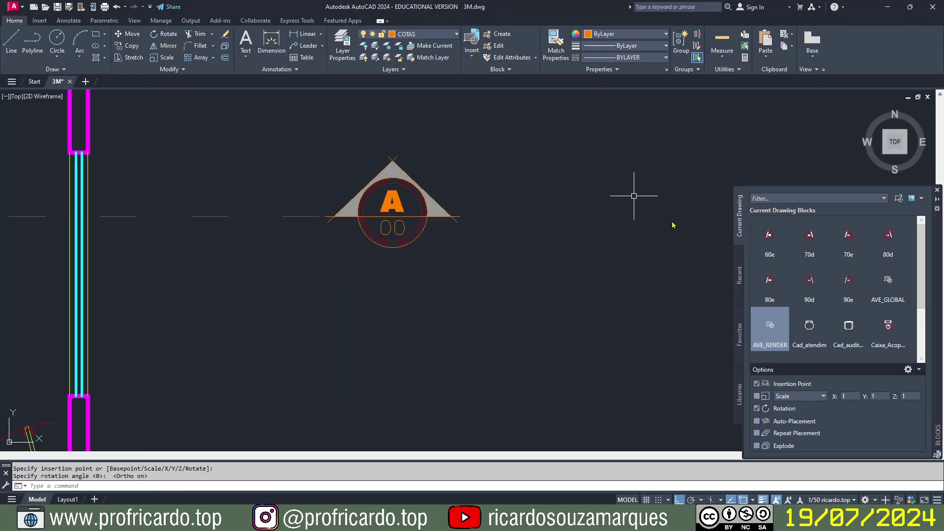
pyautogui.scroll(-5, 556, 317)
pyautogui.press('Escape')
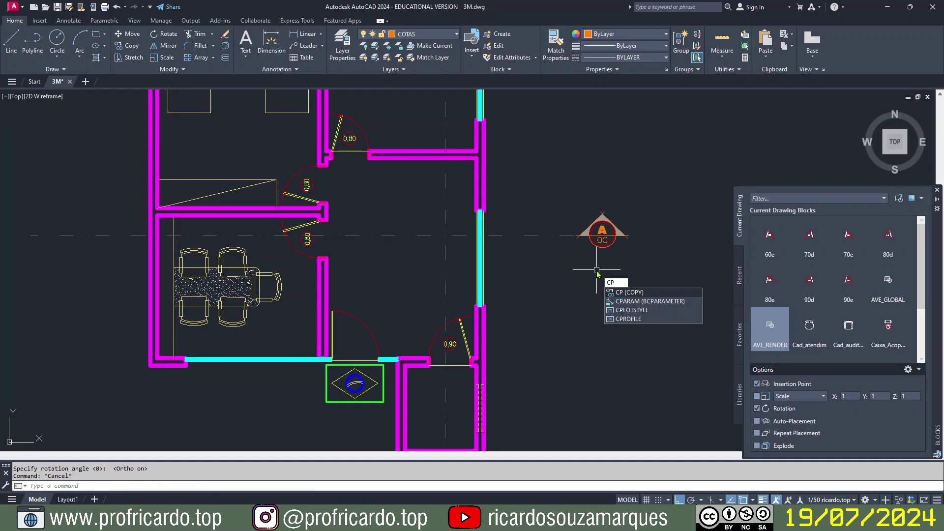
# Step: Copy the section A symbol to the west end of the horizontal axis line
pyautogui.press('Return')
pyautogui.click(601, 231)
pyautogui.press('Return')
pyautogui.click(602, 231)
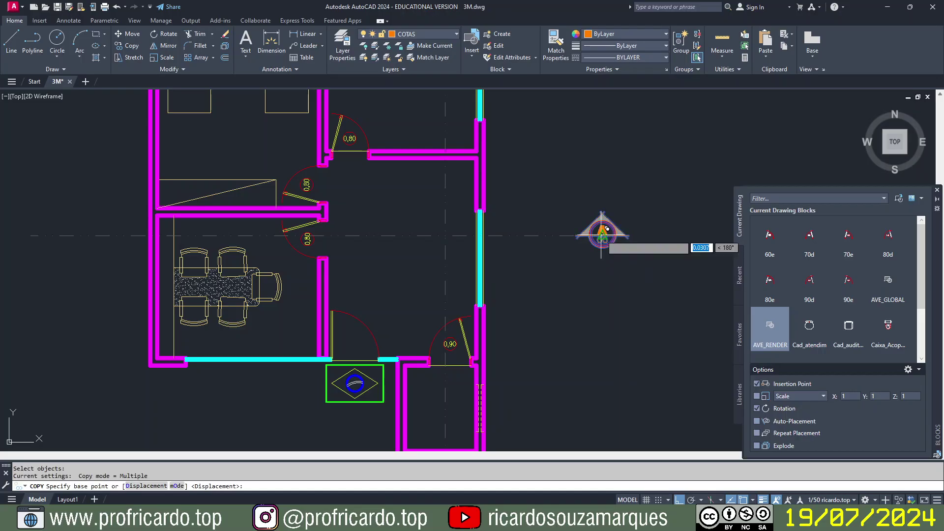
pyautogui.click(22, 232)
pyautogui.press('Escape')
pyautogui.scroll(-3, 211, 235)
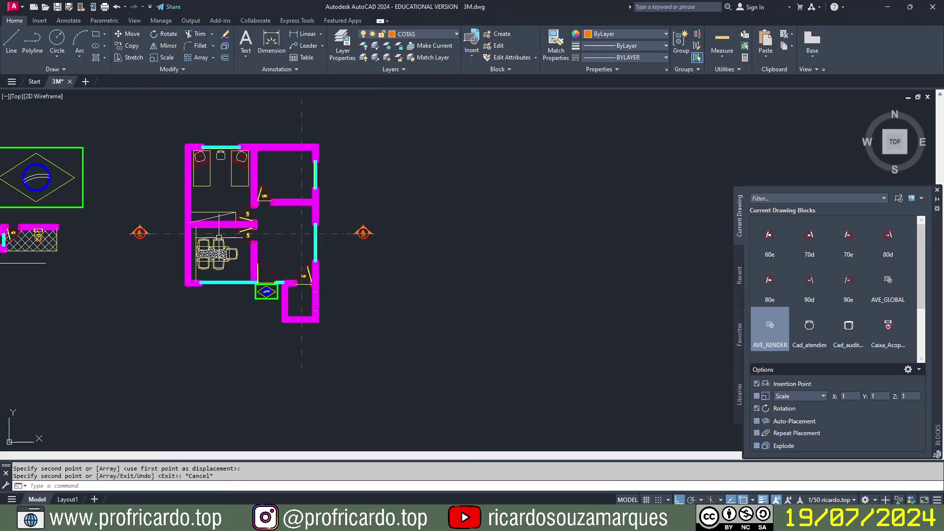
pyautogui.moveTo(306, 101); pyautogui.dragTo(310, 142, button='middle')
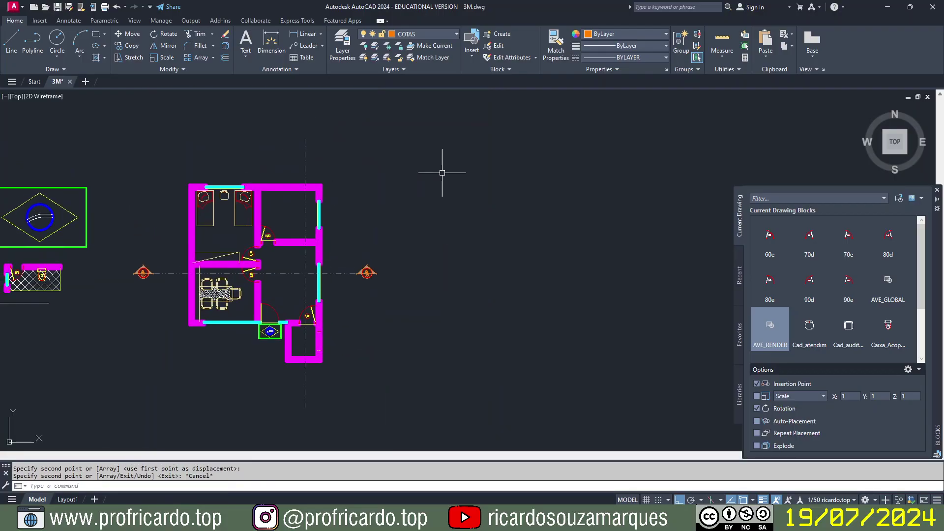
pyautogui.press('Escape')
pyautogui.press('Escape')
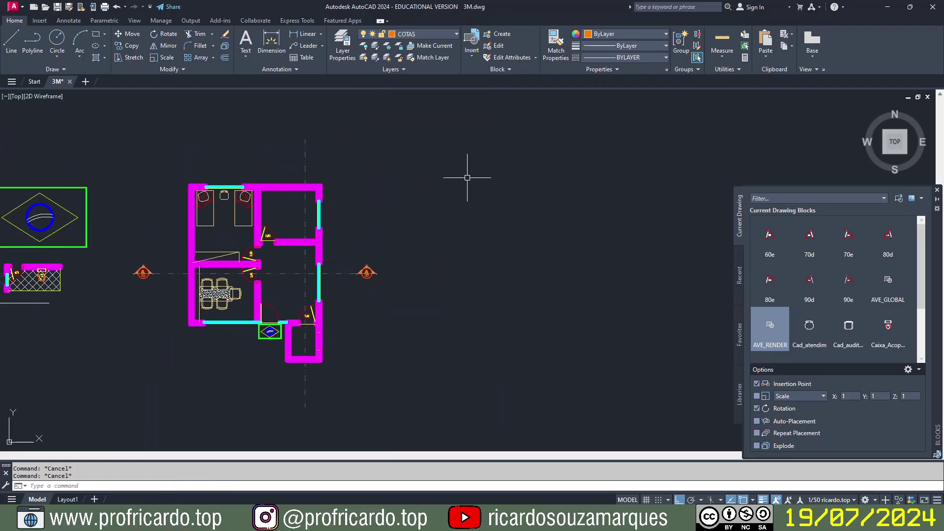
# Step: Insert the Chave Corte Vertical file from the Simbolos folder at the north end of the vertical axis line, unrotated
pyautogui.click(900, 198)
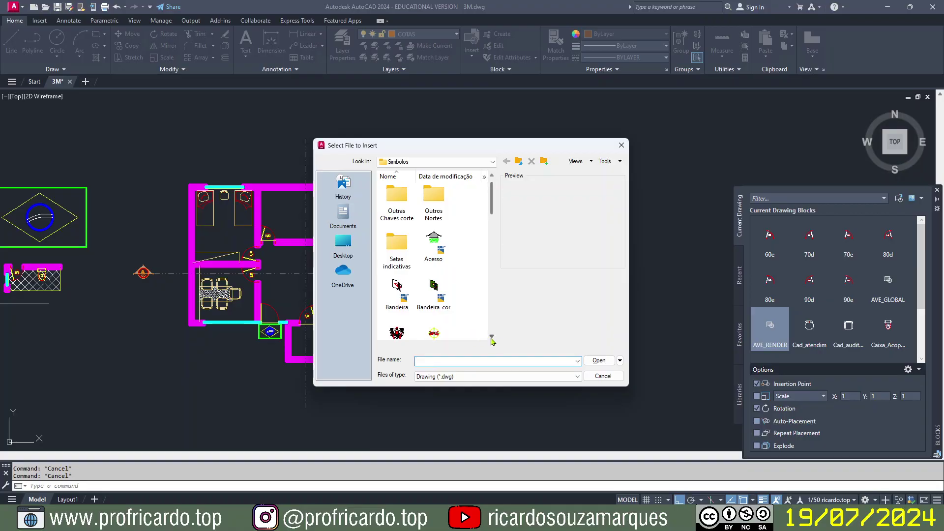
pyautogui.scroll(-3, 492, 337)
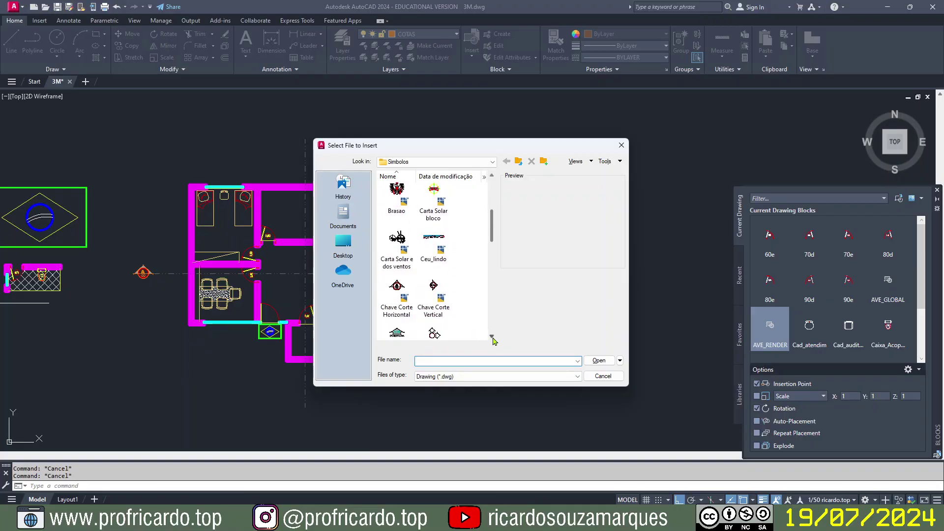
pyautogui.click(440, 305)
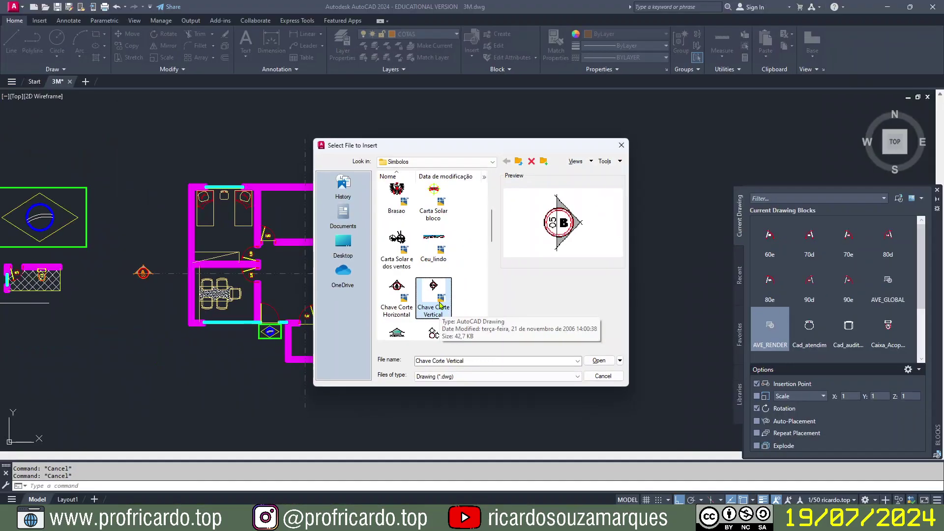
pyautogui.click(599, 360)
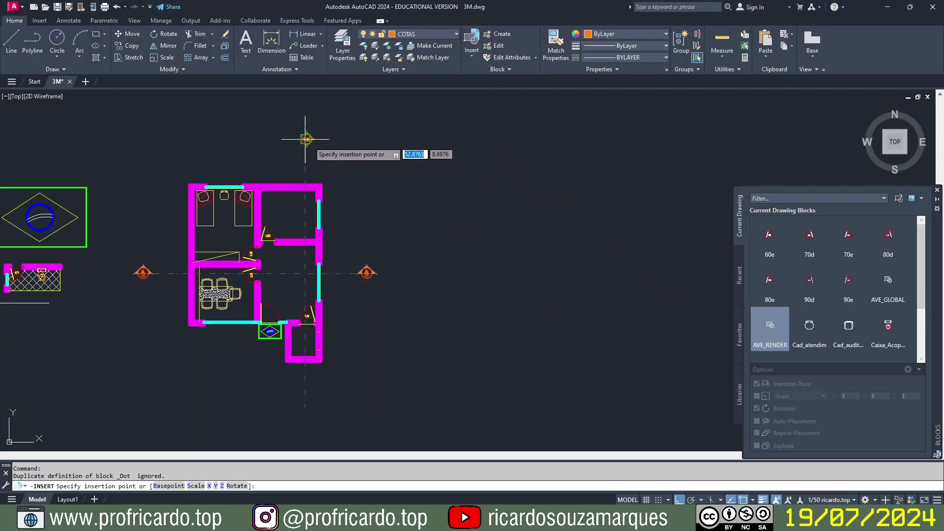
pyautogui.click(306, 139)
pyautogui.click(361, 124)
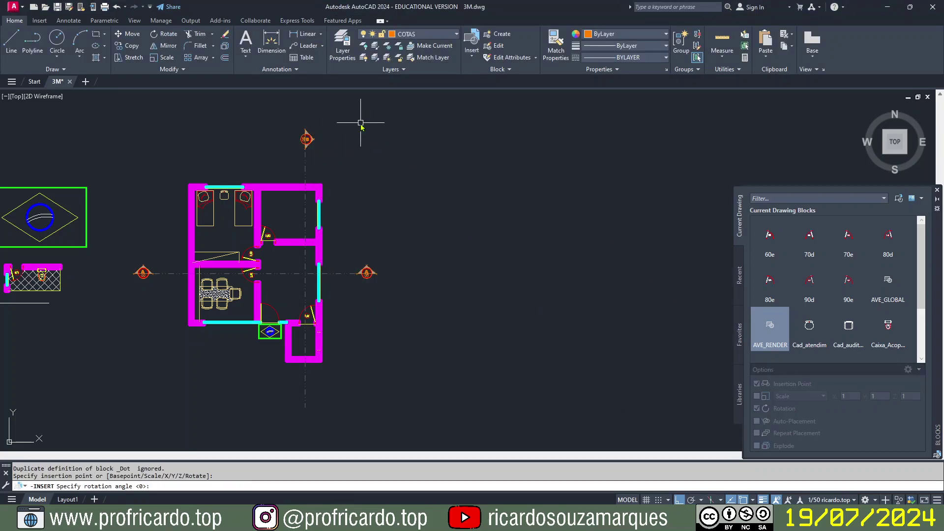
# Step: Copy the section B symbol from the north end to the south end of the vertical axis line
pyautogui.write('cp')
pyautogui.press('Return')
pyautogui.click(306, 139)
pyautogui.press('Return')
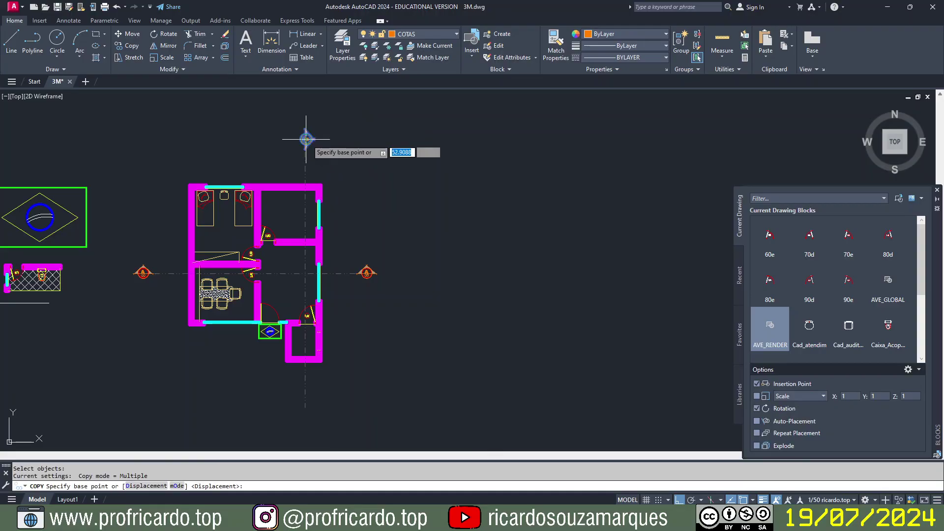
pyautogui.scroll(10, 305, 139)
pyautogui.click(310, 139)
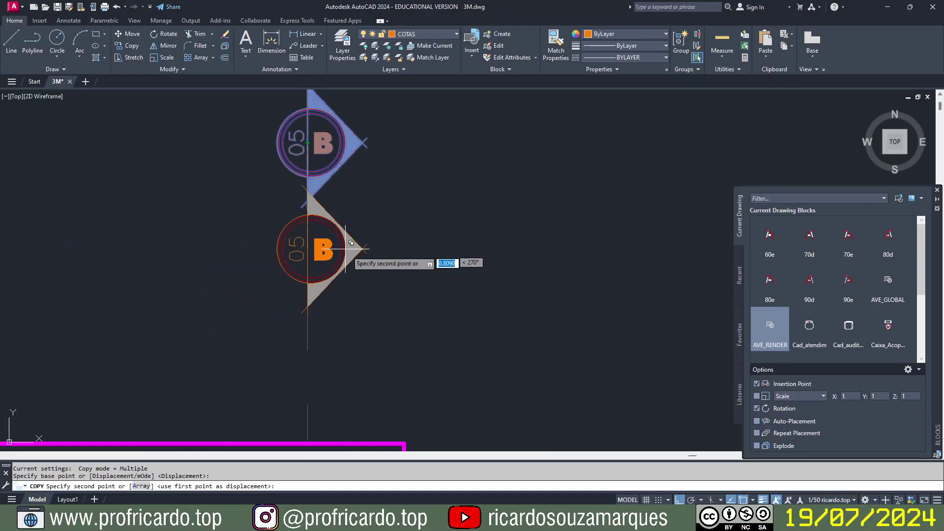
pyautogui.scroll(-4, 362, 312)
pyautogui.moveTo(367, 329); pyautogui.dragTo(367, 207, button='middle')
pyautogui.moveTo(446, 382); pyautogui.dragTo(471, 199, button='middle')
pyautogui.moveTo(349, 401); pyautogui.dragTo(398, 278, button='middle')
pyautogui.scroll(4, 388, 315)
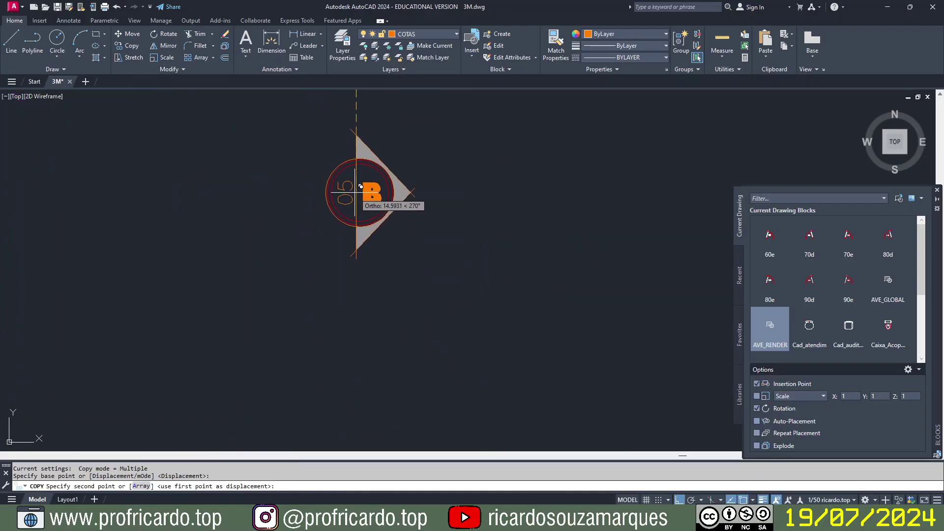
pyautogui.click(362, 164)
pyautogui.press('Escape')
pyautogui.scroll(-2, 443, 226)
pyautogui.moveTo(467, 236); pyautogui.dragTo(464, 308, button='middle')
pyautogui.moveTo(478, 276); pyautogui.dragTo(475, 296, button='middle')
pyautogui.scroll(-2, 477, 320)
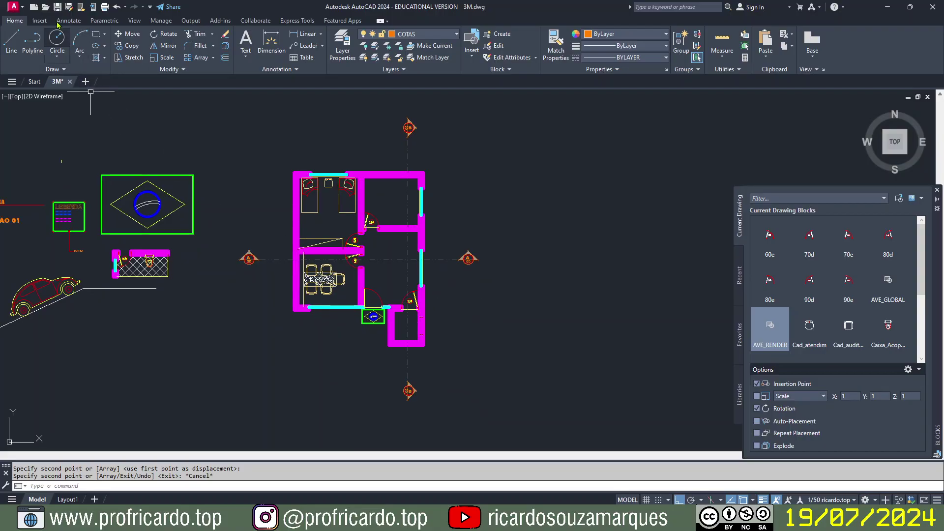
# Step: Save the drawing and close the Blocks palette
pyautogui.click(57, 8)
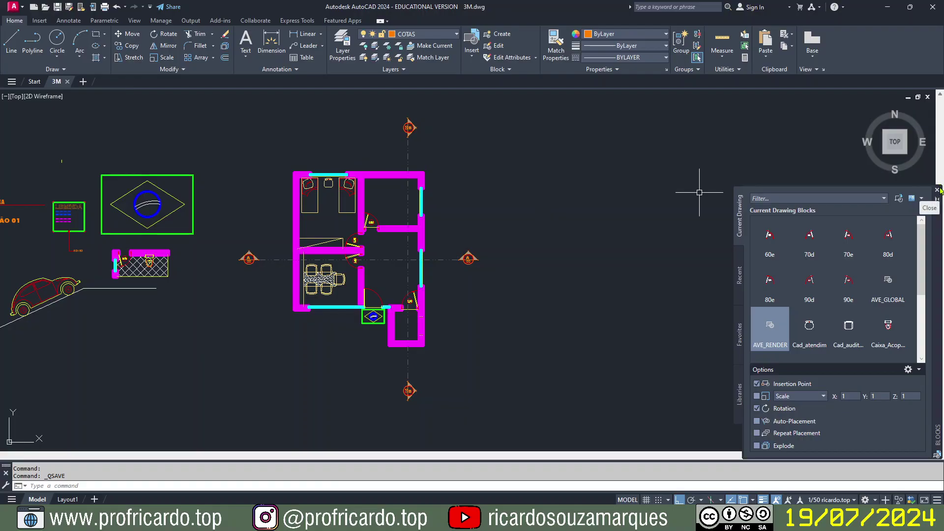
pyautogui.click(938, 190)
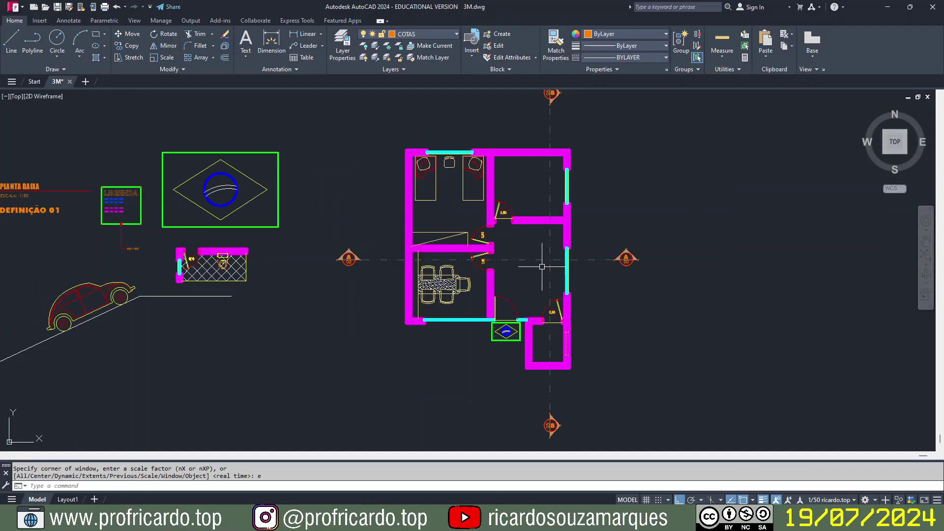
pyautogui.hotkey('ctrl', 's')
pyautogui.press('alt')
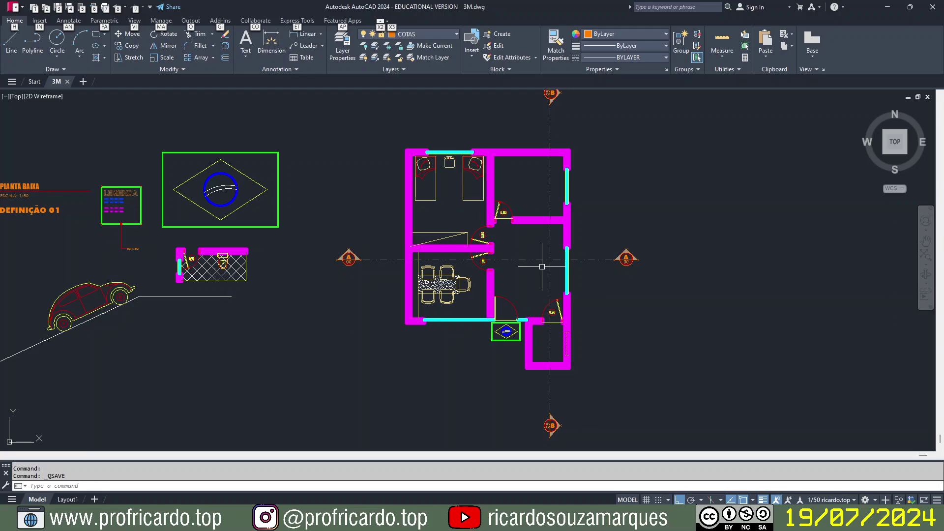
pyautogui.moveTo(539, 242); pyautogui.dragTo(496, 259, button='middle')
pyautogui.scroll(2, 501, 241)
pyautogui.moveTo(490, 292)
pyautogui.mouseDown(button='middle')
pyautogui.moveTo(407, 182)
pyautogui.moveTo(424, 255)
pyautogui.mouseUp(button='middle')
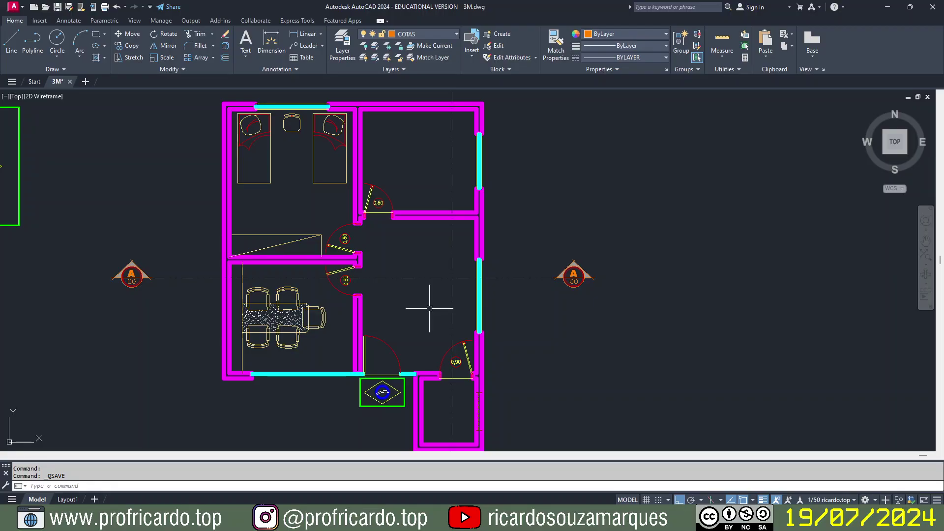
pyautogui.scroll(-2, 429, 308)
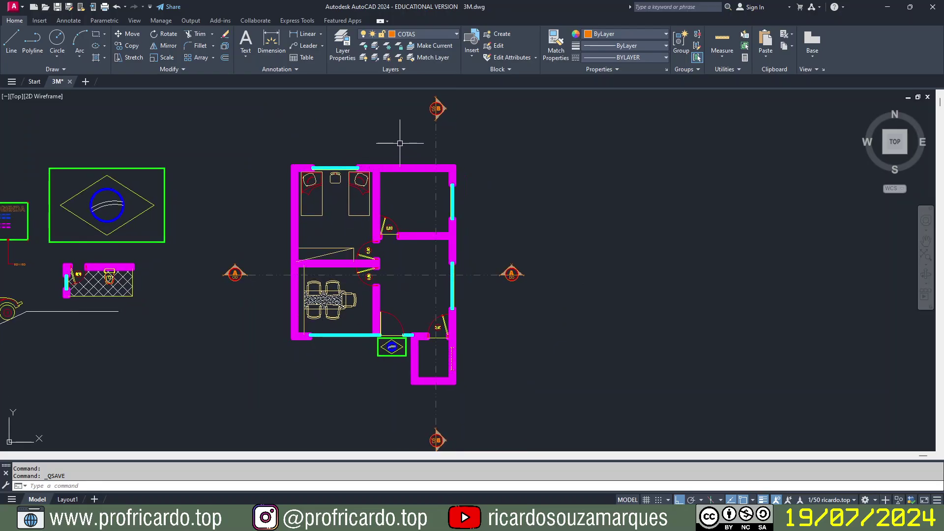
pyautogui.moveTo(436, 101)
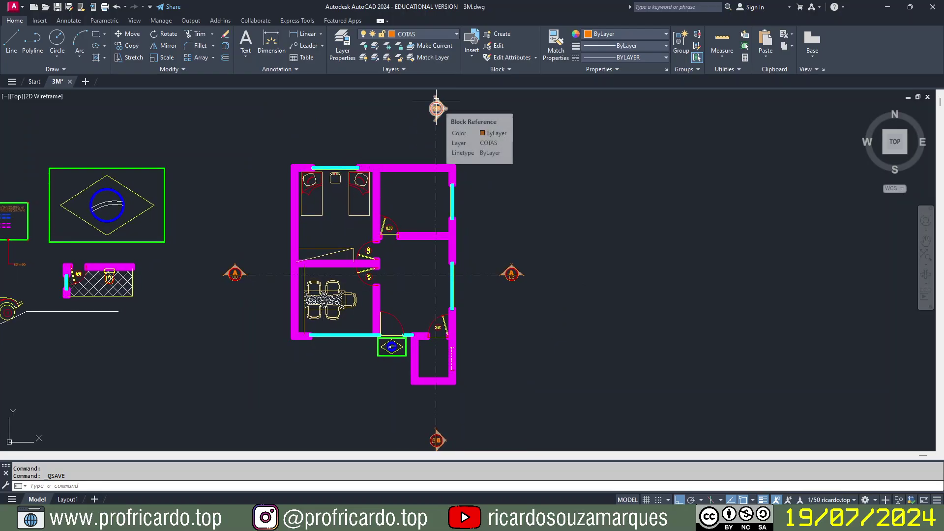
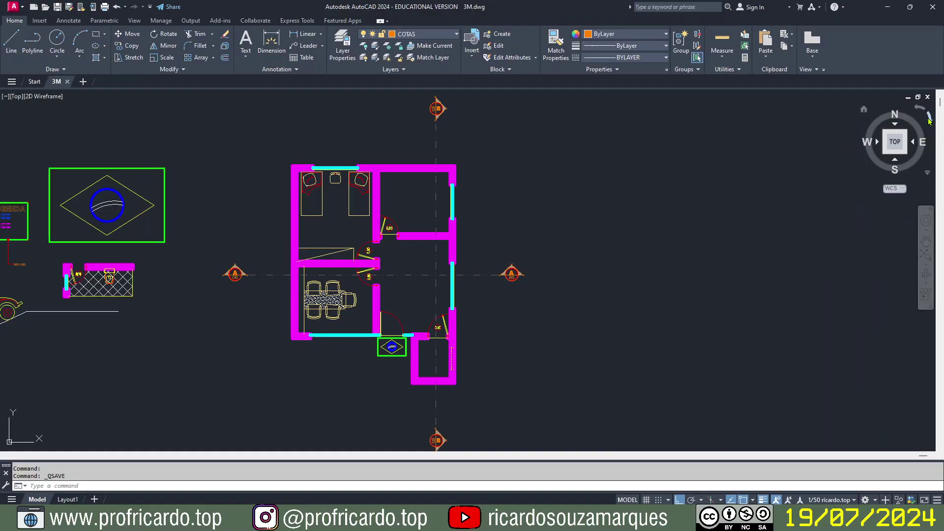
# Step: Rotate the top view of the plan so that east faces up and the section B axis runs horizontally
pyautogui.click(929, 118)
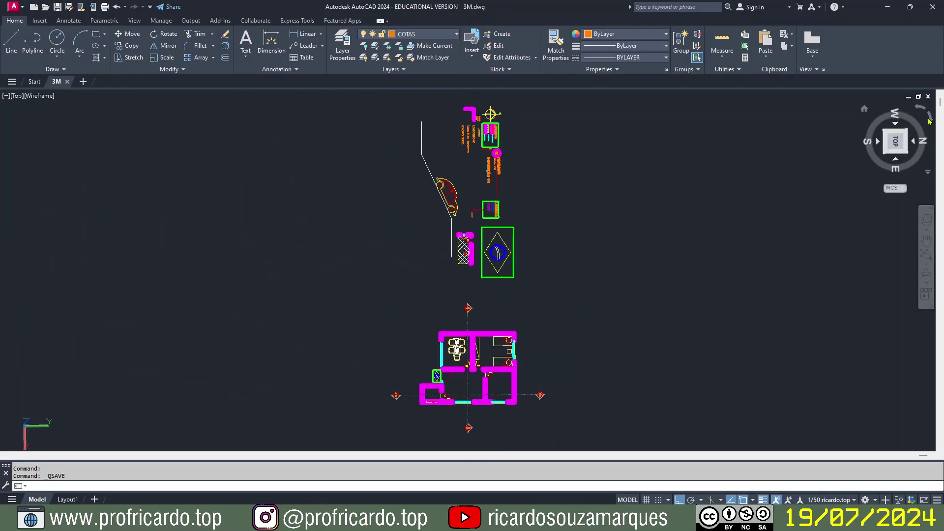
pyautogui.moveTo(868, 153)
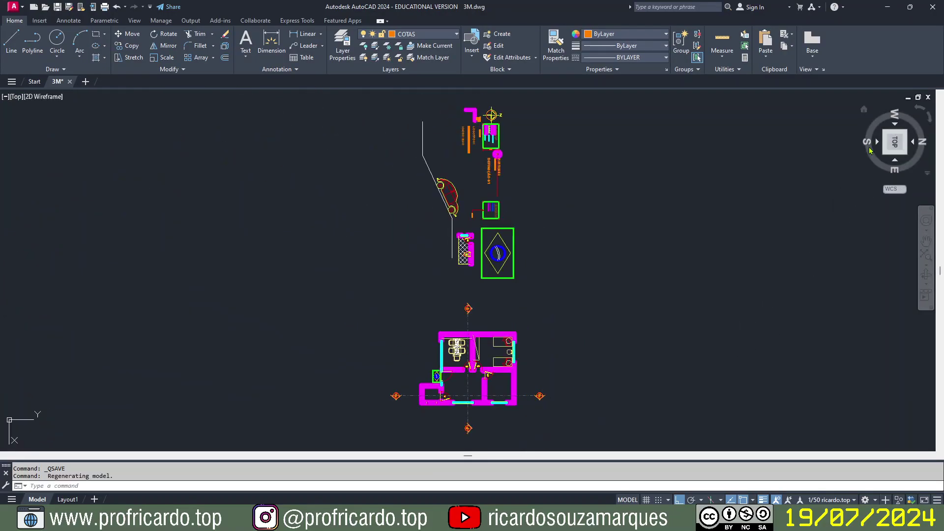
pyautogui.click(918, 108)
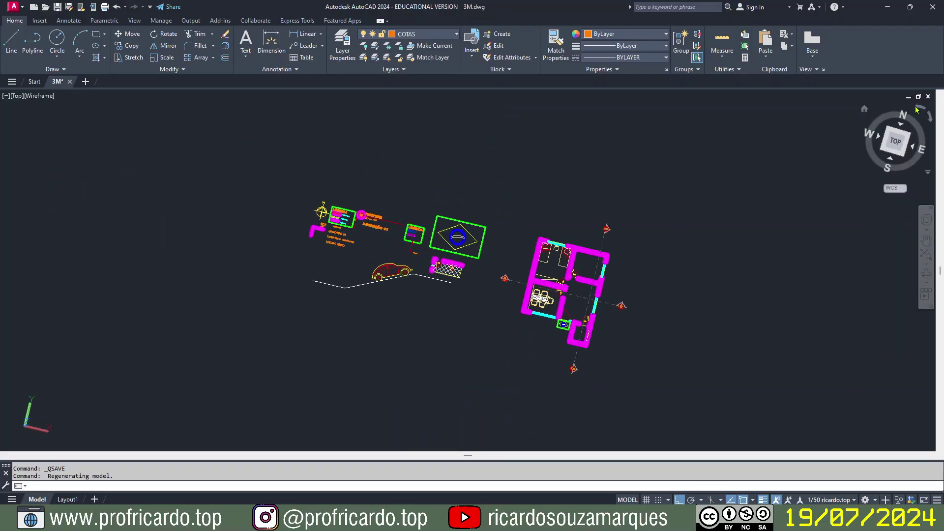
pyautogui.click(917, 109)
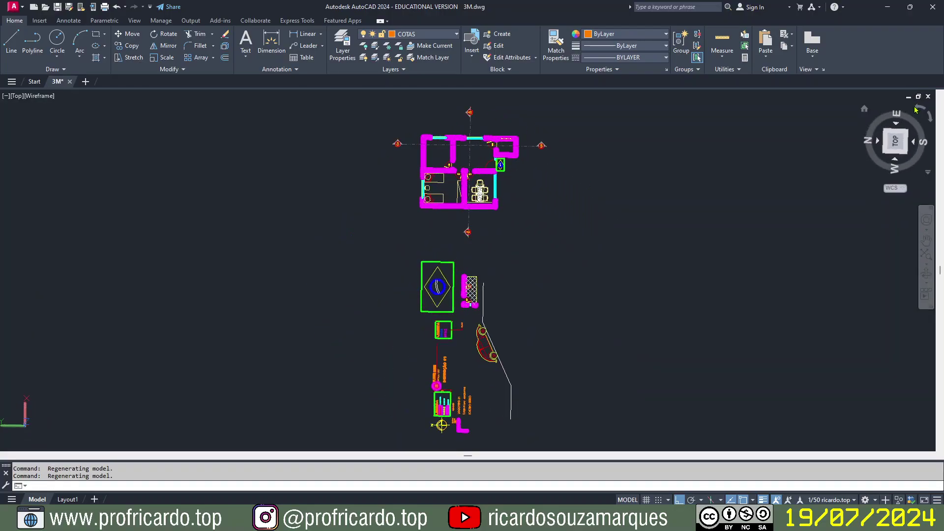
pyautogui.moveTo(544, 263); pyautogui.dragTo(533, 293, button='middle')
pyautogui.scroll(6, 481, 131)
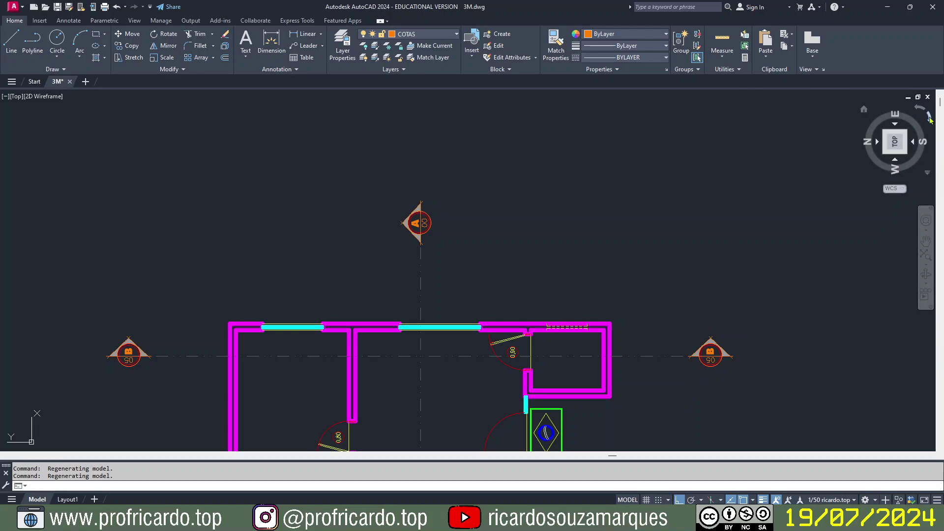
# Step: Turn the plan view so west faces up, and return it to the east-up orientation
pyautogui.click(929, 117)
pyautogui.click(929, 118)
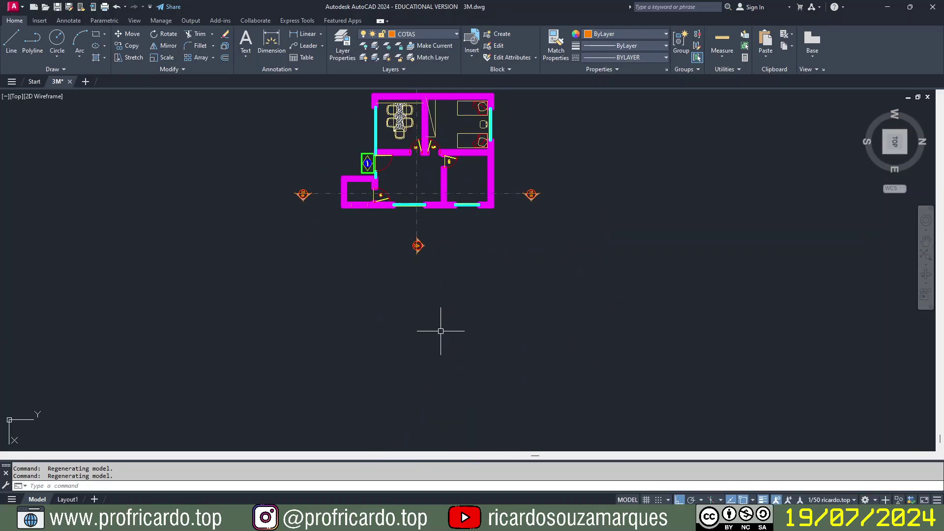
pyautogui.click(917, 111)
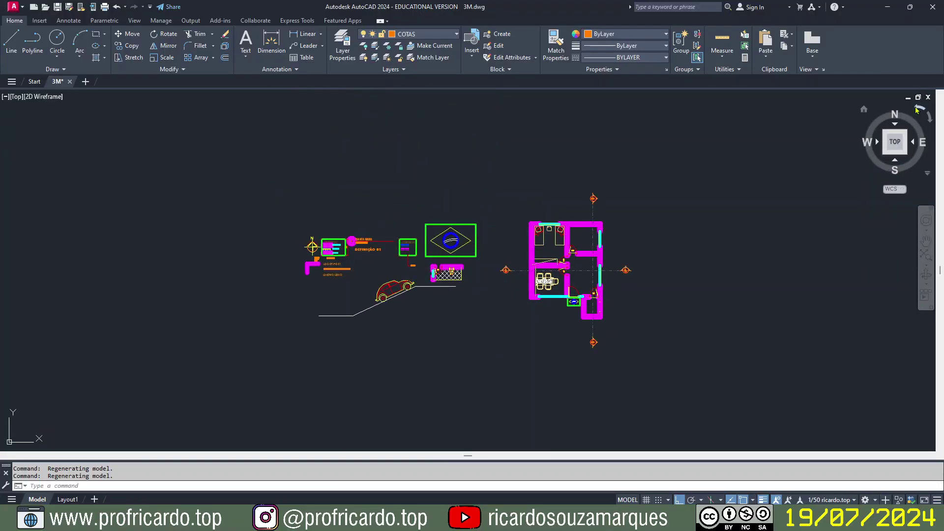
pyautogui.click(917, 111)
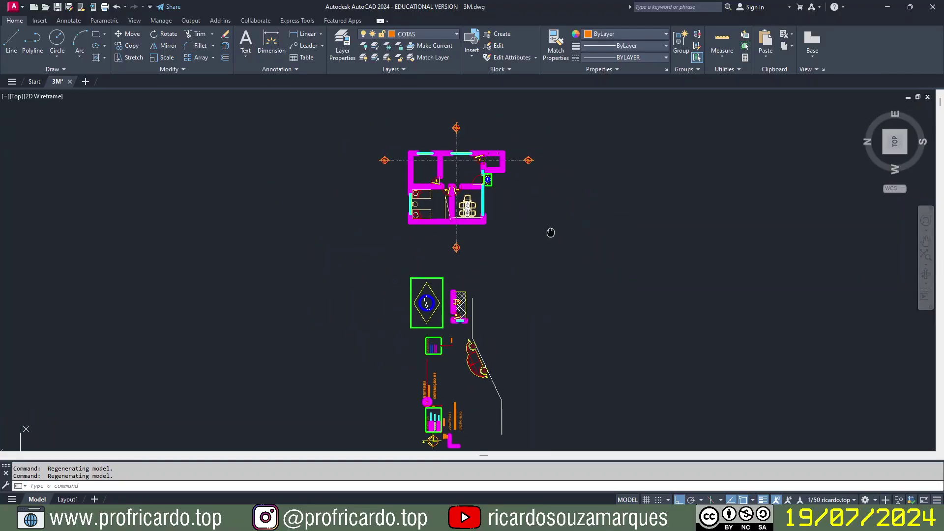
# Step: Save the drawing with the plan in its east-up view
pyautogui.scroll(6, 406, 174)
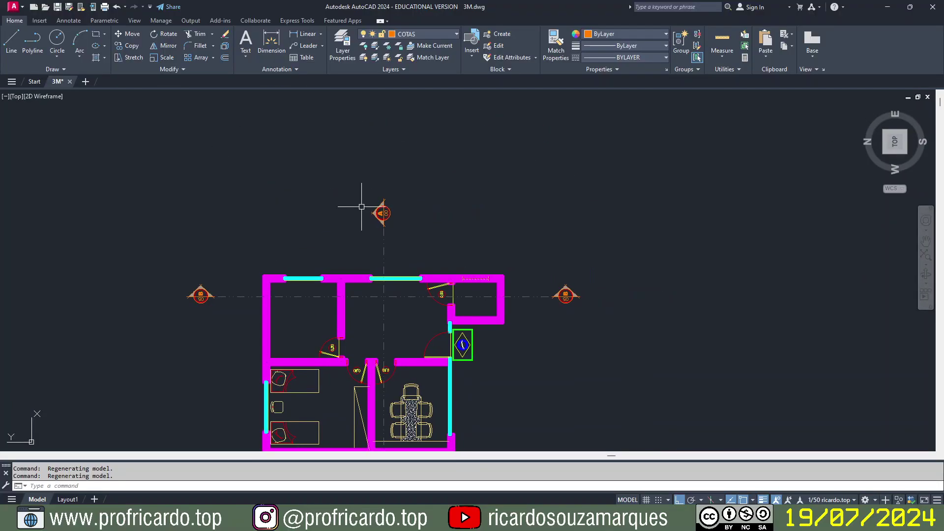
pyautogui.moveTo(313, 201); pyautogui.dragTo(331, 199, button='middle')
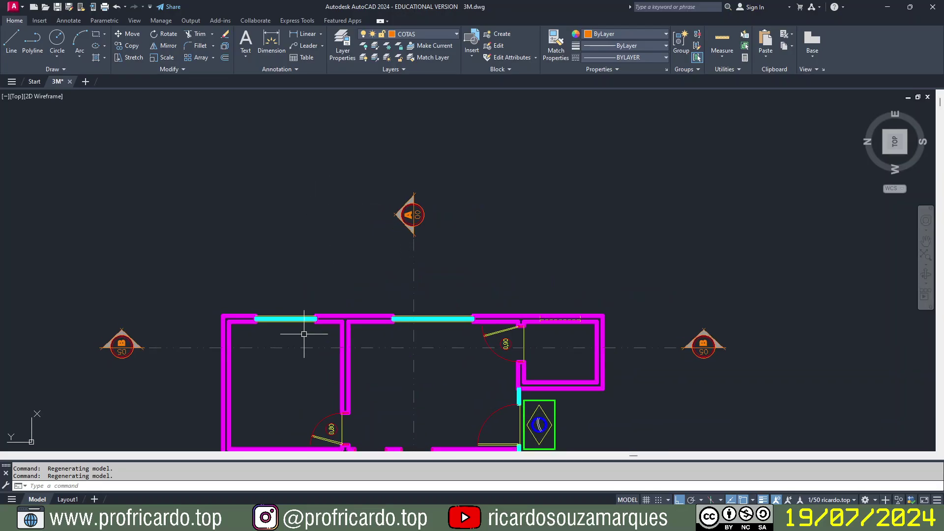
pyautogui.scroll(-1, 541, 221)
pyautogui.hotkey('ctrl', 's')
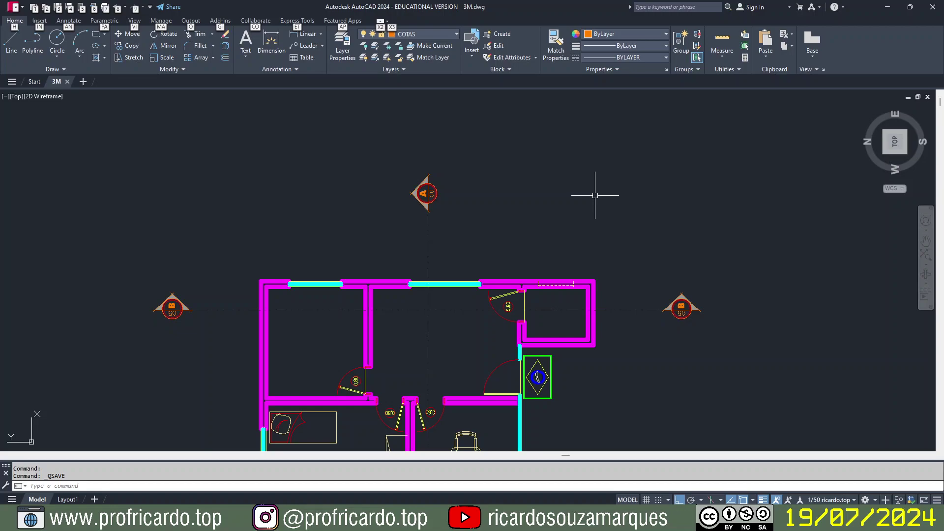
# Step: Draw a straight line on layer 02 beyond the east section A symbol, parallel to the section B axis, and save the drawing
pyautogui.click(456, 35)
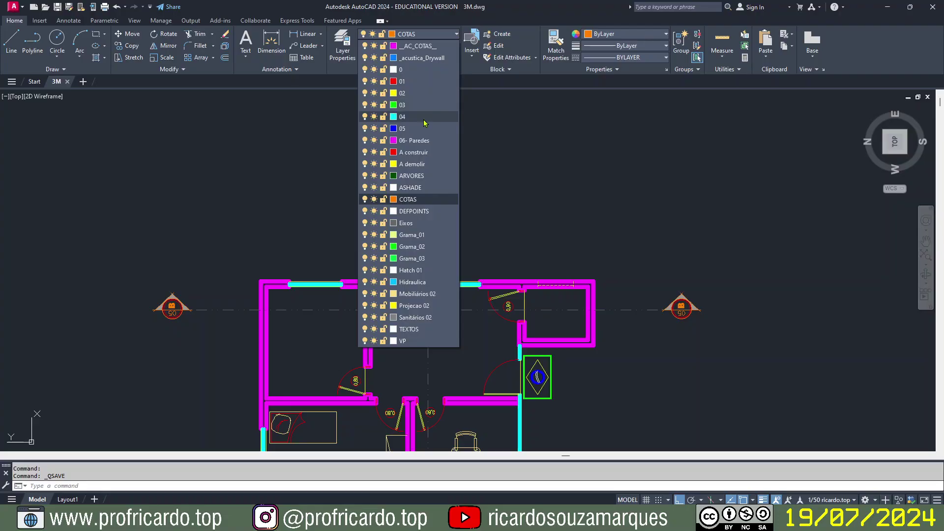
pyautogui.click(416, 93)
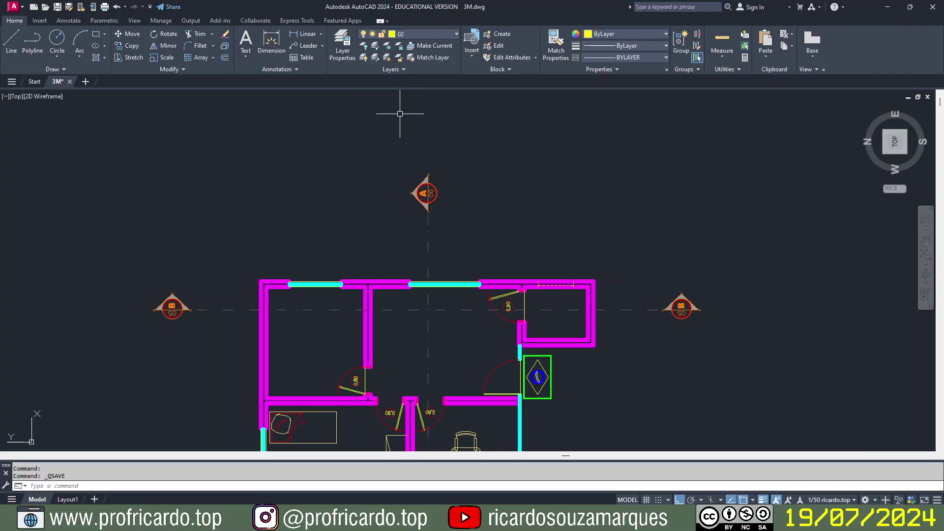
pyautogui.write('L')
pyautogui.press('Return')
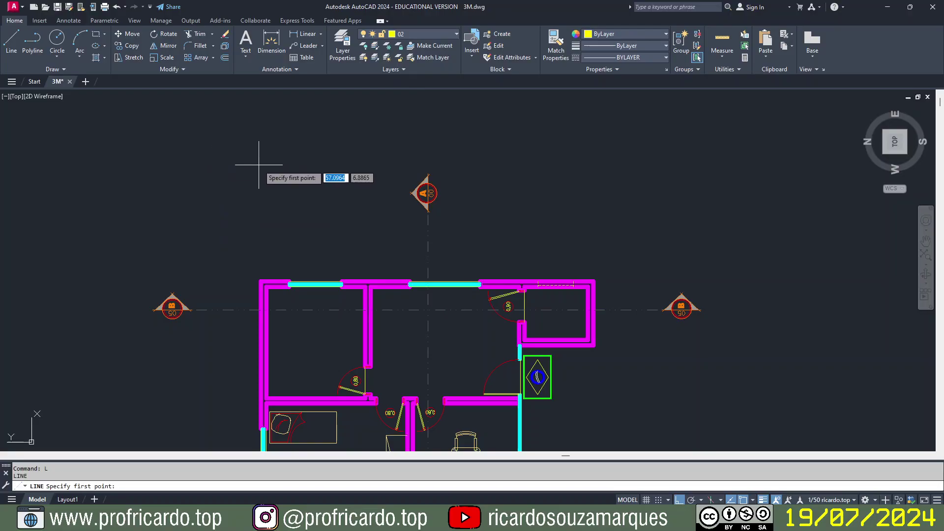
pyautogui.click(207, 159)
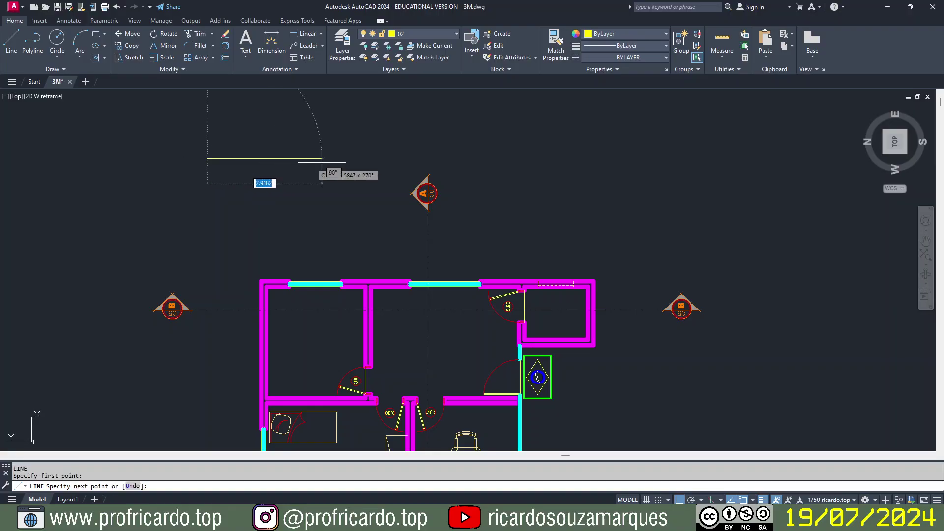
pyautogui.click(652, 159)
pyautogui.press('Escape')
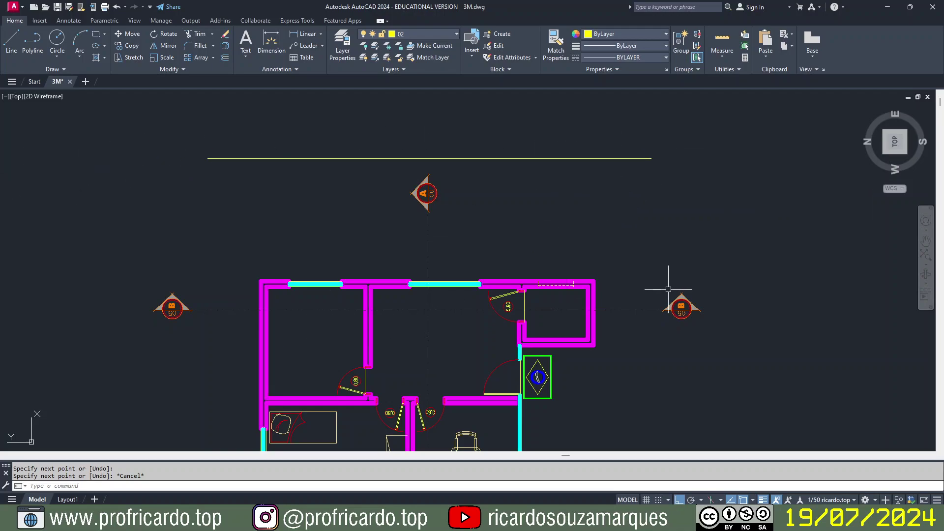
pyautogui.moveTo(646, 247); pyautogui.dragTo(634, 295, button='middle')
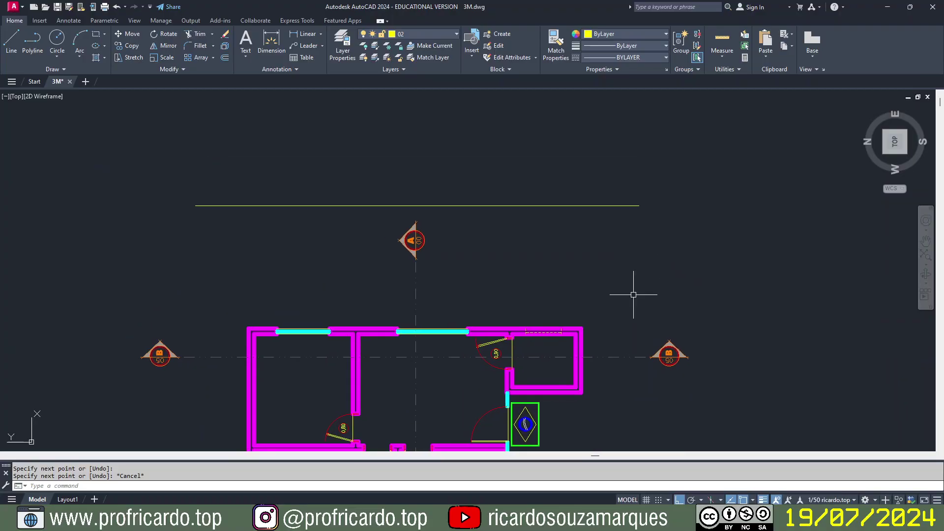
pyautogui.hotkey('ctrl', 's')
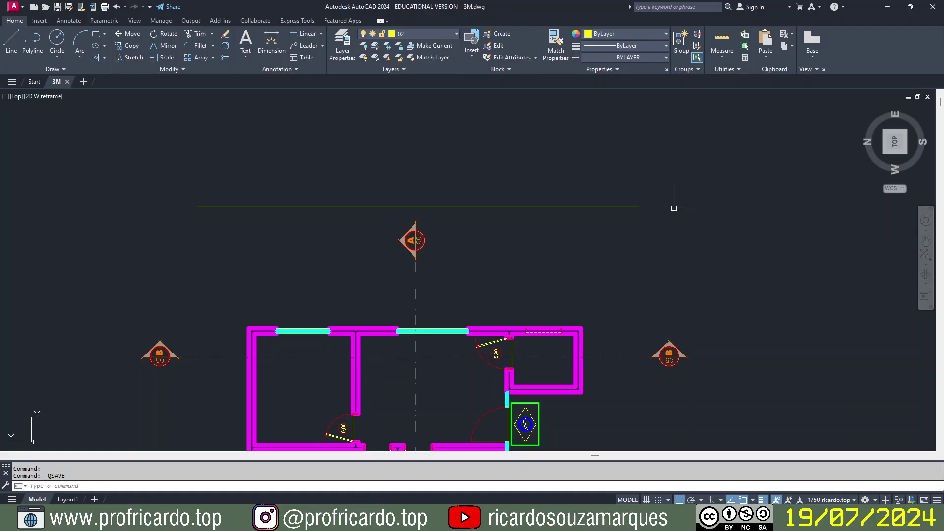
# Step: On layer 06- Paredes, project a line from the north wall's outer face at the section B axis eastward past the yellow line
pyautogui.click(456, 34)
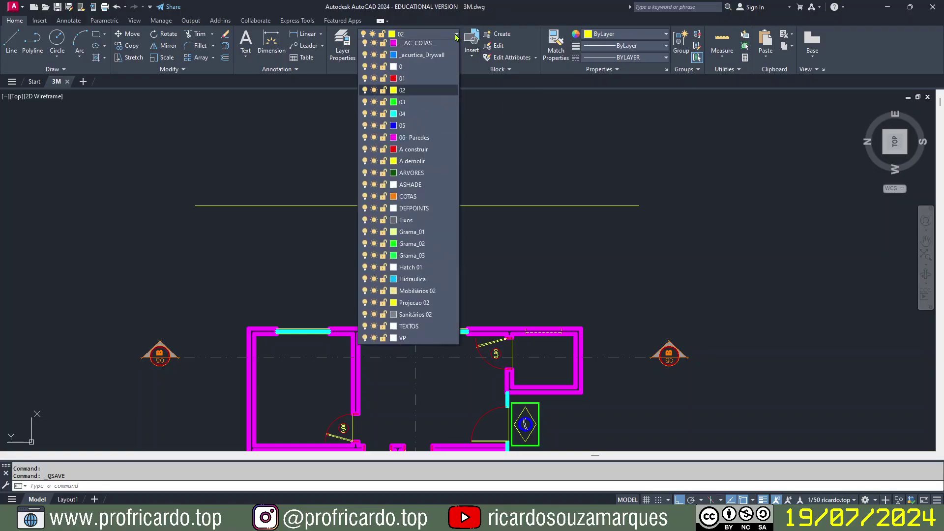
pyautogui.click(414, 103)
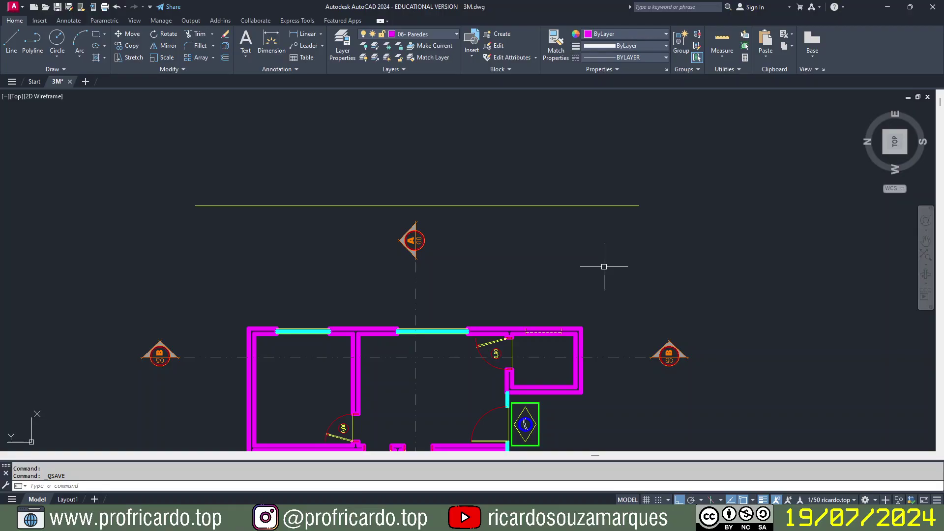
pyautogui.moveTo(338, 260); pyautogui.dragTo(305, 285, button='middle')
pyautogui.write('L')
pyautogui.press('Return')
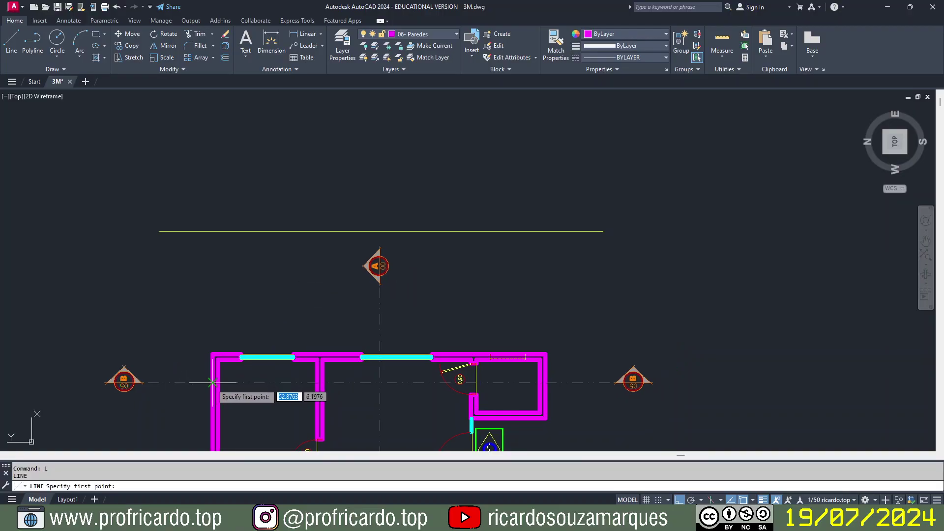
pyautogui.scroll(3, 212, 382)
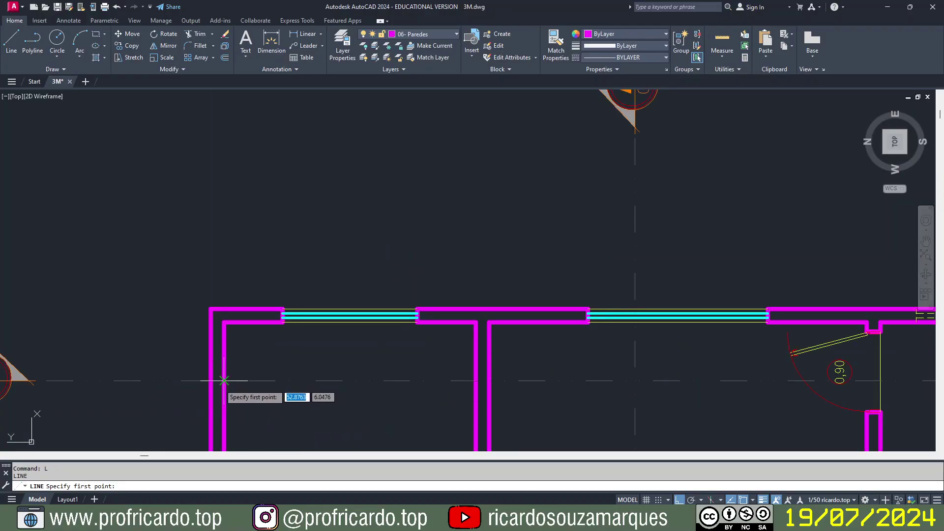
pyautogui.click(210, 381)
pyautogui.scroll(-5, 219, 305)
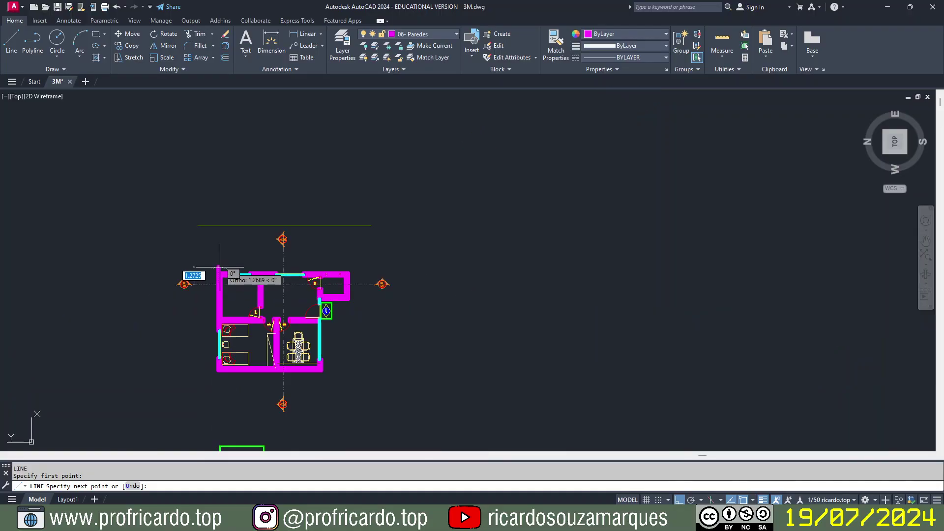
pyautogui.click(209, 229)
pyautogui.press('Escape')
pyautogui.press('Return')
pyautogui.scroll(6, 197, 387)
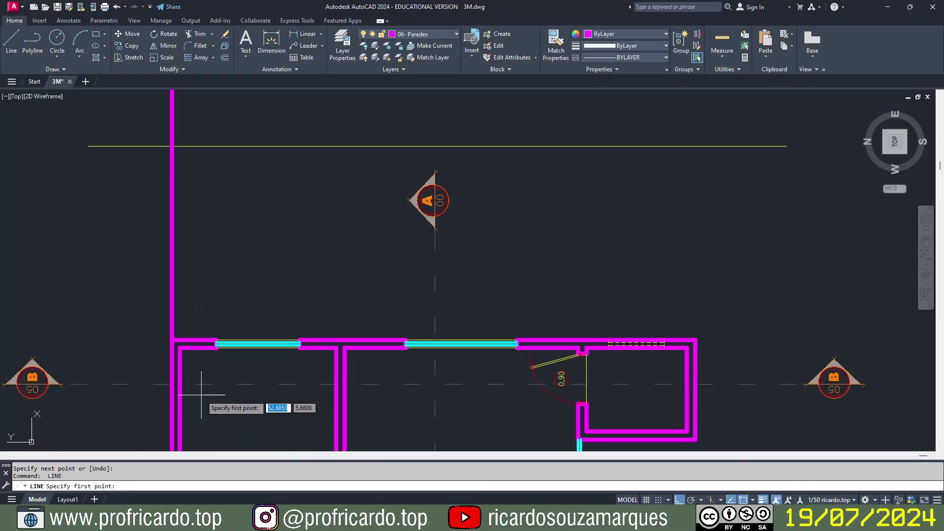
pyautogui.click(155, 385)
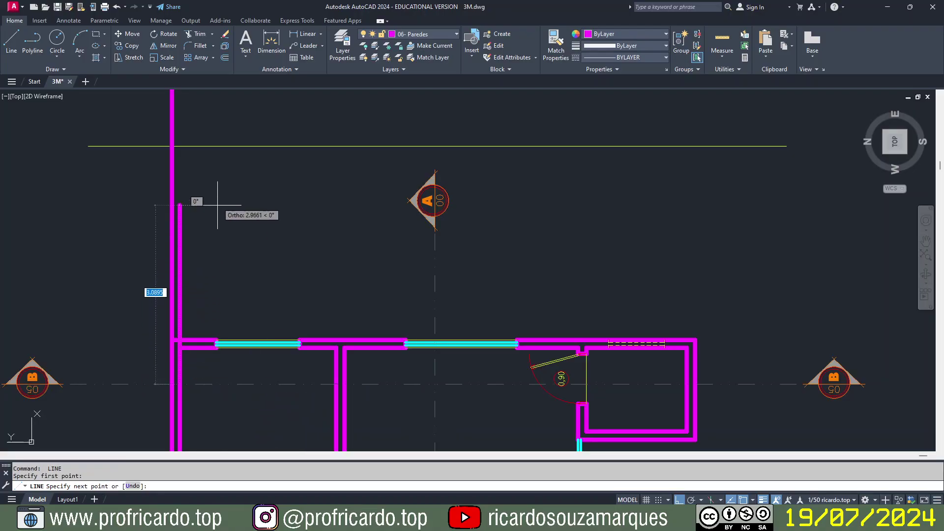
pyautogui.moveTo(220, 117); pyautogui.dragTo(214, 219, button='middle')
pyautogui.scroll(-2, 212, 189)
pyautogui.moveTo(227, 131); pyautogui.dragTo(220, 229, button='middle')
pyautogui.scroll(-4, 228, 165)
pyautogui.press('Escape')
# Step: Erase the line projected eastward from the north wall's outer face
pyautogui.write('e')
pyautogui.press('Return')
pyautogui.moveTo(237, 154); pyautogui.dragTo(163, 165)
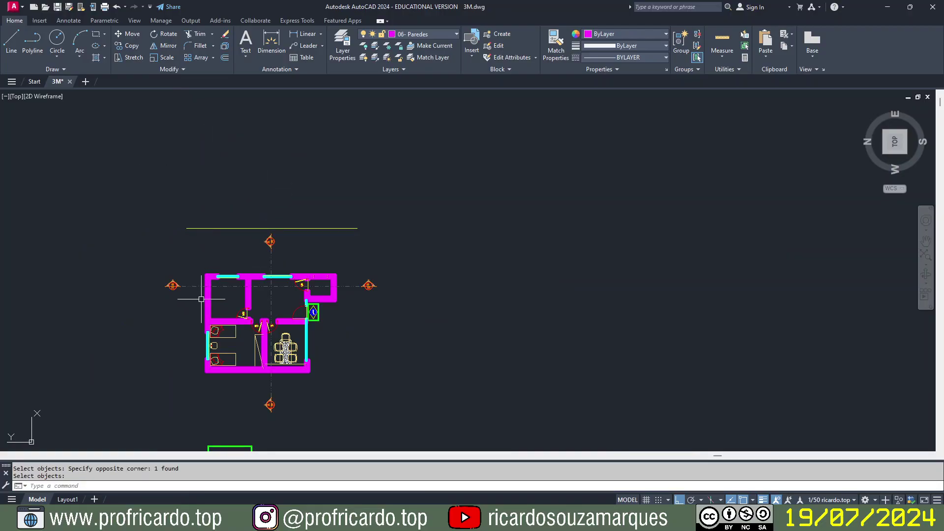
pyautogui.scroll(4, 199, 296)
pyautogui.moveTo(228, 225); pyautogui.dragTo(137, 236, button='middle')
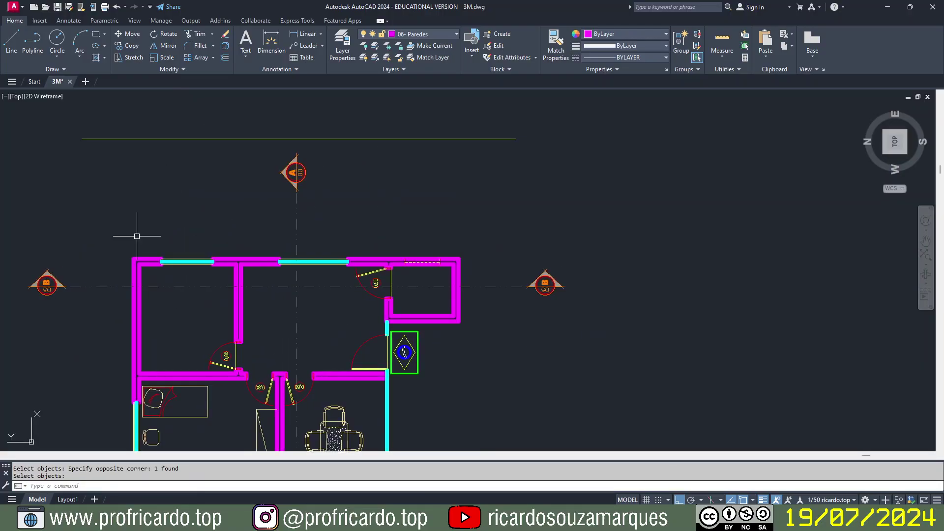
pyautogui.write('xl')
pyautogui.press('Return')
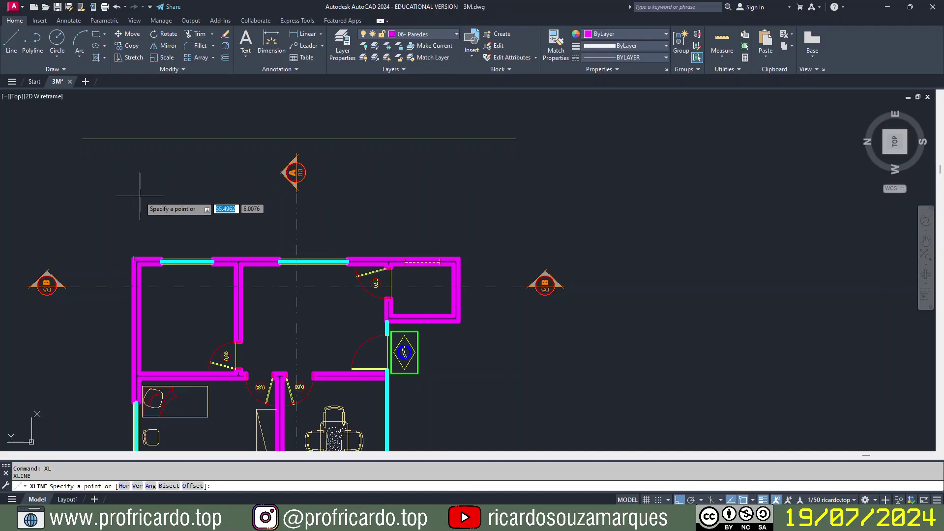
pyautogui.click(123, 487)
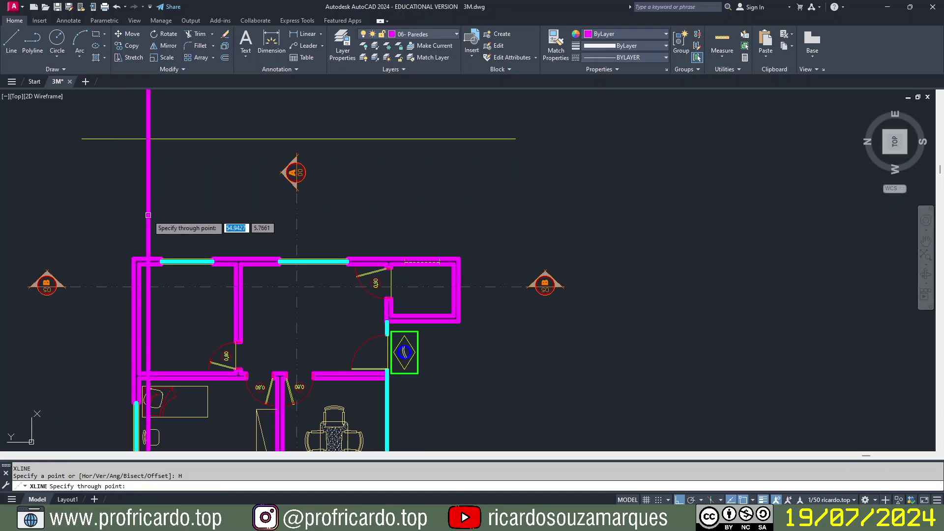
pyautogui.press('Escape')
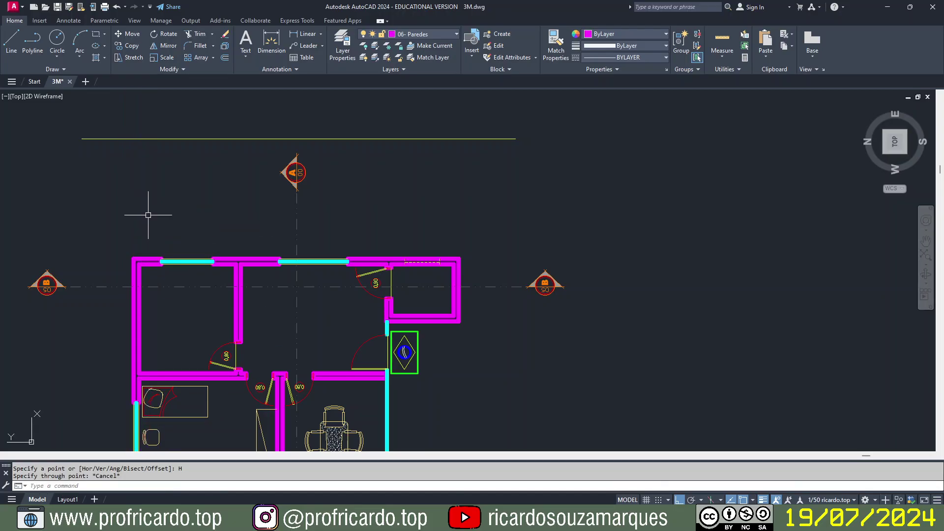
pyautogui.press('Escape')
pyautogui.write('xl')
pyautogui.press('Return')
pyautogui.click(137, 486)
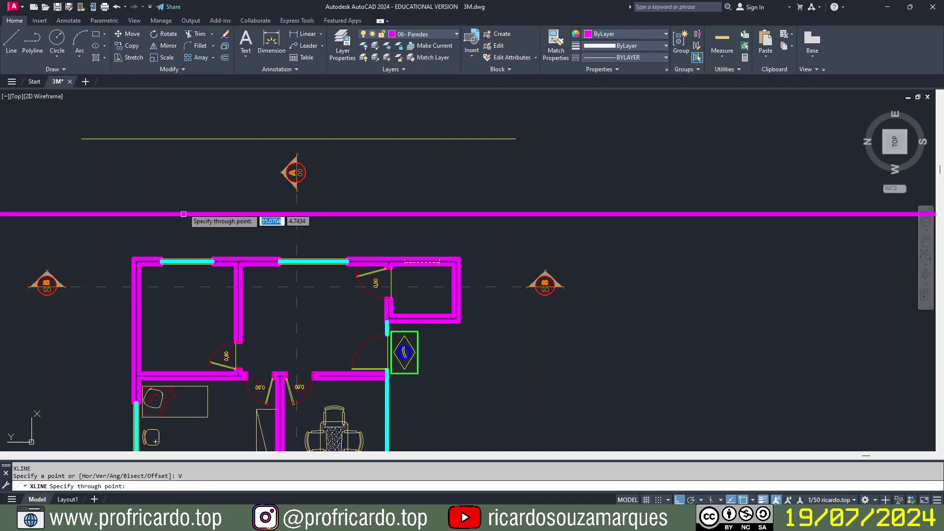
pyautogui.press('Return')
# Step: With XLINE's Hor option, draw construction lines through the north wall's outer and inner faces at the section B axis
pyautogui.press('Return')
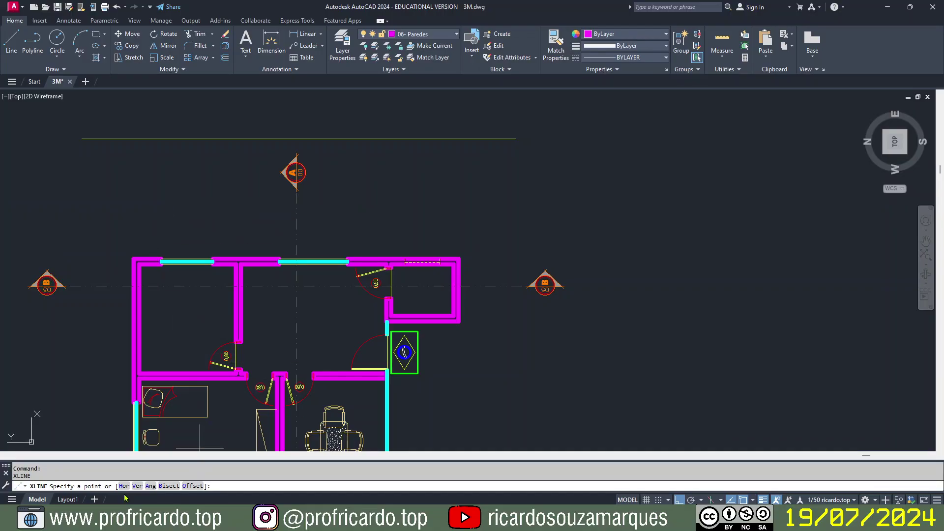
pyautogui.click(123, 486)
pyautogui.scroll(5, 115, 277)
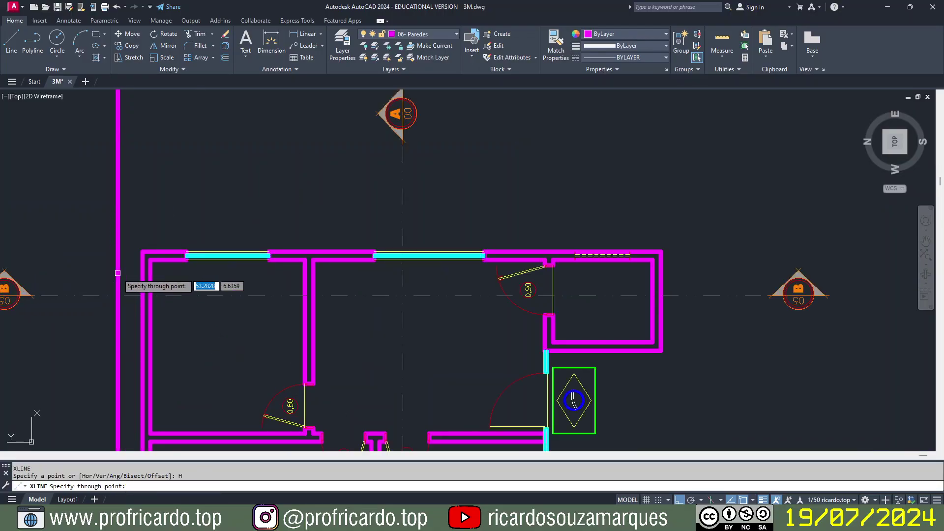
pyautogui.moveTo(130, 308); pyautogui.dragTo(75, 263, button='middle')
pyautogui.scroll(2, 95, 320)
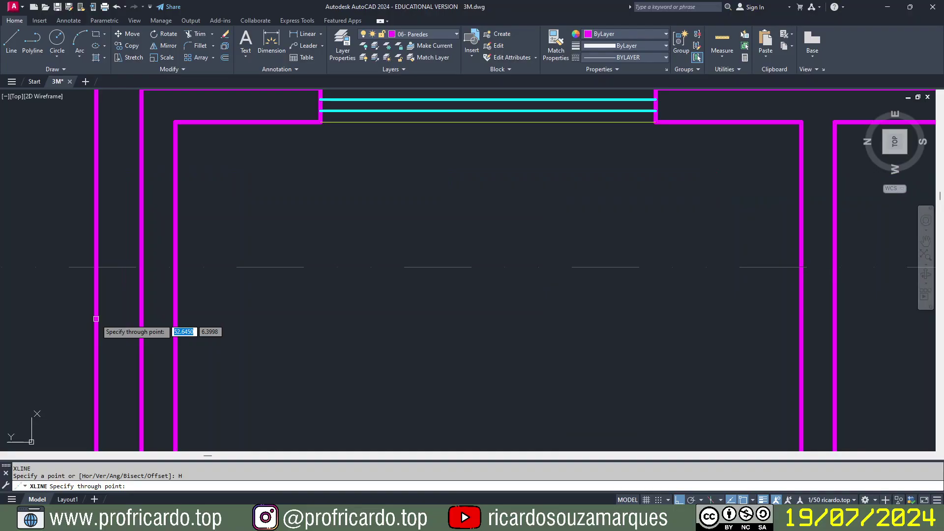
pyautogui.click(142, 267)
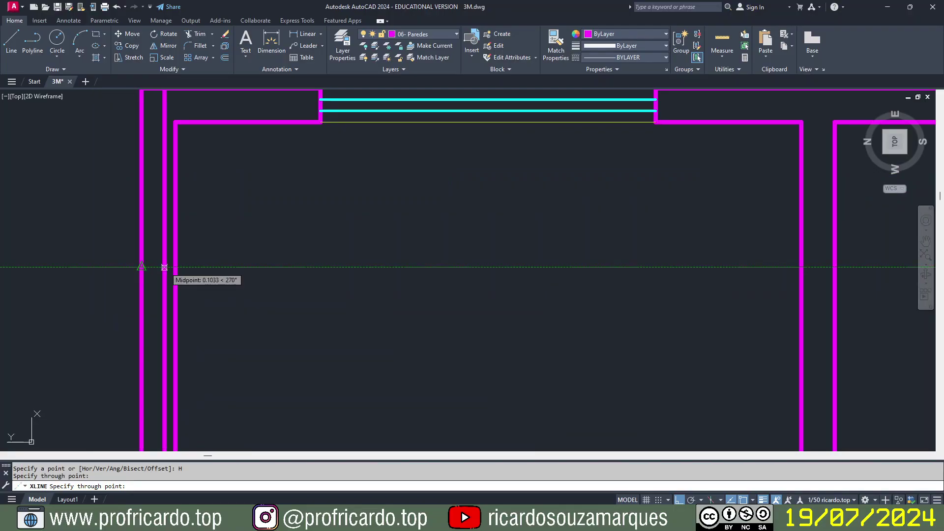
pyautogui.click(176, 267)
# Step: Add horizontal construction lines through both faces of the interior partition and of the wall with the 0,90 door
pyautogui.moveTo(502, 329); pyautogui.dragTo(59, 345, button='middle')
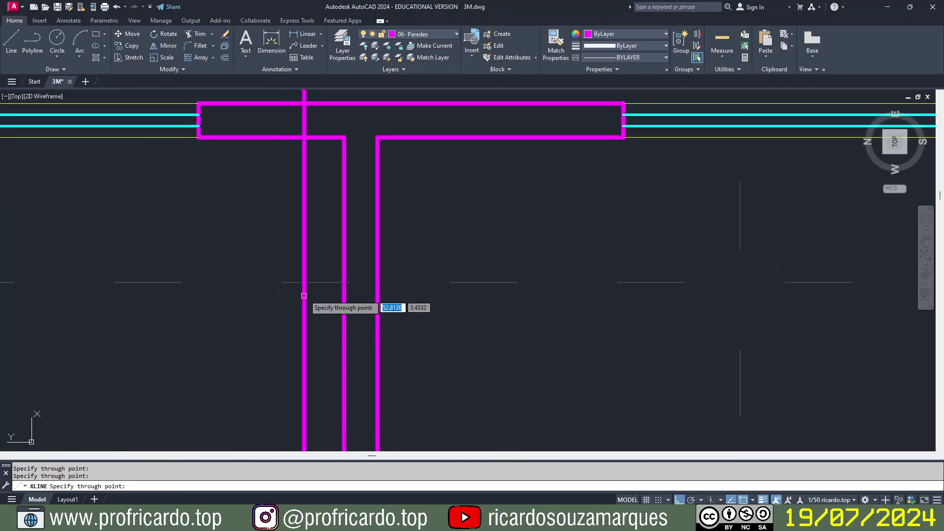
pyautogui.click(344, 284)
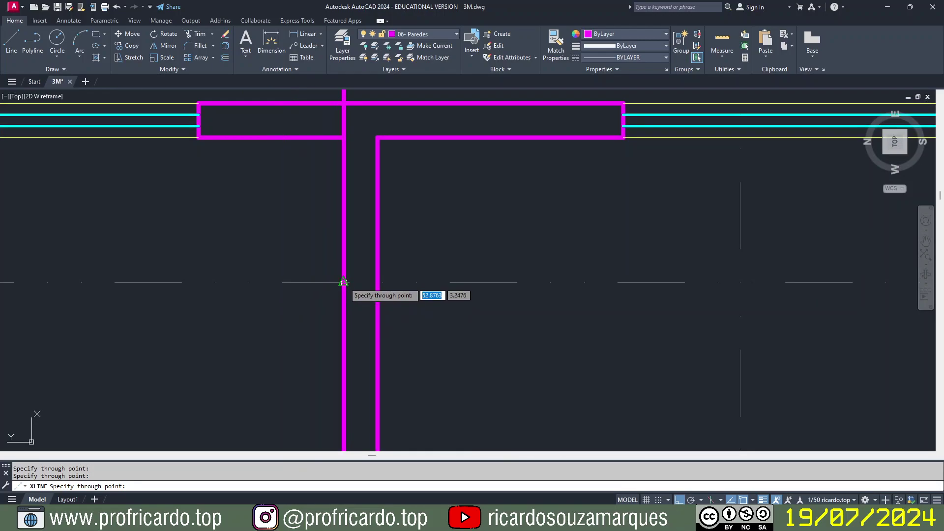
pyautogui.click(377, 283)
pyautogui.scroll(-2, 521, 328)
pyautogui.moveTo(585, 320); pyautogui.dragTo(115, 300, button='middle')
pyautogui.moveTo(652, 299); pyautogui.dragTo(455, 299, button='middle')
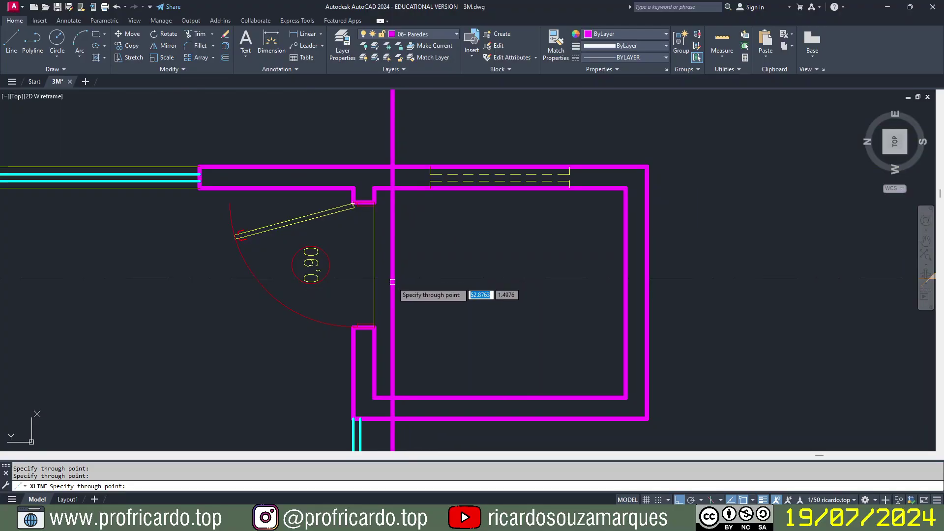
pyautogui.scroll(2, 396, 279)
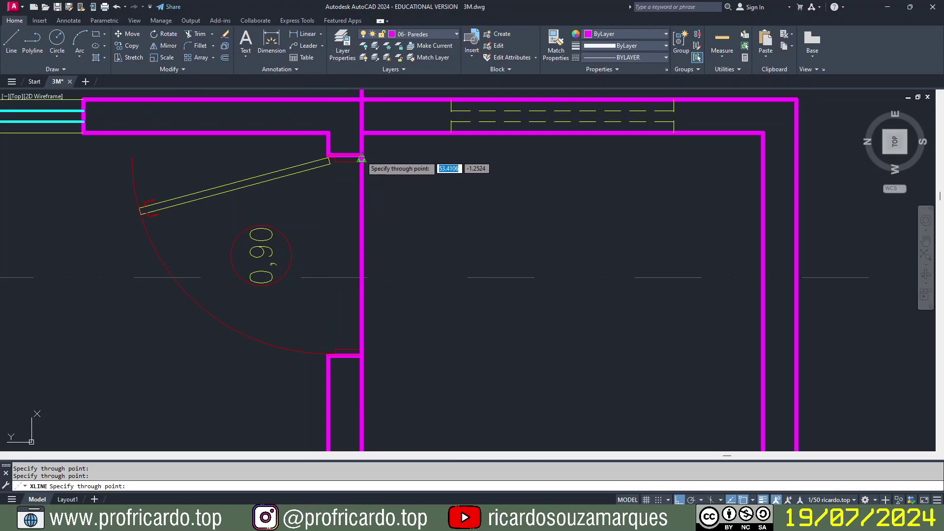
pyautogui.click(328, 133)
# Step: Add horizontal construction lines through both faces of the south end wall and save the drawing
pyautogui.moveTo(653, 299); pyautogui.dragTo(317, 222, button='middle')
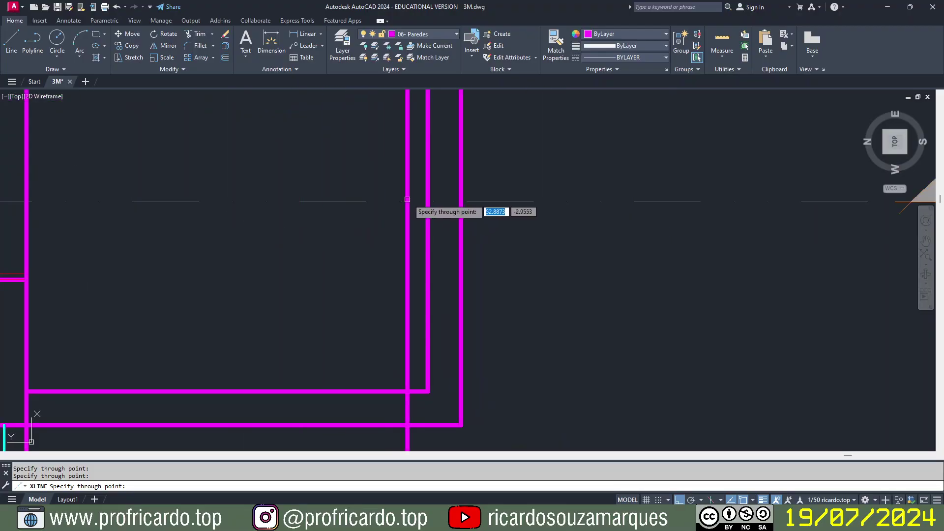
pyautogui.click(428, 202)
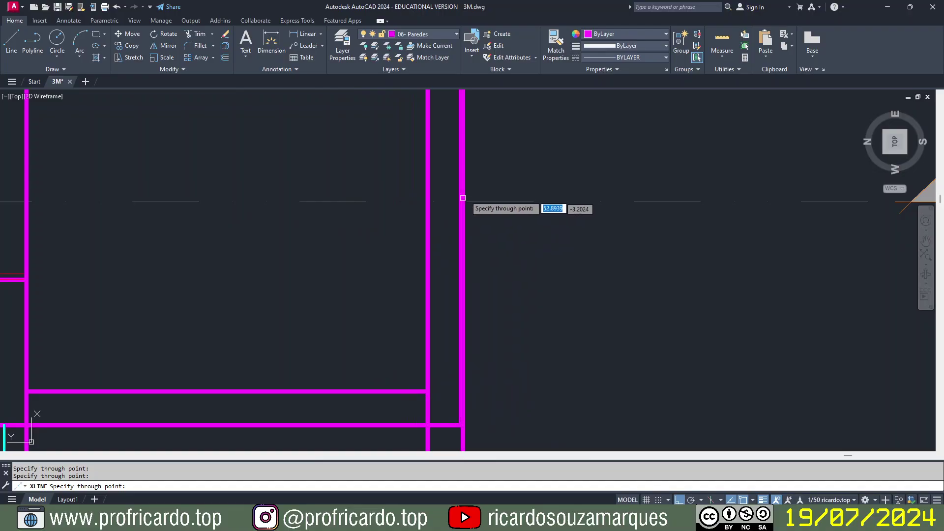
pyautogui.scroll(-6, 294, 293)
pyautogui.scroll(-2, 294, 292)
pyautogui.moveTo(289, 261); pyautogui.dragTo(335, 362, button='middle')
pyautogui.moveTo(323, 276); pyautogui.dragTo(401, 304, button='middle')
pyautogui.press('Escape')
pyautogui.press('Escape')
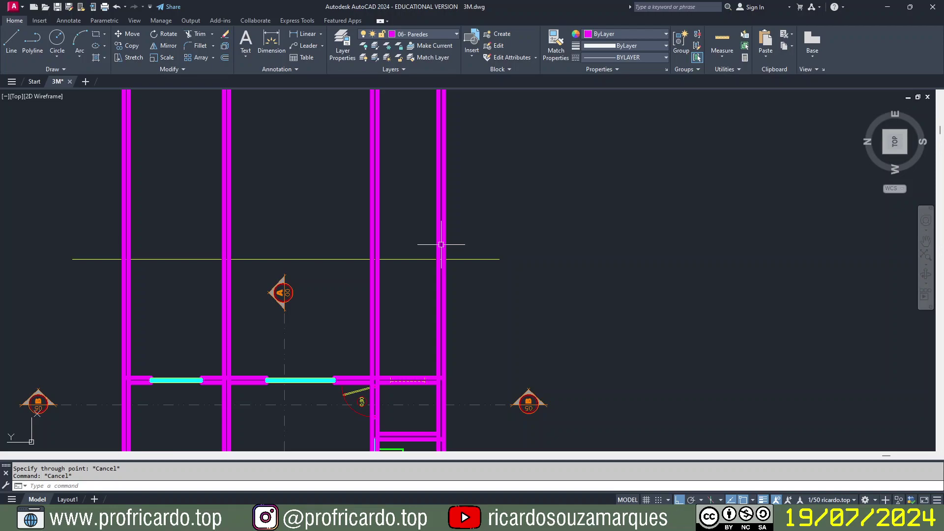
pyautogui.hotkey('alt', '3')
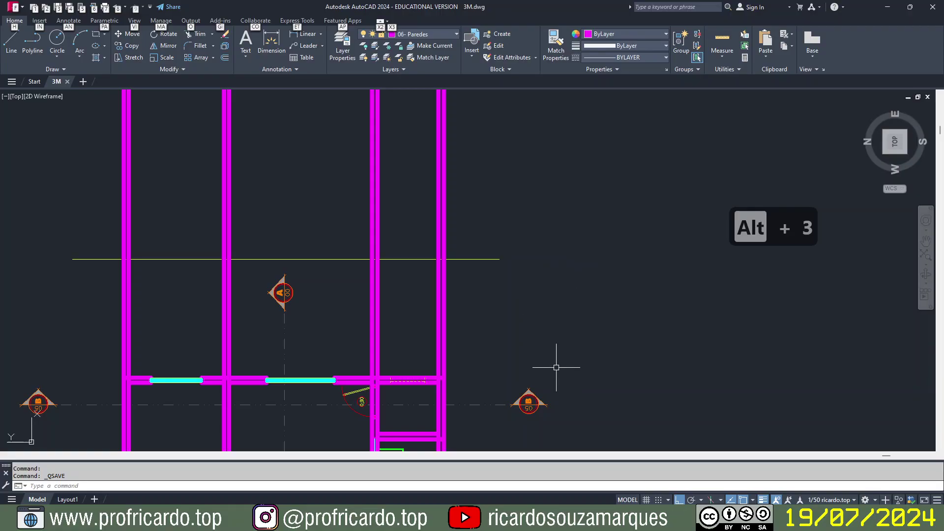
# Step: On layer 02, draw horizontal construction lines through both jambs of the northernmost window in the east wall
pyautogui.moveTo(224, 418); pyautogui.dragTo(255, 393, button='middle')
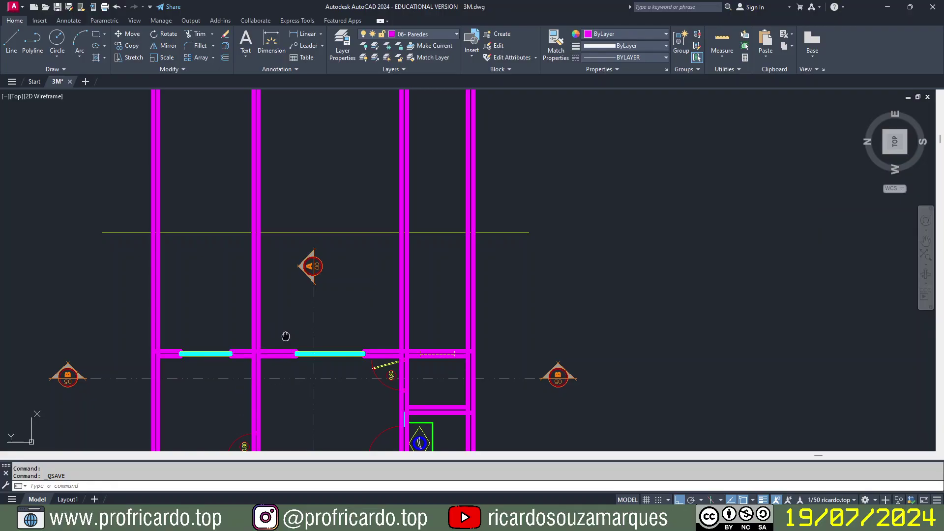
pyautogui.moveTo(284, 335); pyautogui.dragTo(291, 352, button='middle')
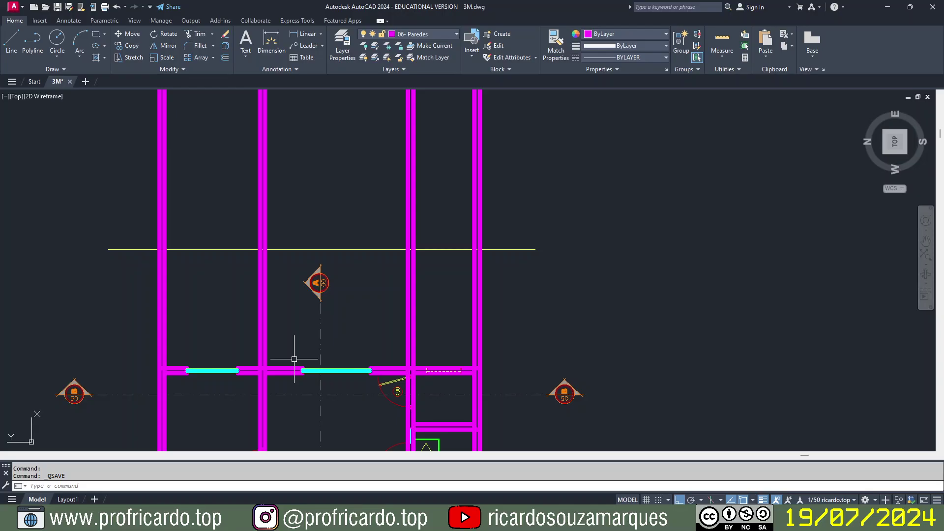
pyautogui.click(440, 35)
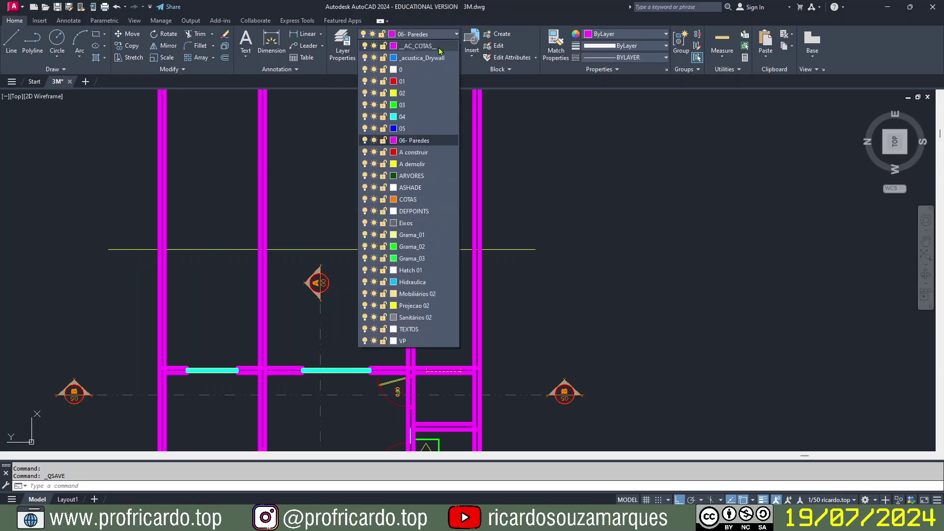
pyautogui.click(432, 93)
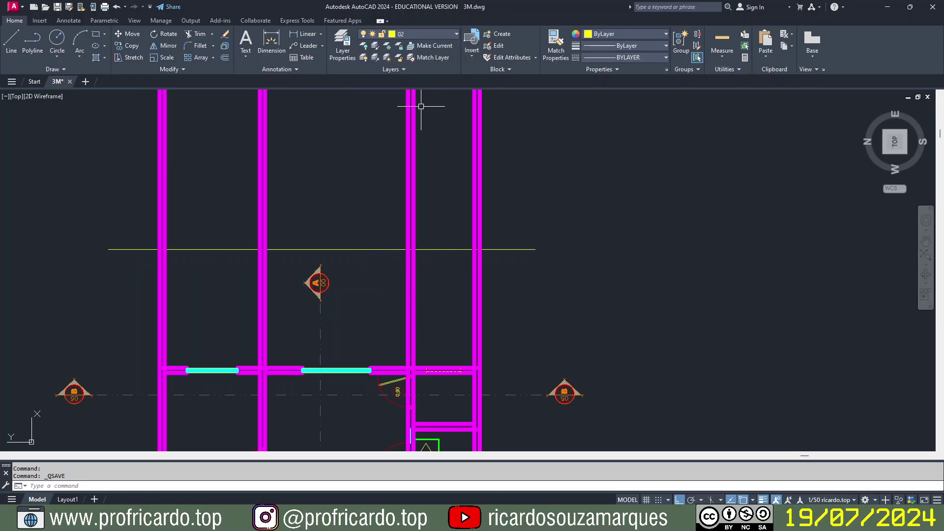
pyautogui.moveTo(356, 321); pyautogui.dragTo(420, 230, button='middle')
pyautogui.scroll(4, 390, 312)
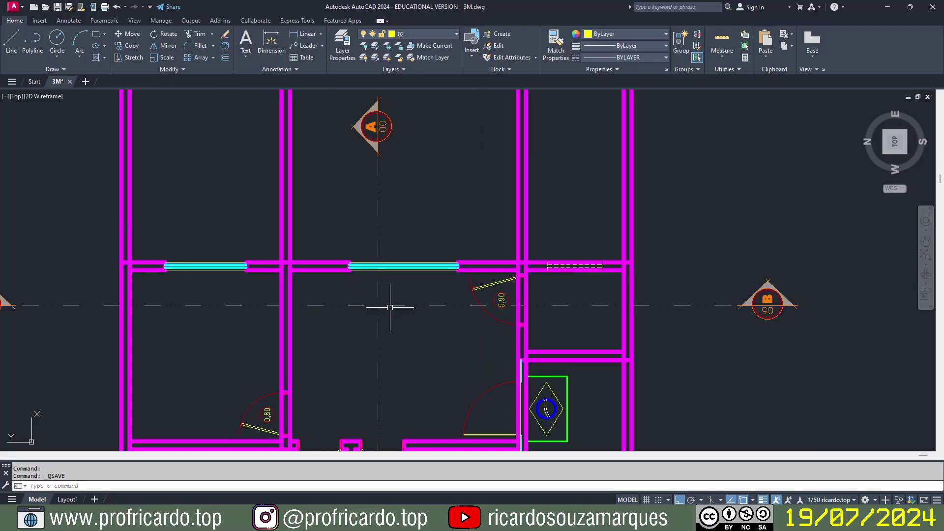
pyautogui.moveTo(390, 306)
pyautogui.mouseDown(button='middle')
pyautogui.moveTo(486, 319)
pyautogui.moveTo(454, 323)
pyautogui.mouseUp(button='middle')
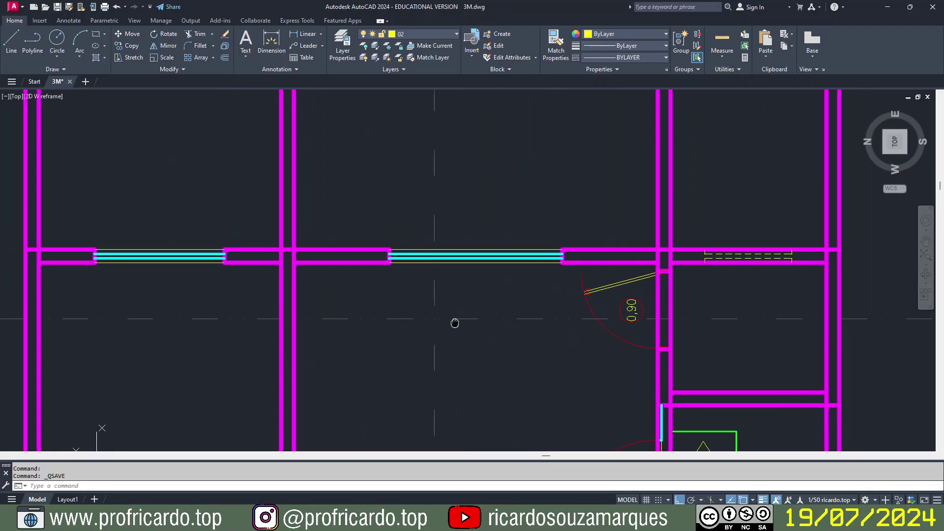
pyautogui.press('Escape')
pyautogui.write('xl')
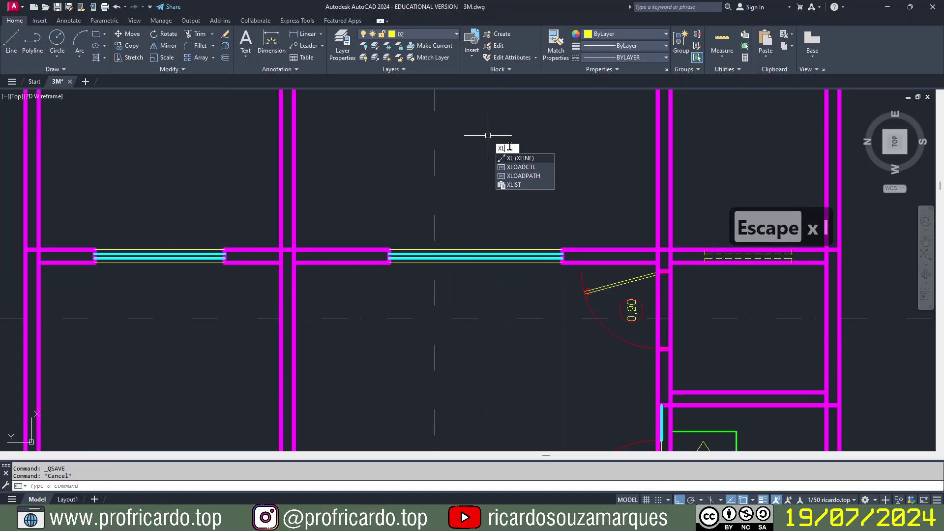
pyautogui.click(525, 158)
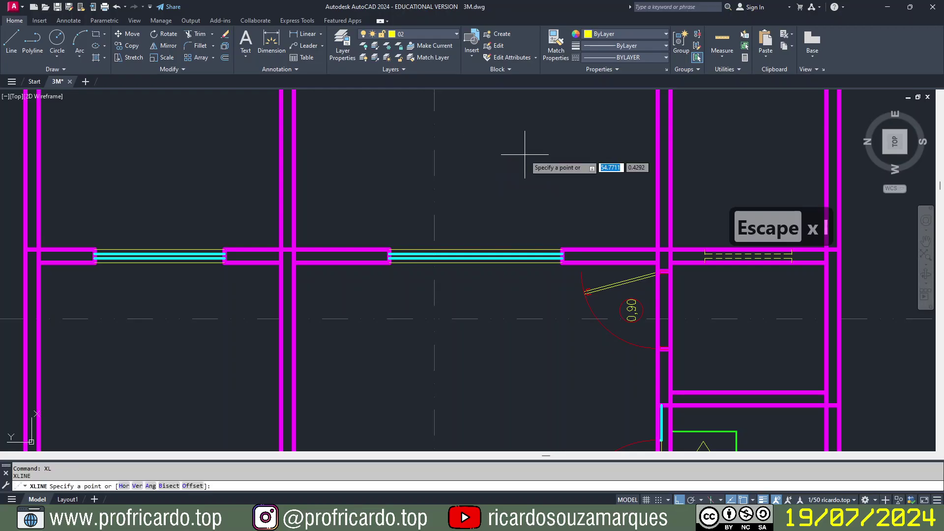
pyautogui.click(122, 487)
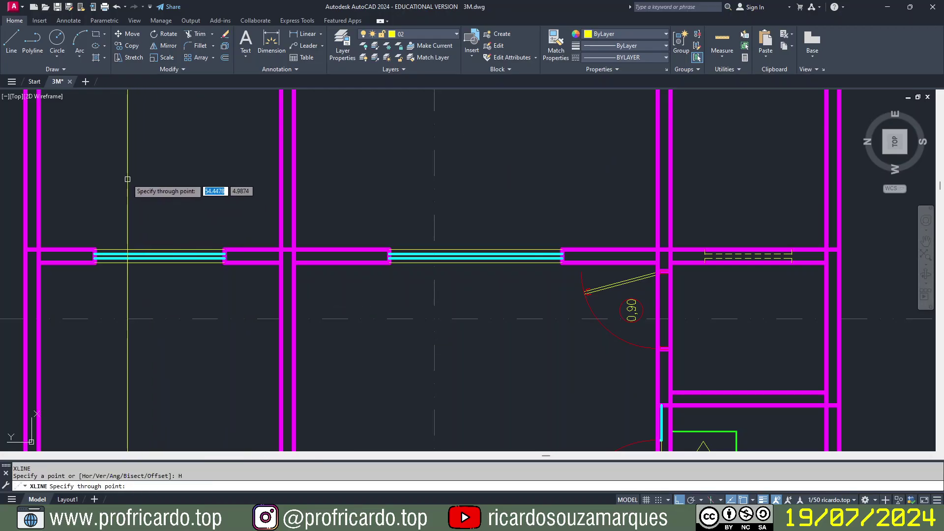
pyautogui.scroll(5, 92, 253)
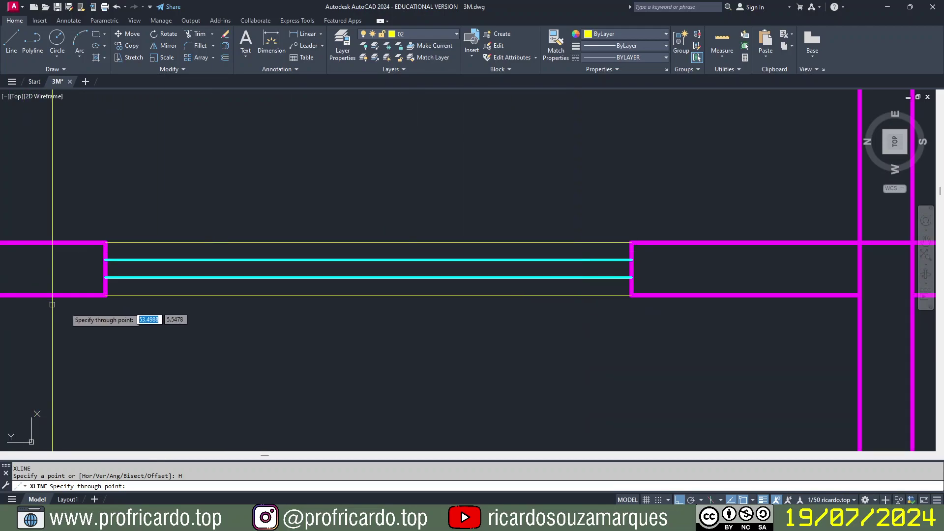
pyautogui.click(105, 295)
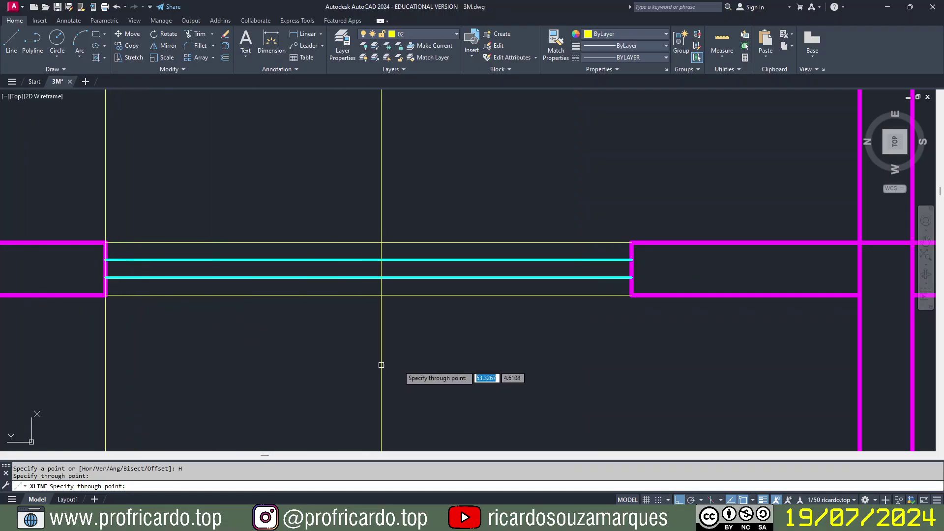
pyautogui.click(630, 301)
# Step: Add horizontal construction lines through both jambs of the middle window in the east wall
pyautogui.moveTo(668, 324)
pyautogui.mouseDown(button='middle')
pyautogui.moveTo(458, 303)
pyautogui.moveTo(1, 303)
pyautogui.mouseUp(button='middle')
pyautogui.moveTo(445, 300); pyautogui.dragTo(150, 313, button='middle')
pyautogui.click(225, 290)
pyautogui.moveTo(522, 316); pyautogui.dragTo(159, 330, button='middle')
pyautogui.moveTo(481, 331); pyautogui.dragTo(339, 320, button='middle')
pyautogui.click(407, 290)
# Step: Add horizontal construction lines through both ends of the dashed window in the east wall of the small southern room
pyautogui.moveTo(586, 310); pyautogui.dragTo(141, 310, button='middle')
pyautogui.moveTo(601, 316); pyautogui.dragTo(392, 320, button='middle')
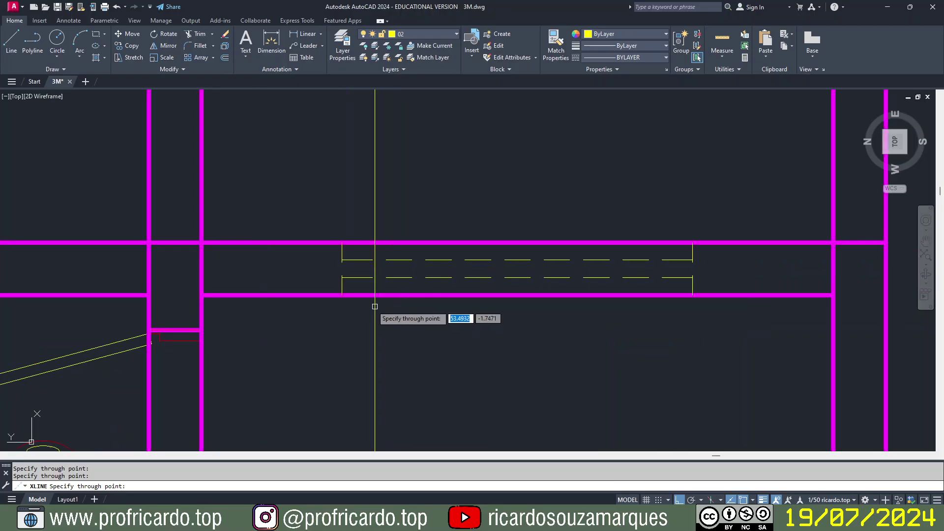
pyautogui.click(341, 294)
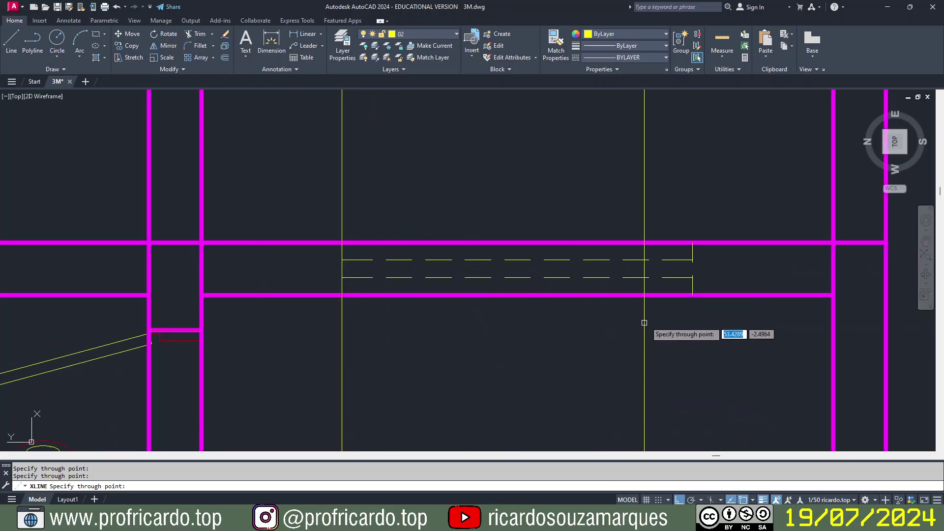
pyautogui.click(693, 294)
pyautogui.press('Escape')
pyautogui.press('Escape')
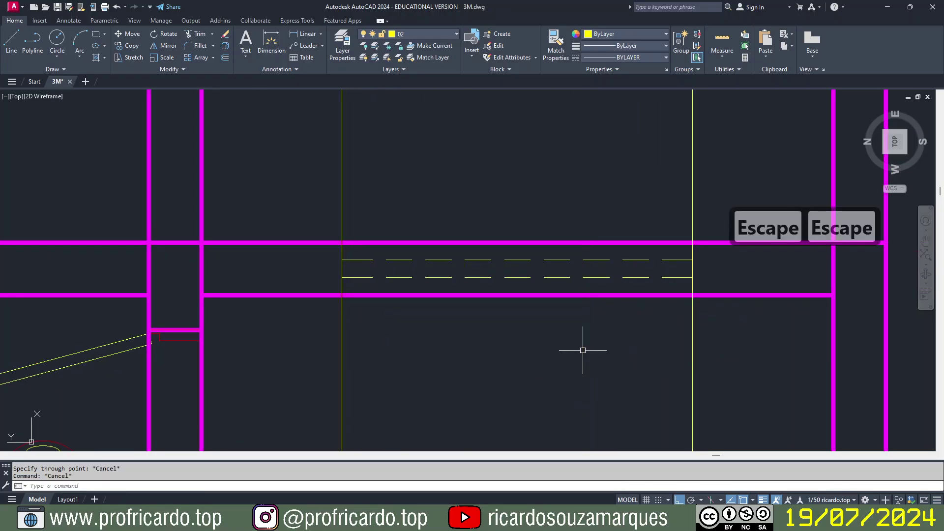
pyautogui.scroll(-5, 473, 301)
pyautogui.moveTo(373, 157); pyautogui.dragTo(403, 316, button='middle')
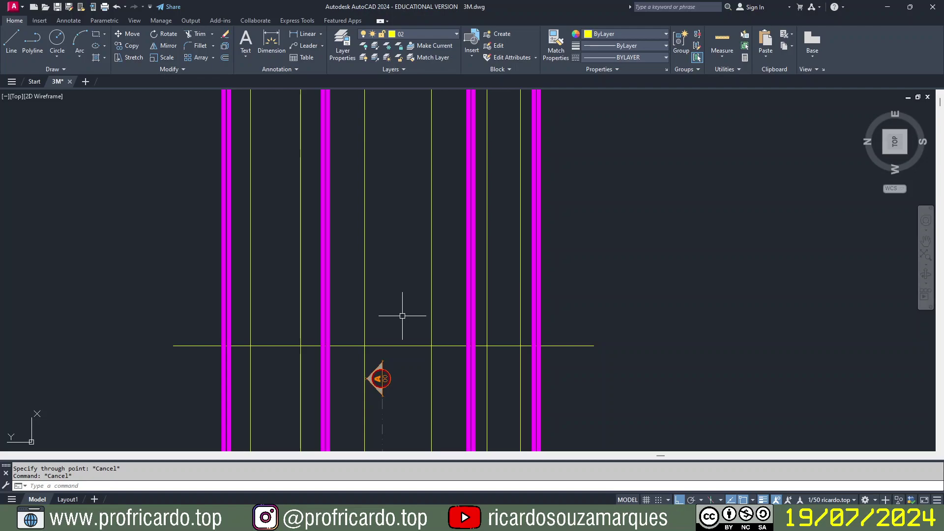
# Step: Save the drawing
pyautogui.scroll(-2, 370, 235)
pyautogui.hotkey('alt', '3')
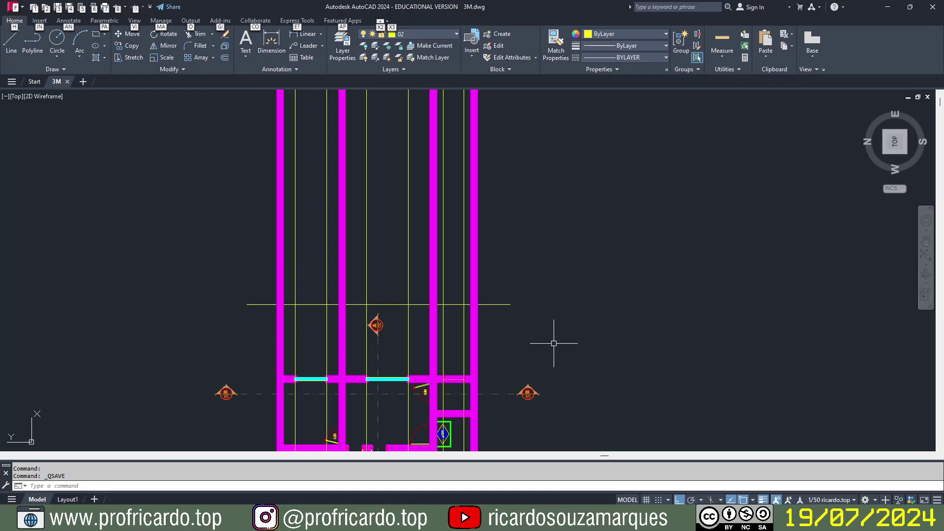
pyautogui.press('o')
pyautogui.press('Return')
pyautogui.press('Return')
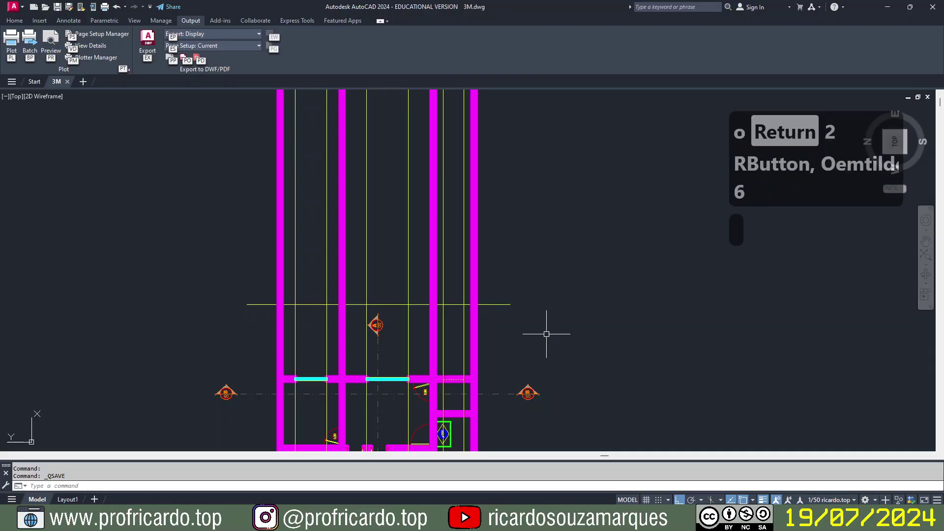
pyautogui.press('Escape')
pyautogui.press('Escape')
pyautogui.press('Escape')
# Step: Offset the horizontal base line above the plan by 2.6 upward, away from the plan
pyautogui.press('o')
pyautogui.press('Return')
pyautogui.write('2.6')
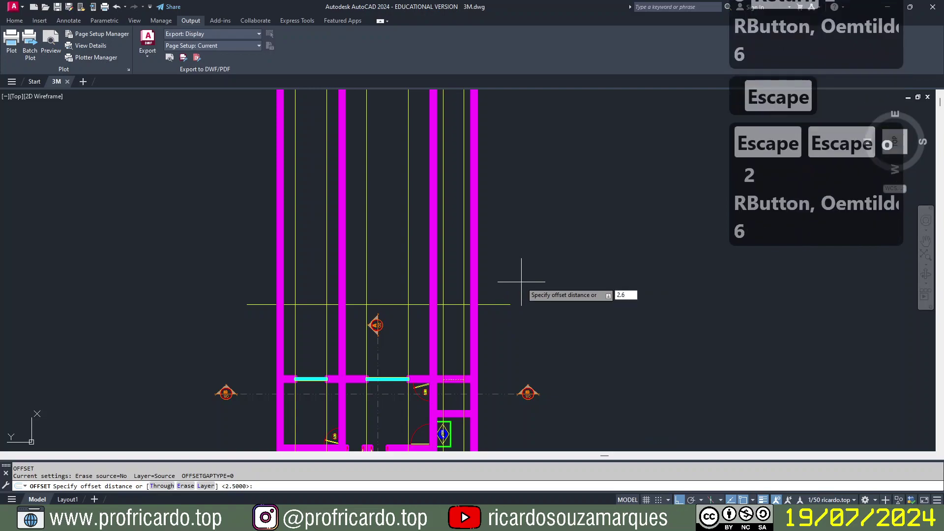
pyautogui.press('Return')
pyautogui.click(512, 304)
pyautogui.click(511, 275)
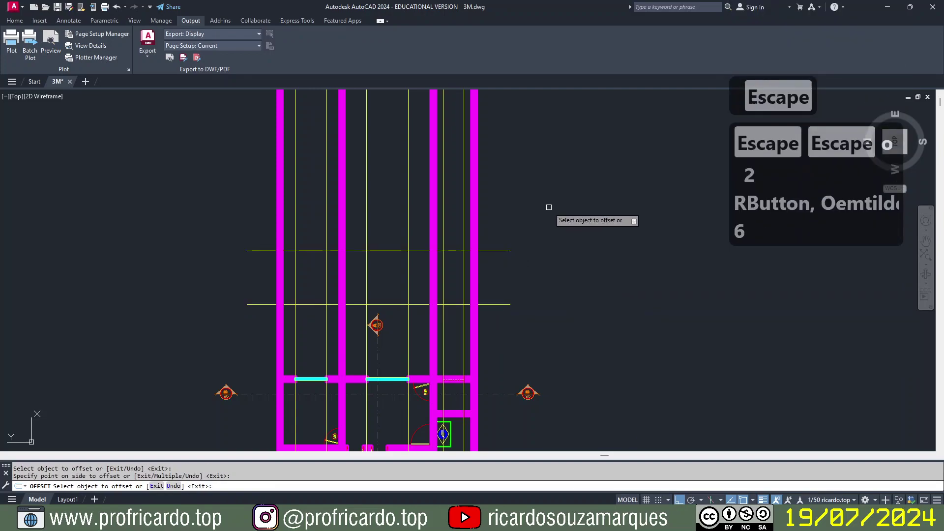
pyautogui.press('Escape')
pyautogui.press('Escape')
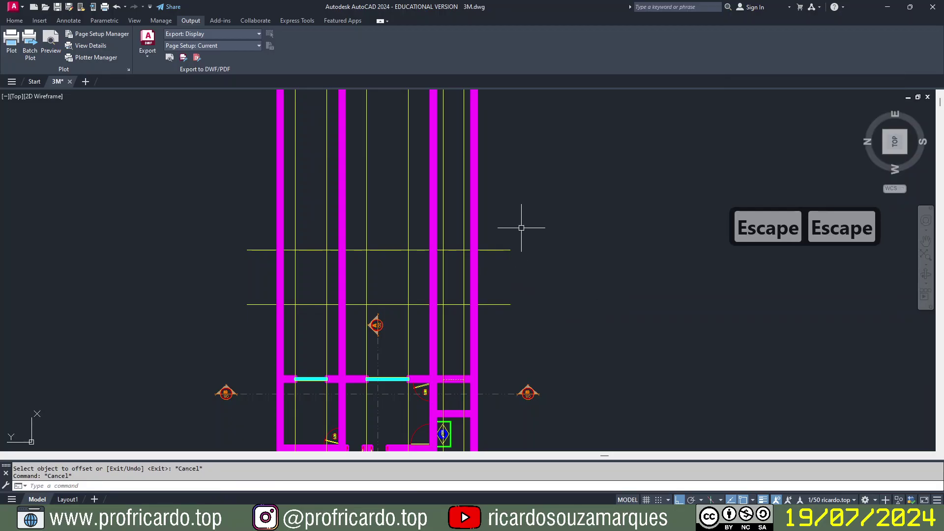
# Step: Trim the wall and window projection lines above the upper horizontal line and between the lower horizontal line and the plan
pyautogui.scroll(2, 534, 271)
pyautogui.moveTo(536, 219); pyautogui.dragTo(598, 236, button='middle')
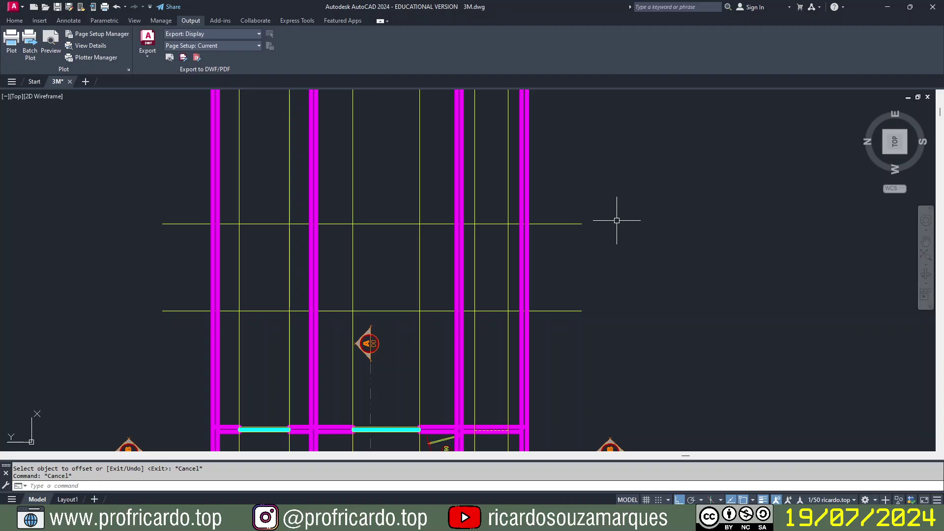
pyautogui.write('tr')
pyautogui.press('Return')
pyautogui.click(535, 153)
pyautogui.click(150, 170)
pyautogui.press('Return')
pyautogui.click(548, 382)
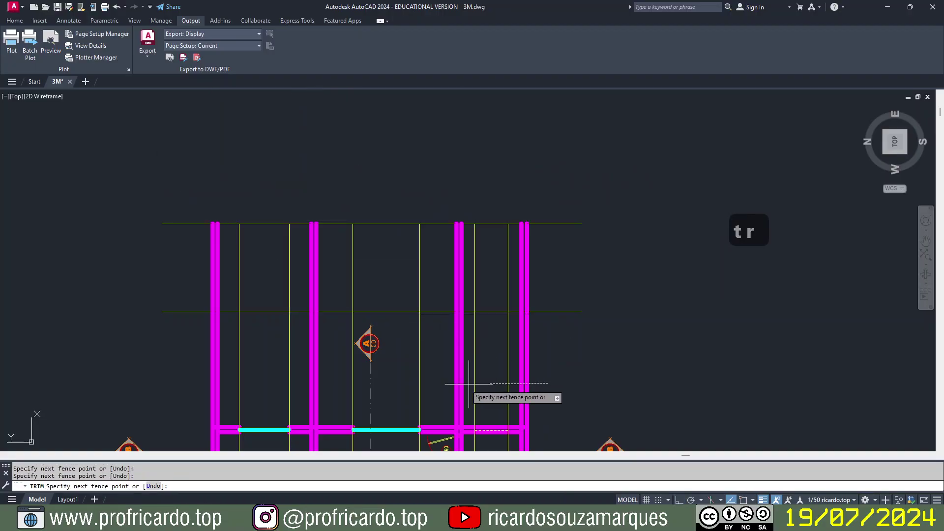
pyautogui.click(408, 385)
pyautogui.click(358, 376)
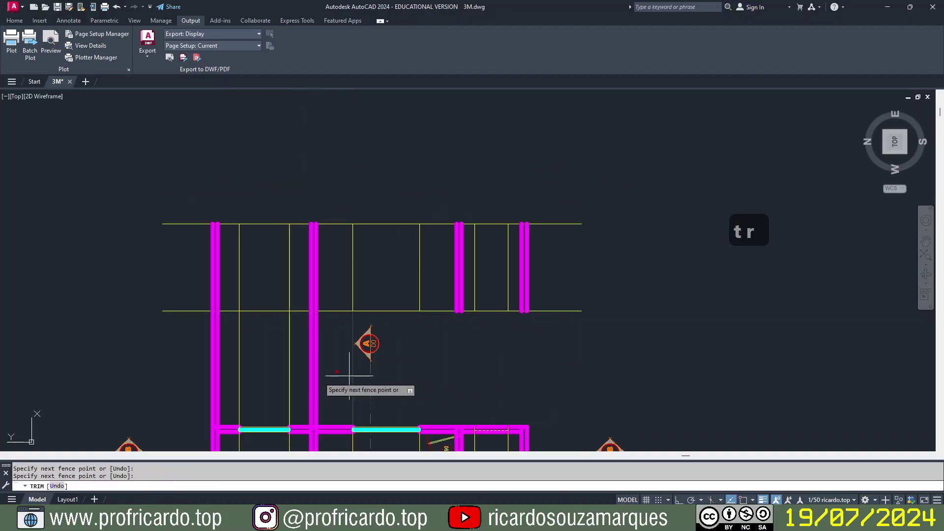
pyautogui.click(180, 360)
pyautogui.press('space')
# Step: Erase the leftover wall and window projection lines running below the floor plan
pyautogui.scroll(-4, 188, 359)
pyautogui.moveTo(234, 360); pyautogui.dragTo(270, 155, button='middle')
pyautogui.scroll(-2, 270, 155)
pyautogui.moveTo(281, 383); pyautogui.dragTo(318, 219, button='middle')
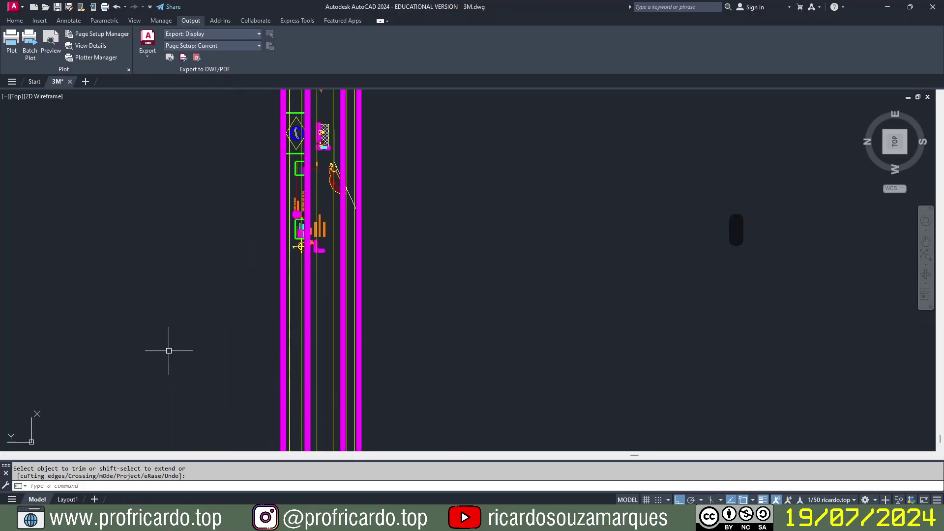
pyautogui.write('e')
pyautogui.press('space')
pyautogui.click(421, 335)
pyautogui.click(271, 369)
pyautogui.press('space')
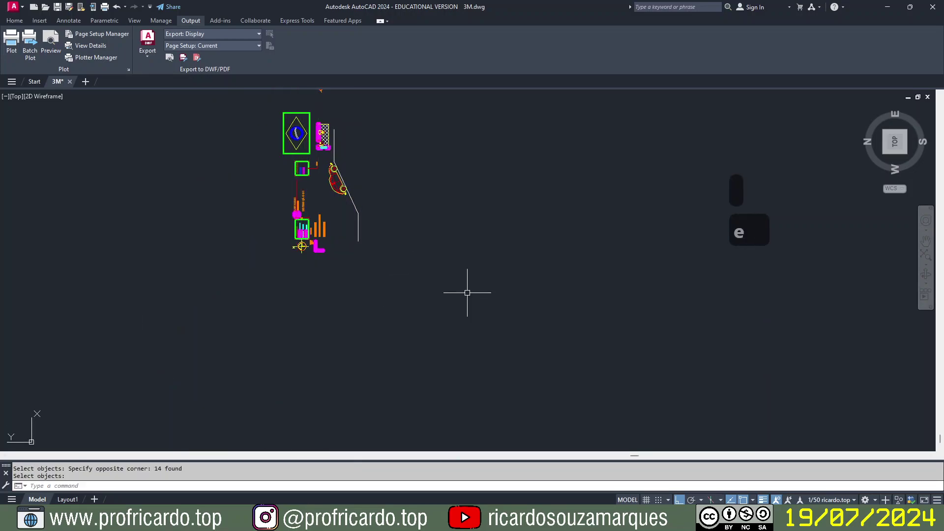
# Step: Undo the erasing and trimming of the projection lines
pyautogui.moveTo(456, 255); pyautogui.dragTo(486, 348, button='middle')
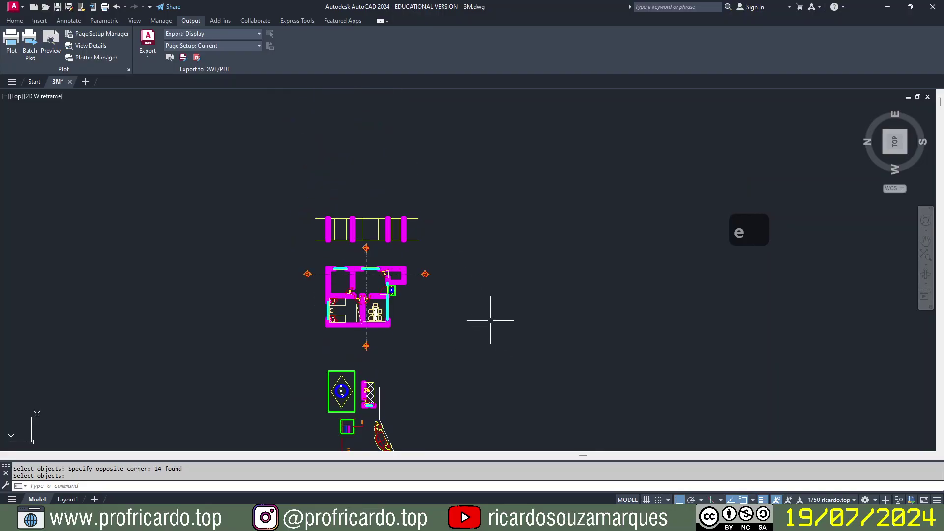
pyautogui.press('Escape')
pyautogui.write('u')
pyautogui.press('Return')
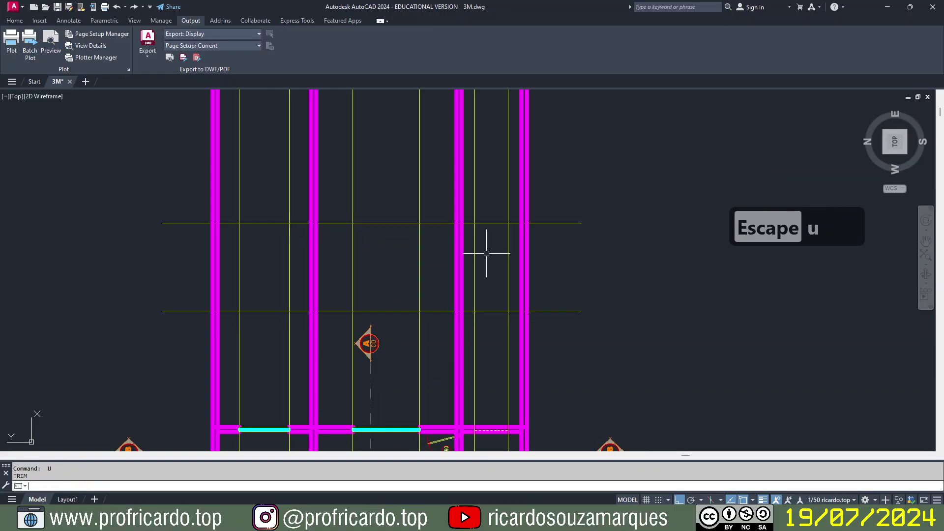
pyautogui.press('Escape')
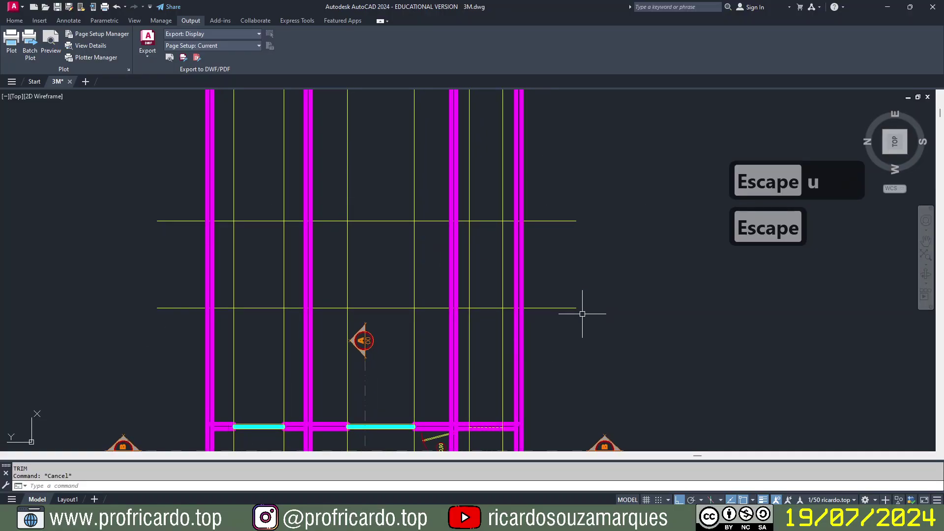
# Step: Measure the distance between the ends of the lower and upper horizontal lines
pyautogui.write('di')
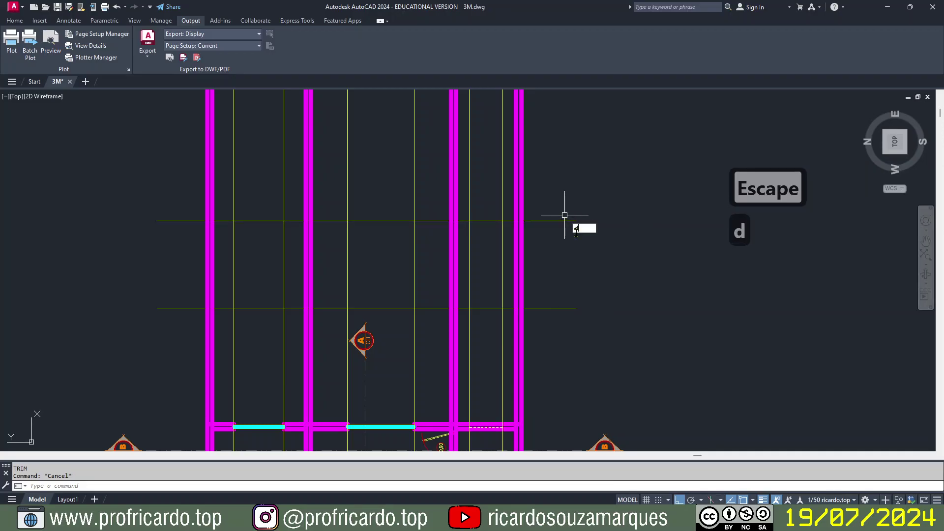
pyautogui.press('Return')
pyautogui.click(576, 308)
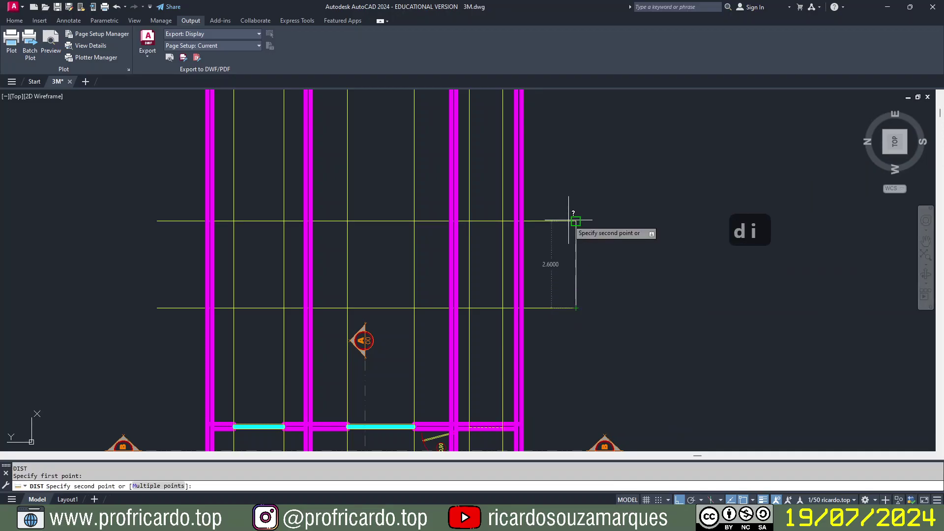
pyautogui.press('Escape')
pyautogui.press('Escape')
pyautogui.press('Escape')
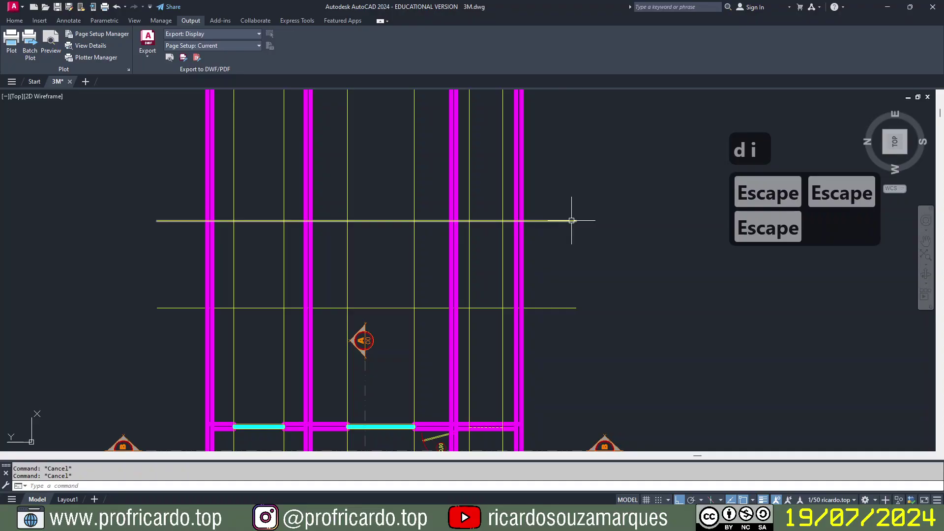
pyautogui.press('Escape')
pyautogui.press('Escape')
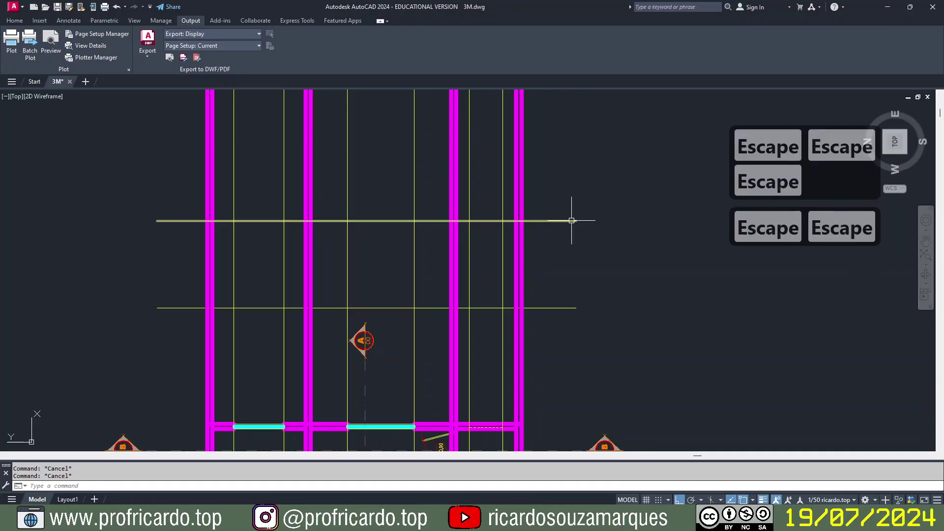
# Step: Trim all projection lines above the upper horizontal line, using both horizontal lines as the chosen cutting edges
pyautogui.write('tr')
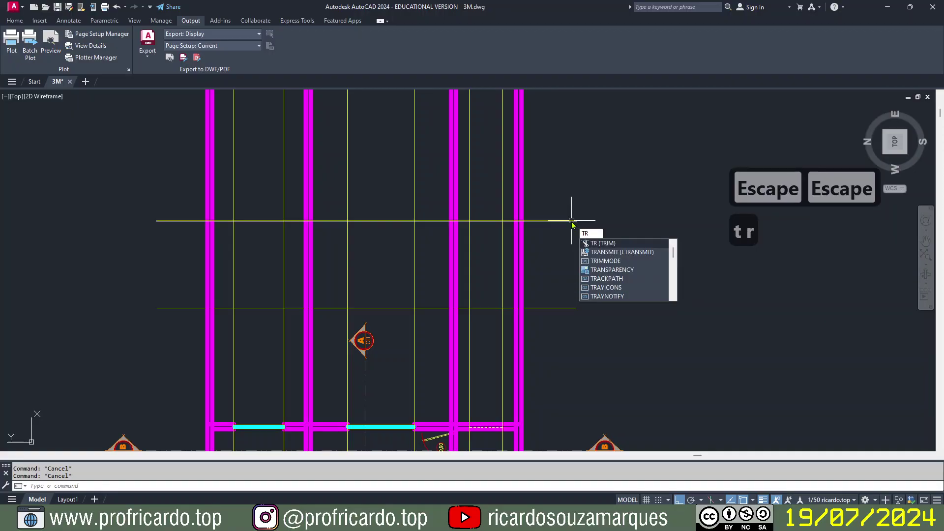
pyautogui.press('Return')
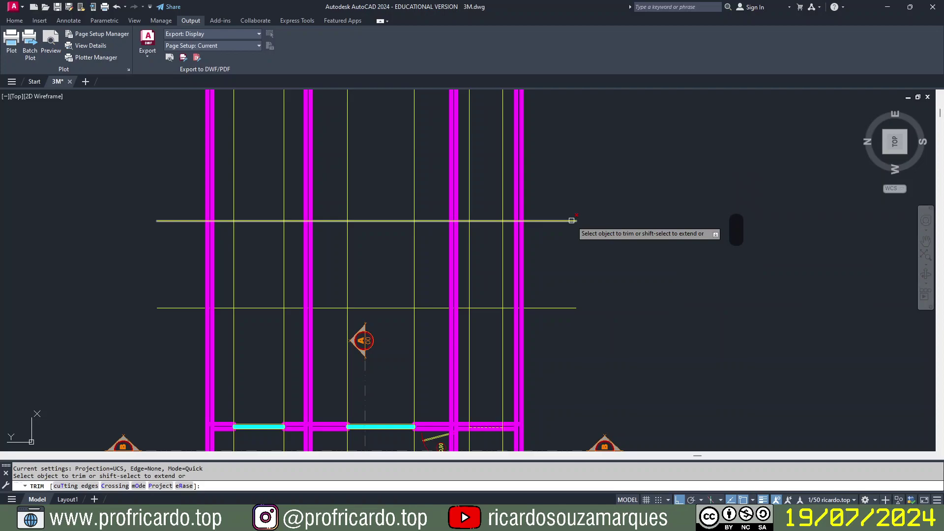
pyautogui.press('super+plus')
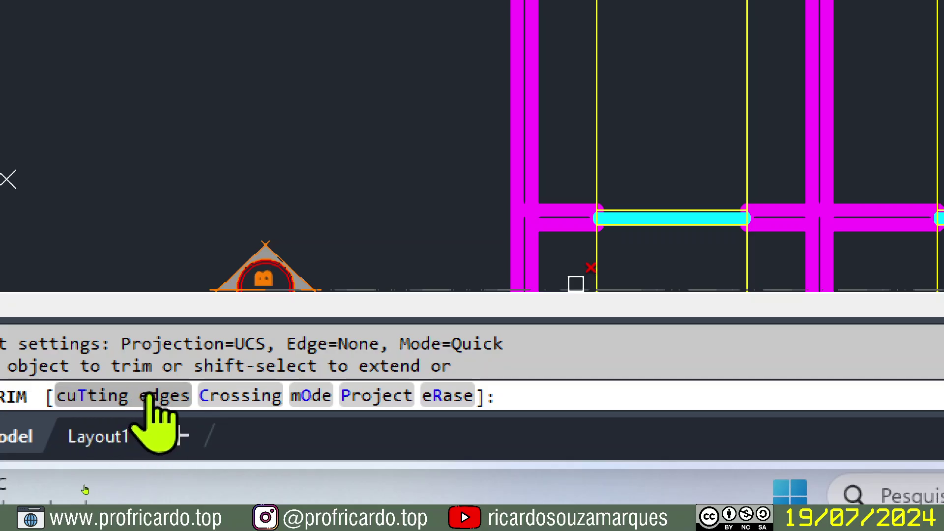
pyautogui.click(151, 393)
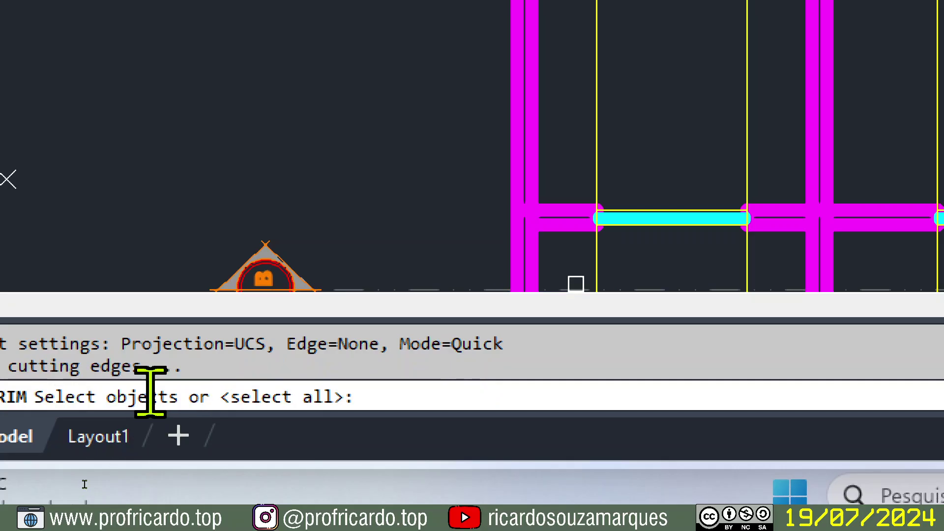
pyautogui.press('super+Escape')
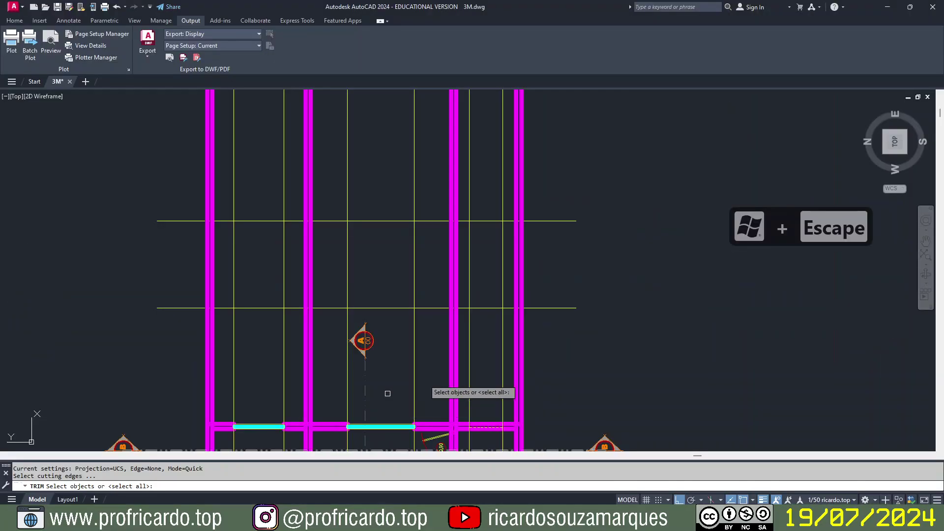
pyautogui.click(562, 309)
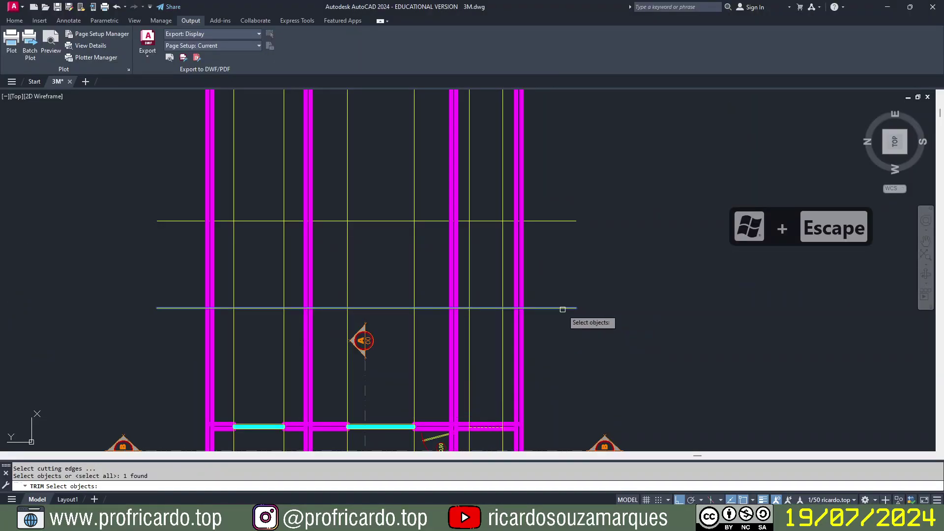
pyautogui.click(570, 221)
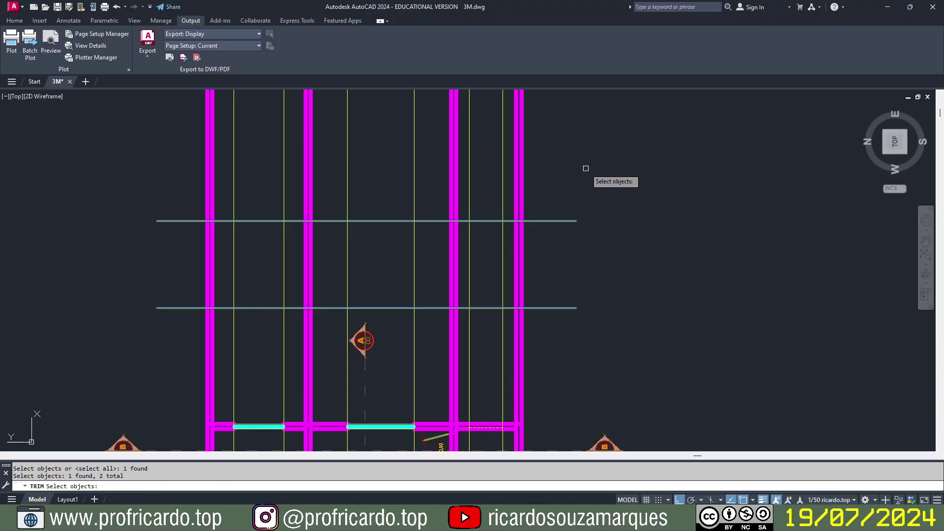
pyautogui.press('Return')
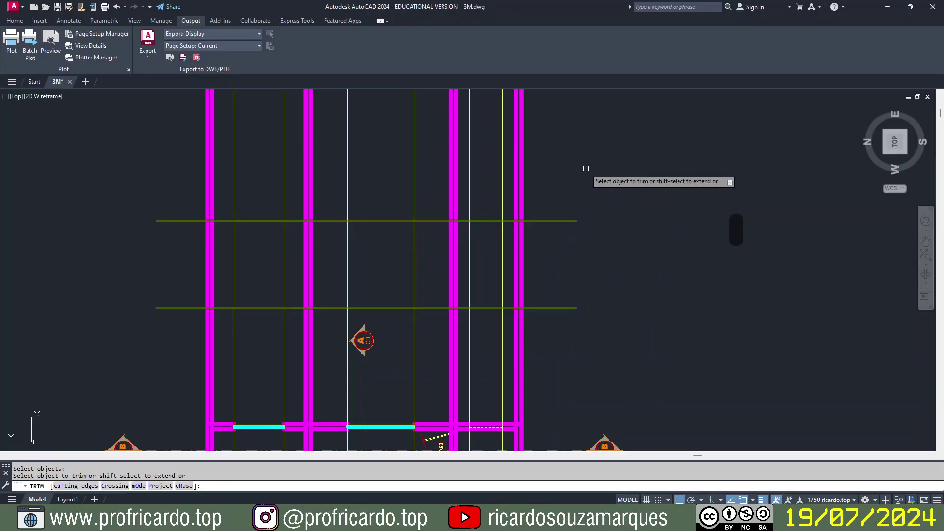
pyautogui.click(581, 162)
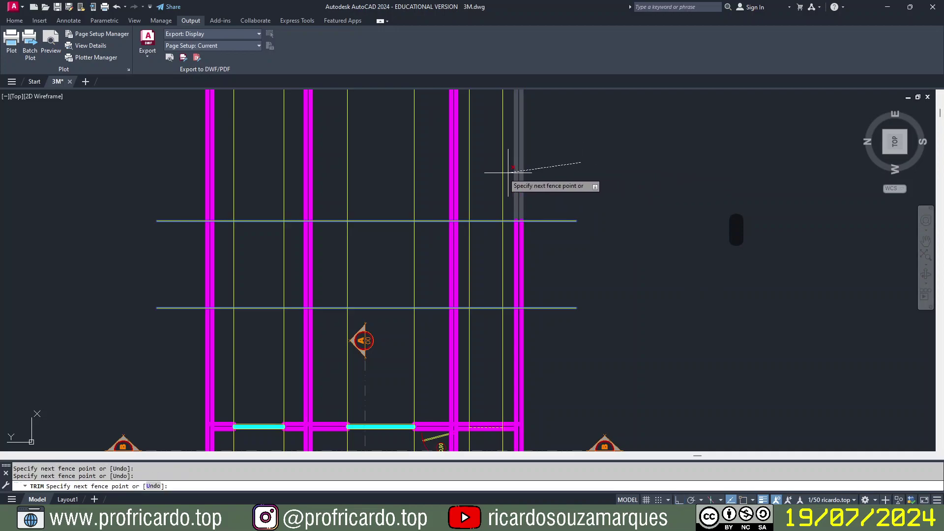
pyautogui.click(178, 160)
pyautogui.press('Return')
# Step: Trim all projection lines below the lower horizontal line with the same cutting edges and end the Trim command
pyautogui.click(545, 378)
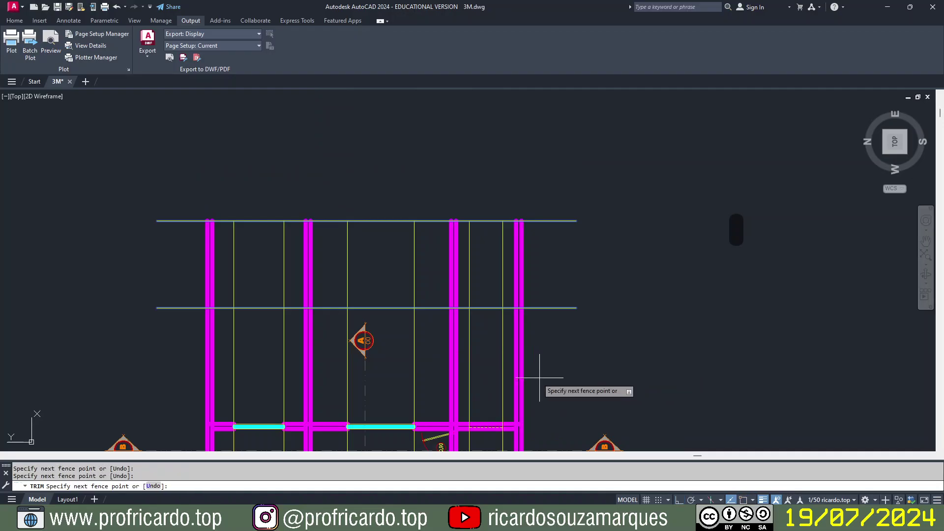
pyautogui.click(162, 378)
pyautogui.press('Return')
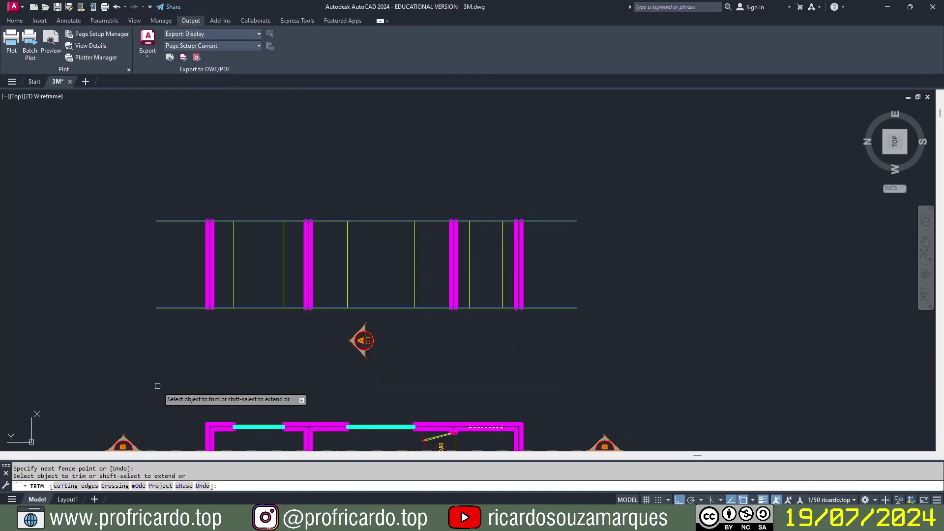
pyautogui.scroll(-5, 287, 184)
pyautogui.moveTo(328, 346); pyautogui.dragTo(362, 494, button='middle')
pyautogui.scroll(6, 335, 260)
pyautogui.scroll(2, 392, 289)
pyautogui.moveTo(421, 289); pyautogui.dragTo(325, 206, button='middle')
pyautogui.press('Escape')
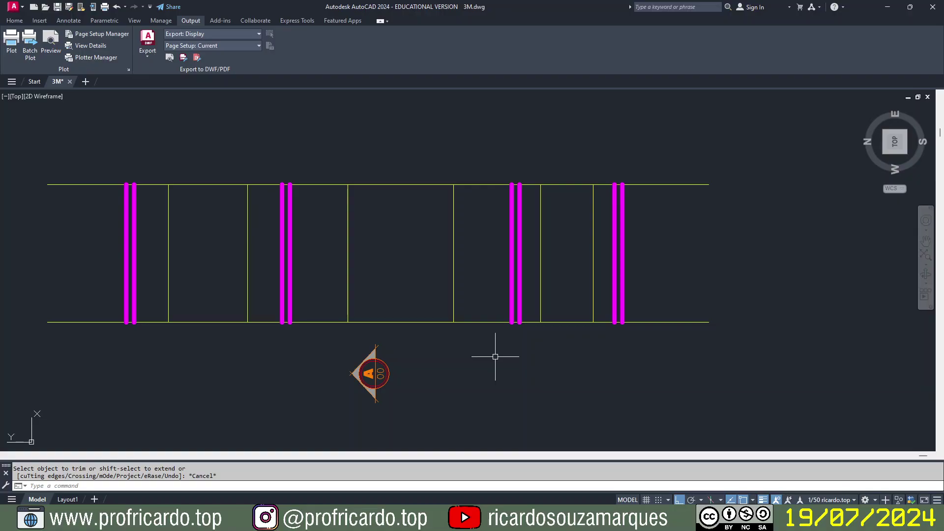
# Step: Offset the lower horizontal line of the section by 2.1 upward
pyautogui.press('Escape')
pyautogui.write('o')
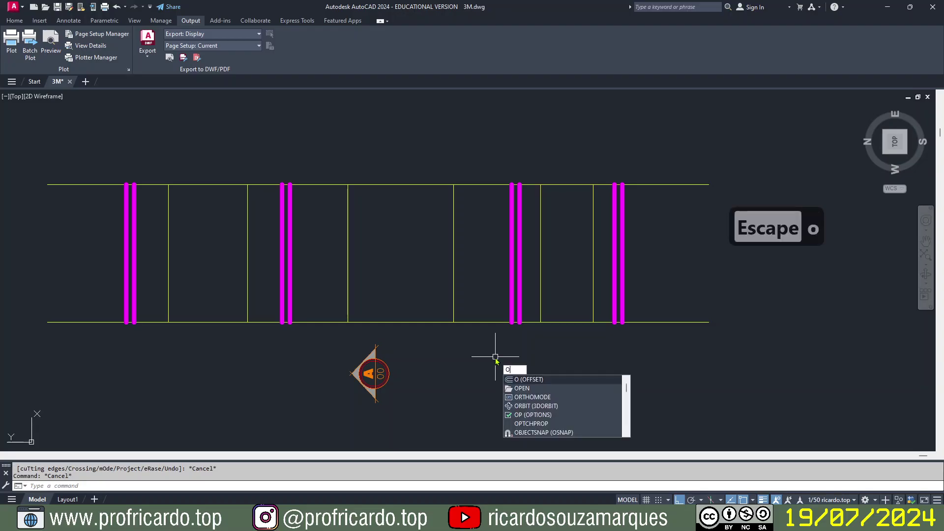
pyautogui.press('Return')
pyautogui.write('2.1')
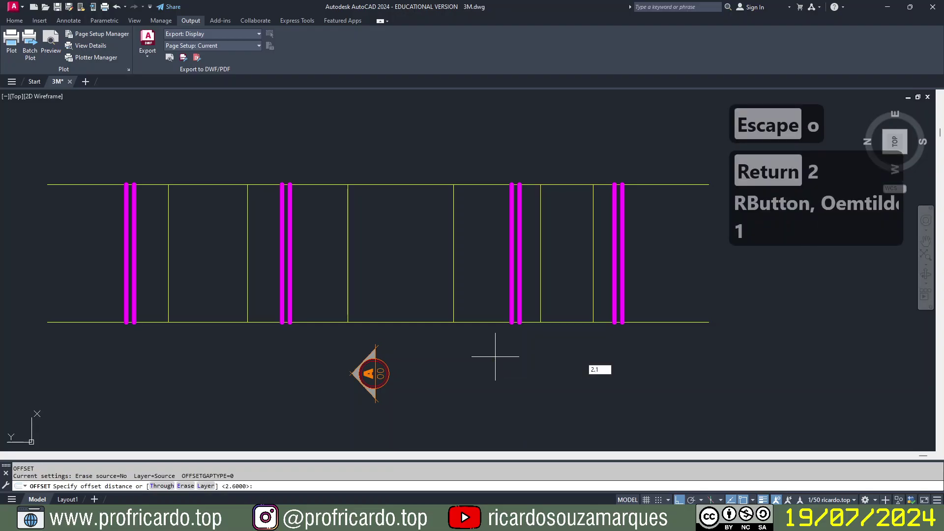
pyautogui.press('Return')
pyautogui.click(486, 323)
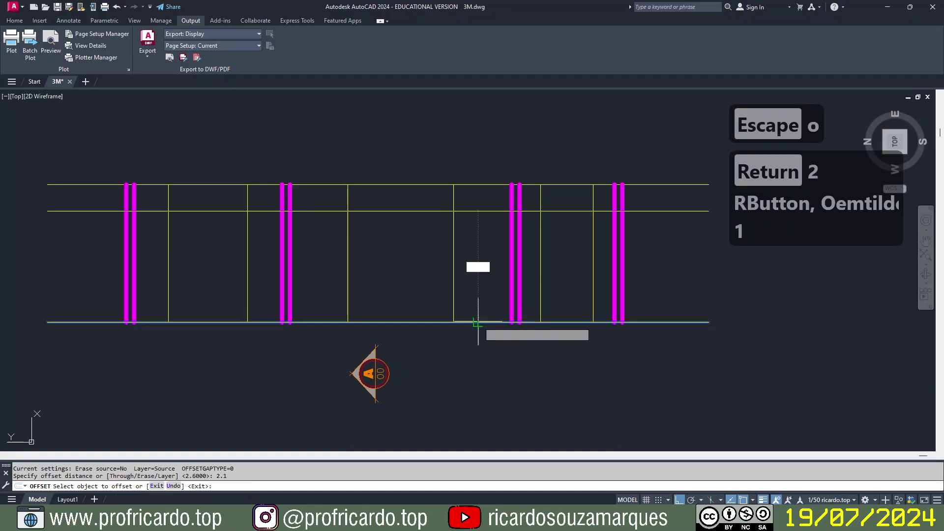
pyautogui.click(433, 258)
pyautogui.press('Return')
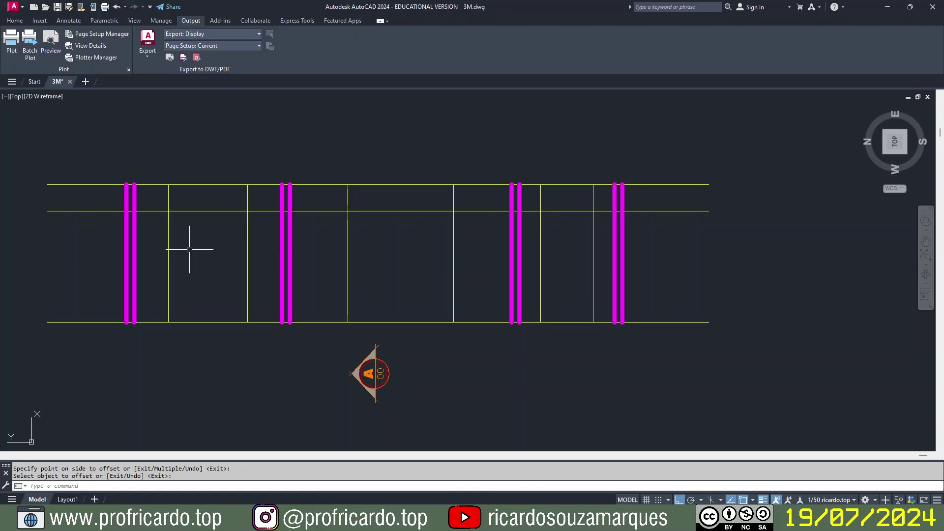
# Step: Erase the horizontal line offset at 2.1 and save the drawing
pyautogui.write('e')
pyautogui.press('space')
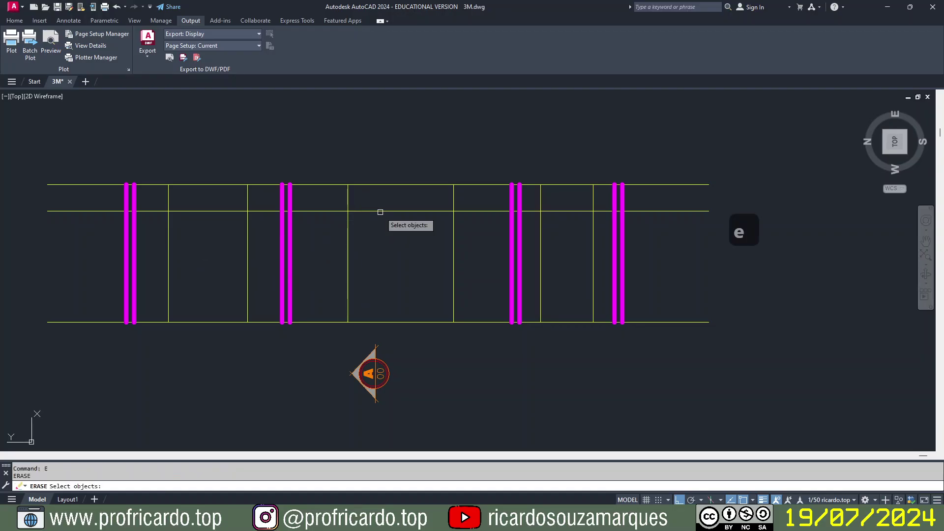
pyautogui.click(390, 204)
pyautogui.click(380, 222)
pyautogui.press('space')
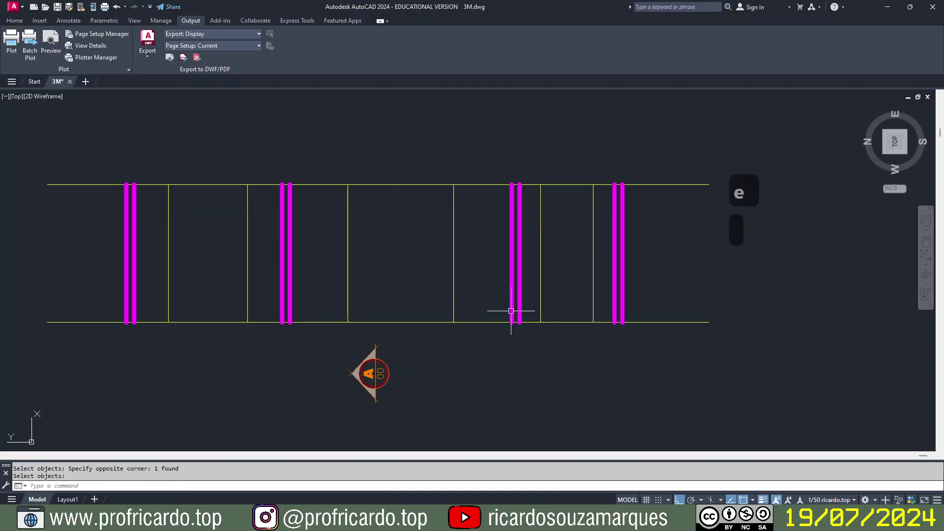
pyautogui.click(58, 7)
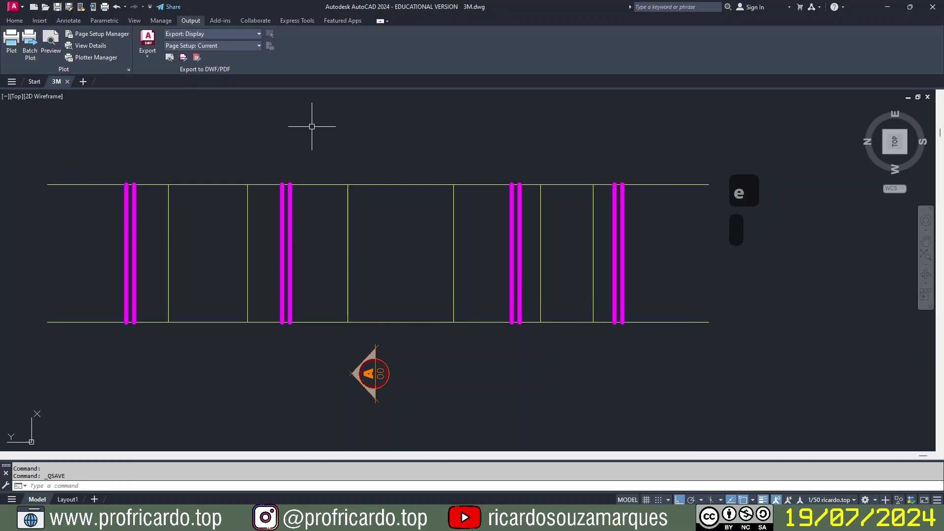
# Step: Undo the latest edits back to the state before the projection lines were trimmed
pyautogui.moveTo(413, 315); pyautogui.dragTo(410, 181, button='middle')
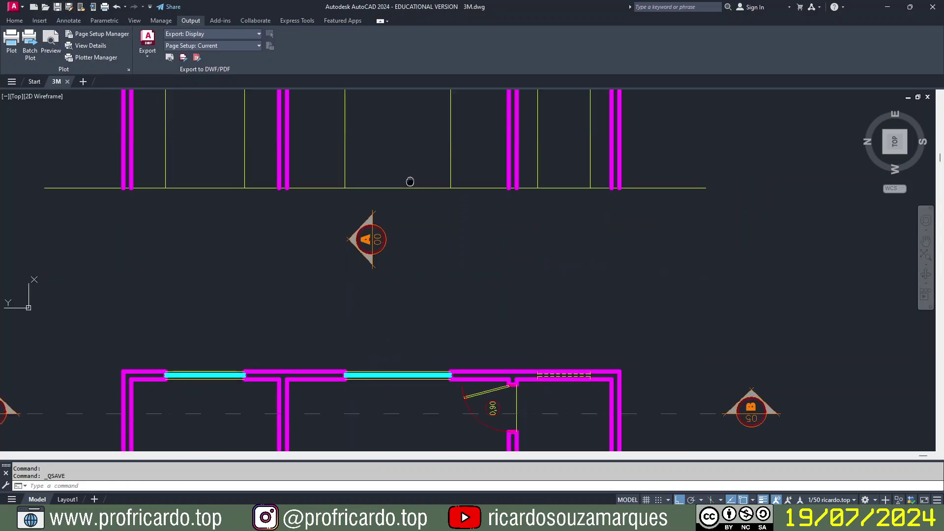
pyautogui.scroll(-4, 433, 301)
pyautogui.moveTo(432, 302)
pyautogui.mouseDown(button='middle')
pyautogui.moveTo(433, 258)
pyautogui.moveTo(436, 362)
pyautogui.mouseUp(button='middle')
pyautogui.press('Escape')
pyautogui.write('u')
pyautogui.press('Return')
pyautogui.press('Return')
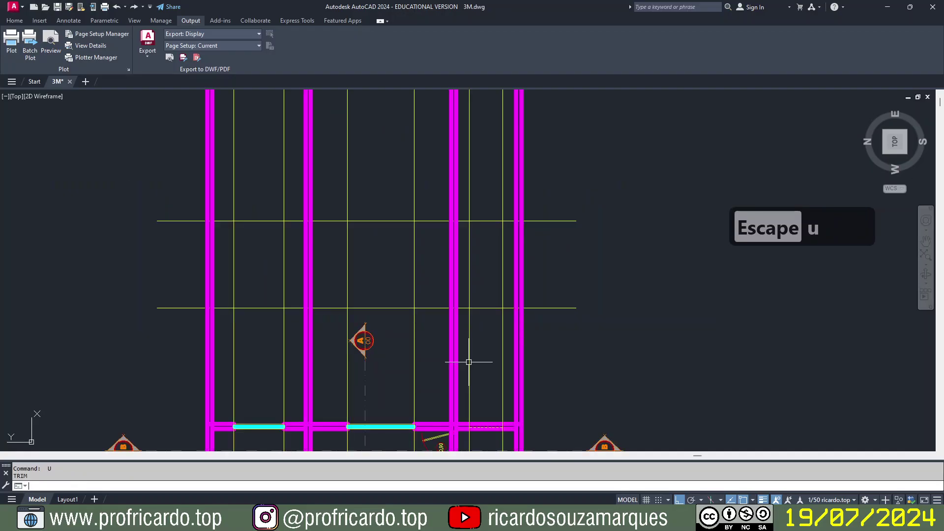